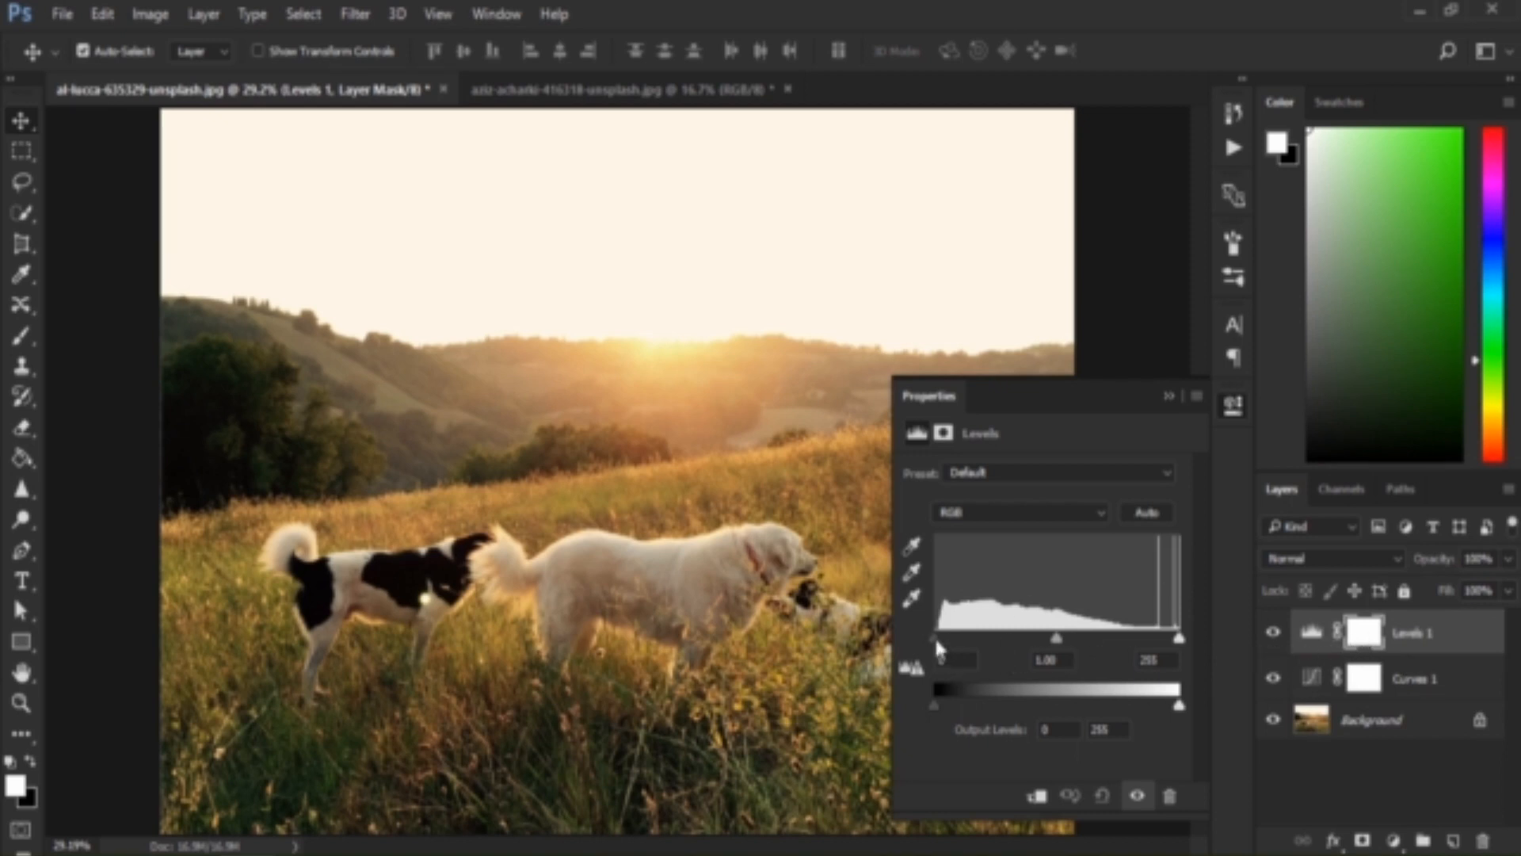
Step: Try pulling the Curves 1 layer's shadow and highlight input sliders inward, returning each to its end of the range
mouse_move(934, 635)
mouse_down()
mouse_move(1001, 638)
mouse_move(929, 644)
mouse_up()
click(1319, 687)
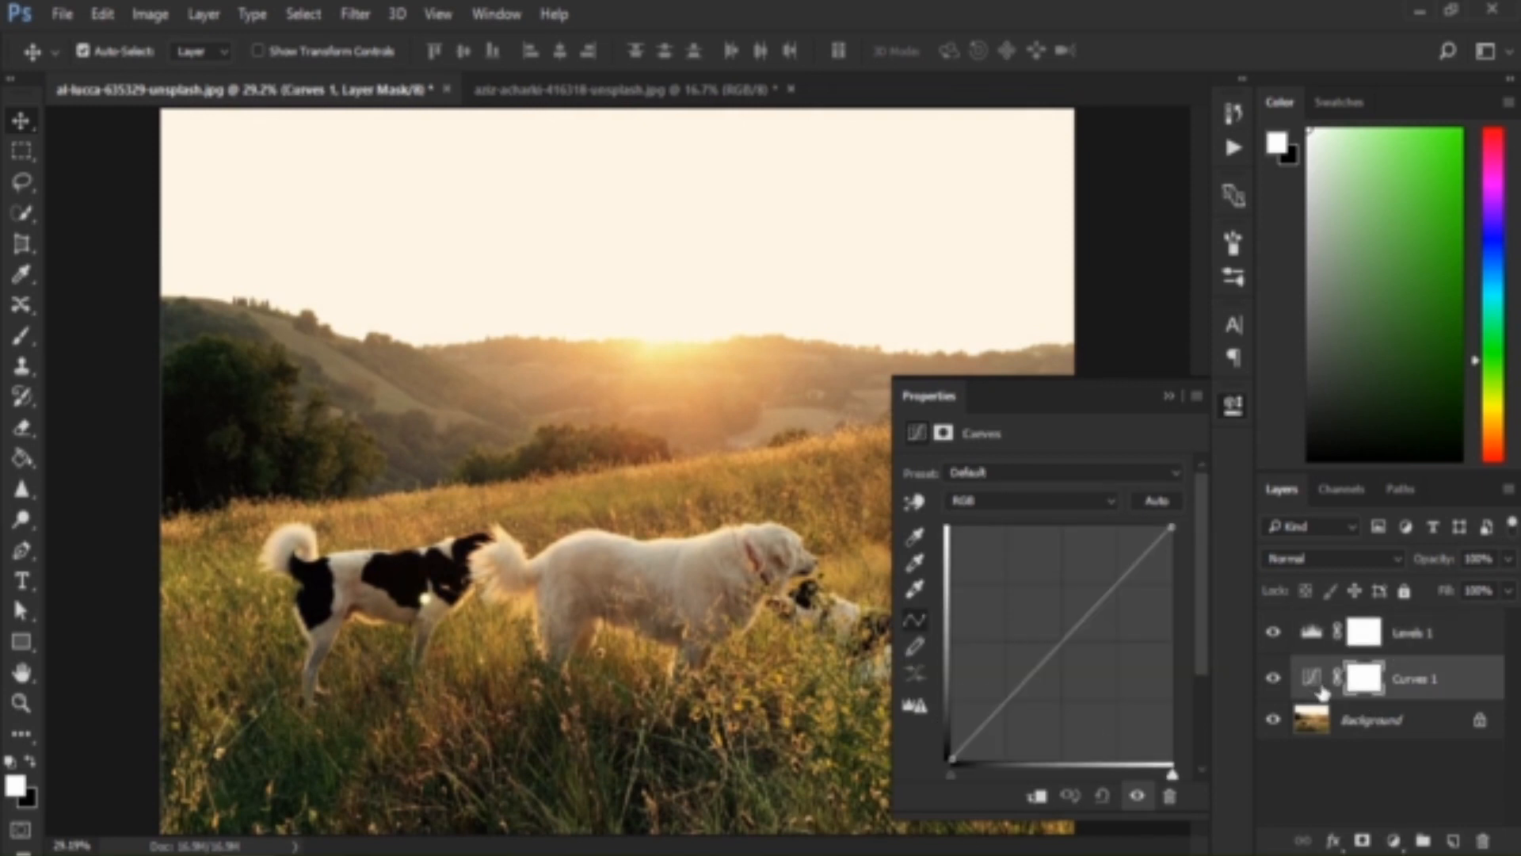
mouse_move(1172, 774)
mouse_down()
mouse_move(1118, 773)
mouse_move(1200, 775)
mouse_up()
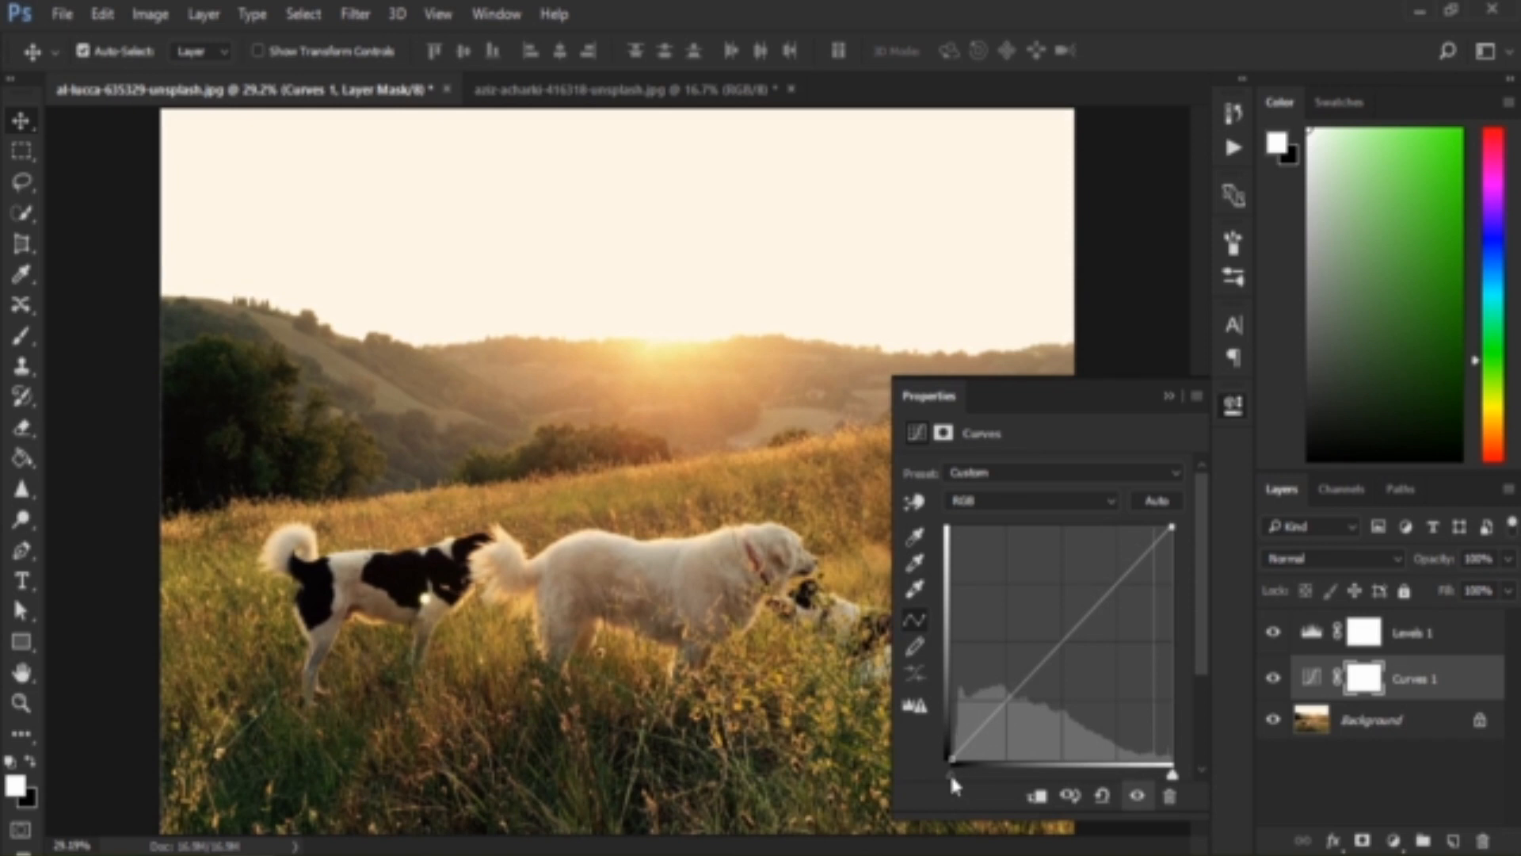
drag(949, 772, 1011, 773)
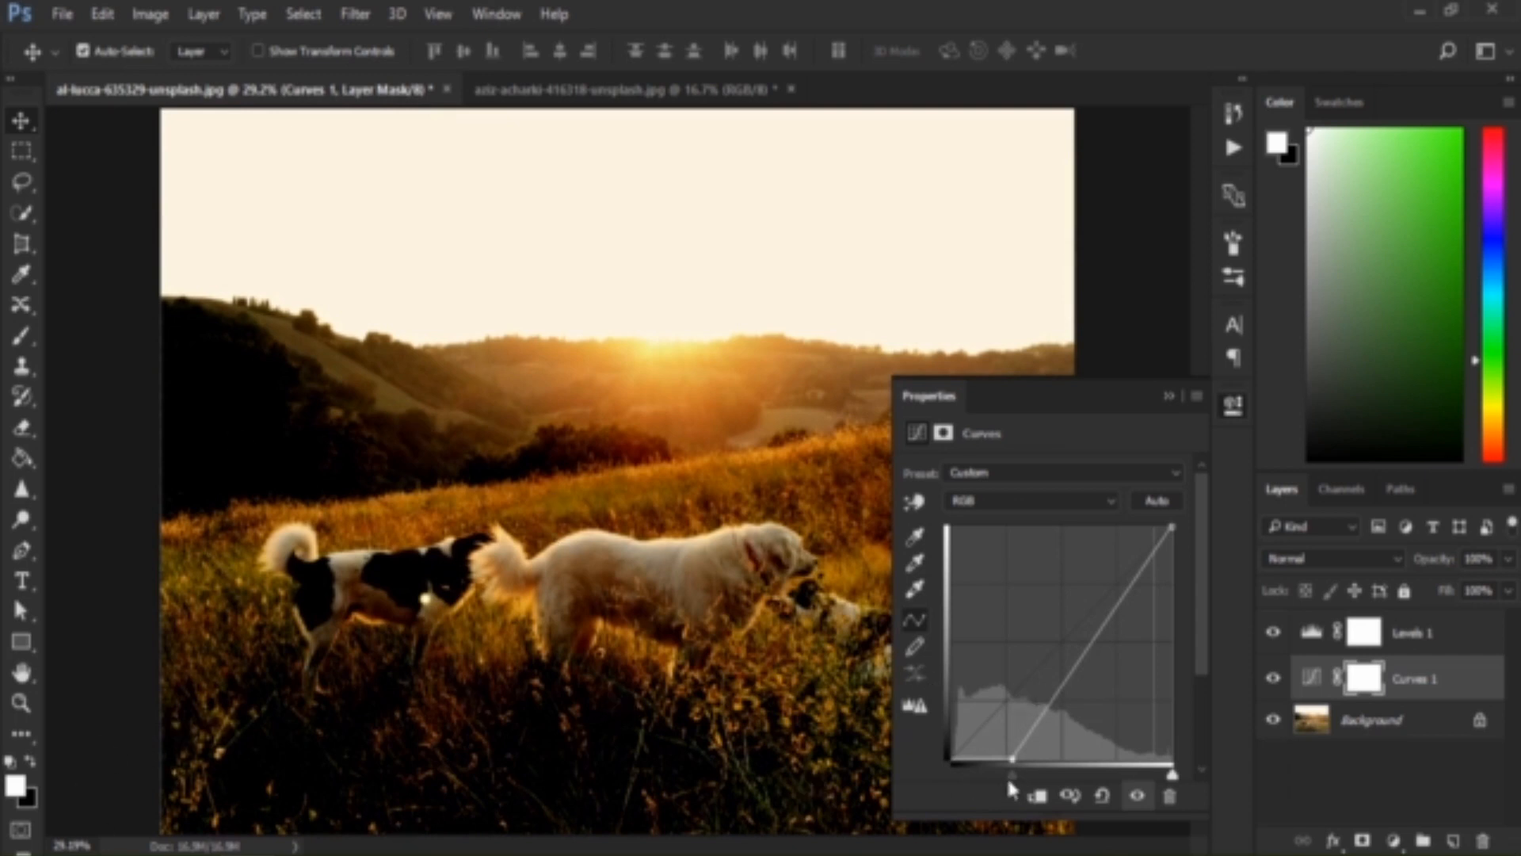
drag(1010, 774, 950, 773)
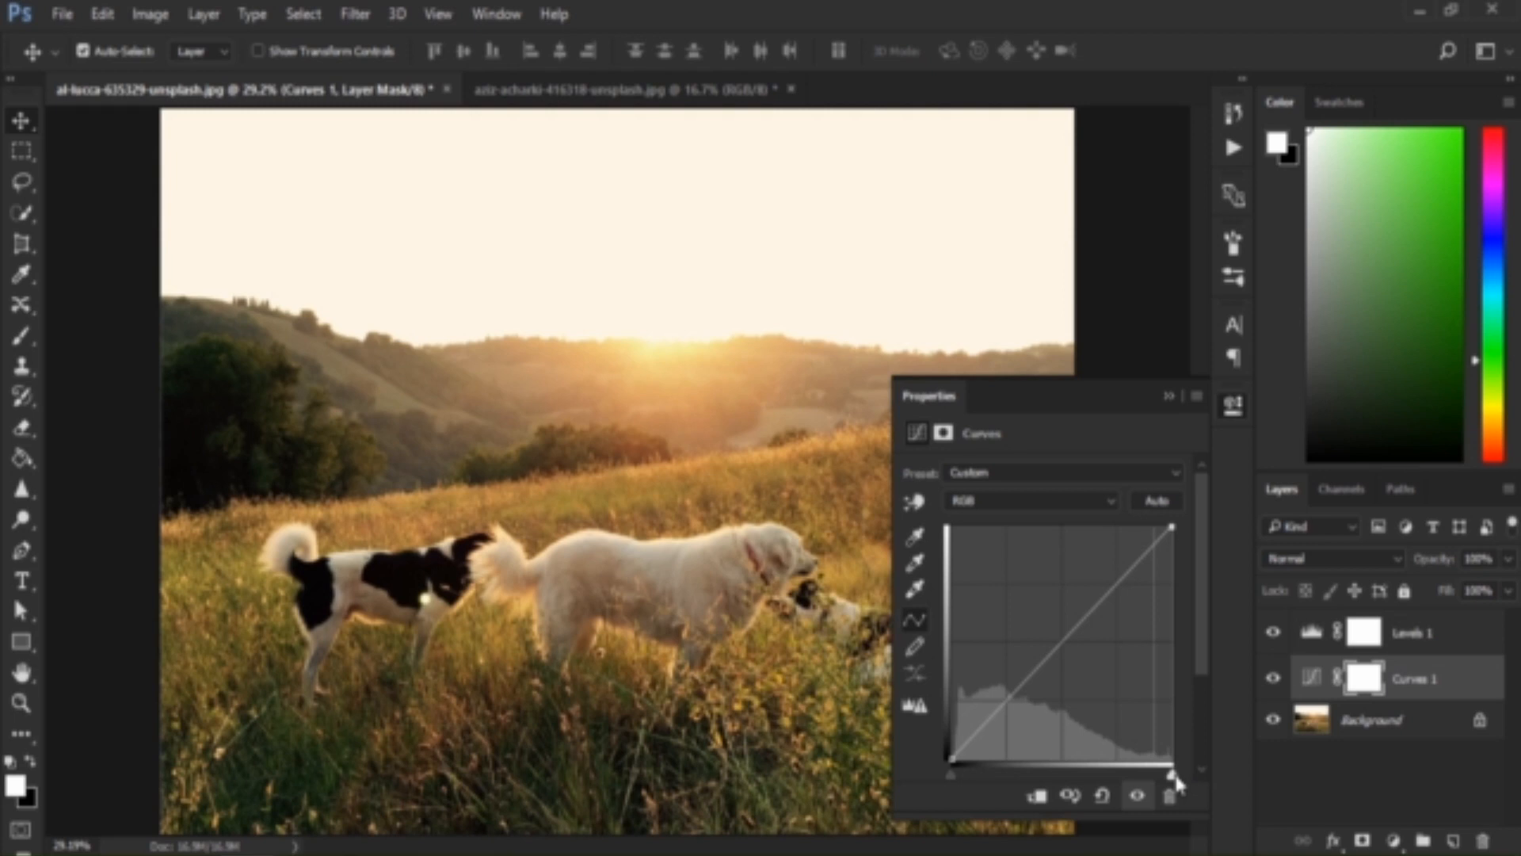
drag(1176, 778, 1098, 781)
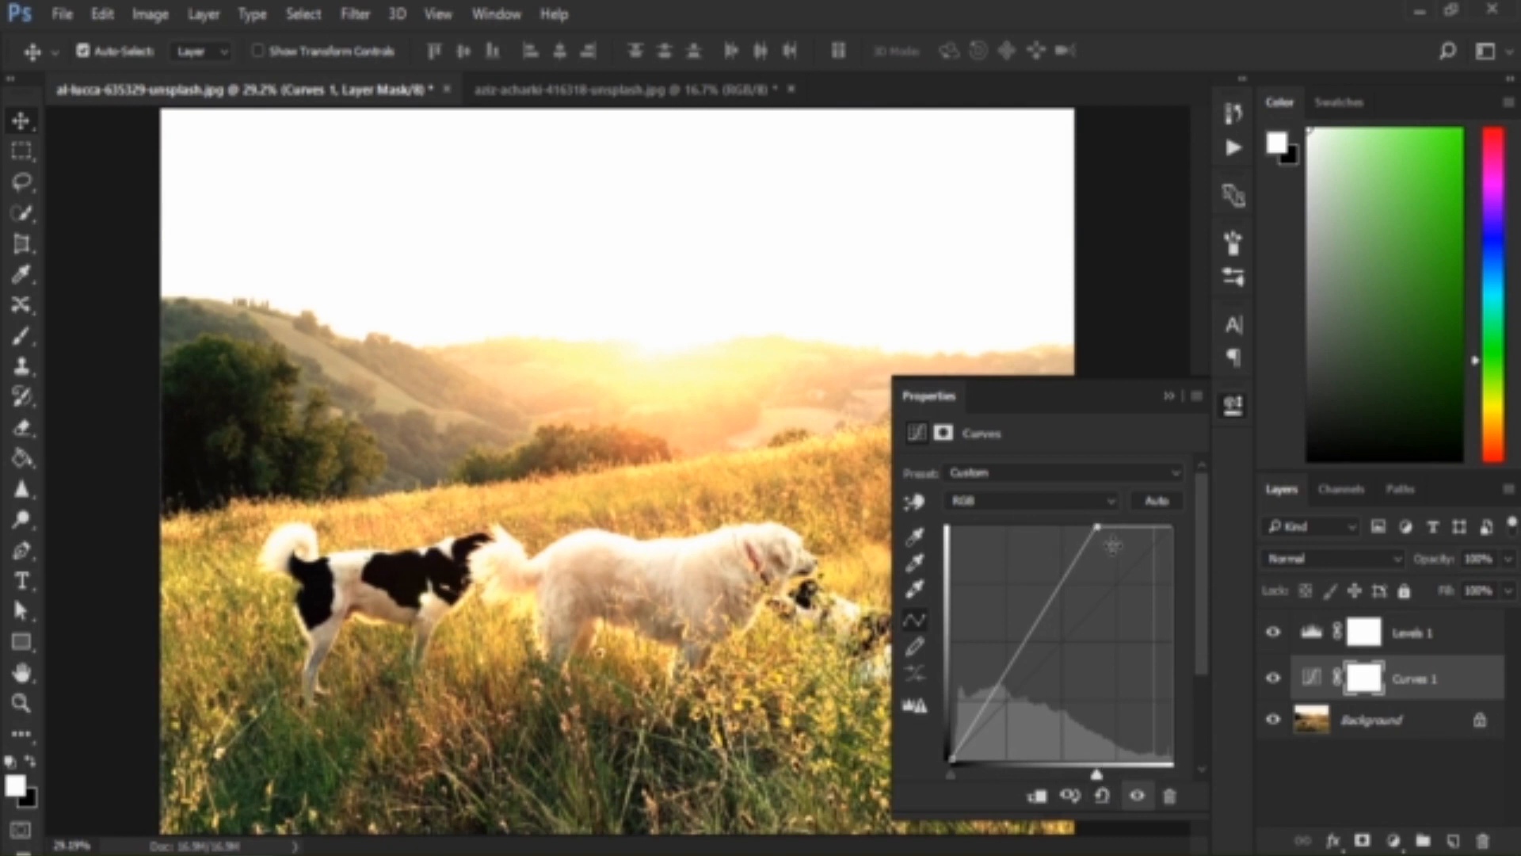
drag(1098, 778, 1234, 781)
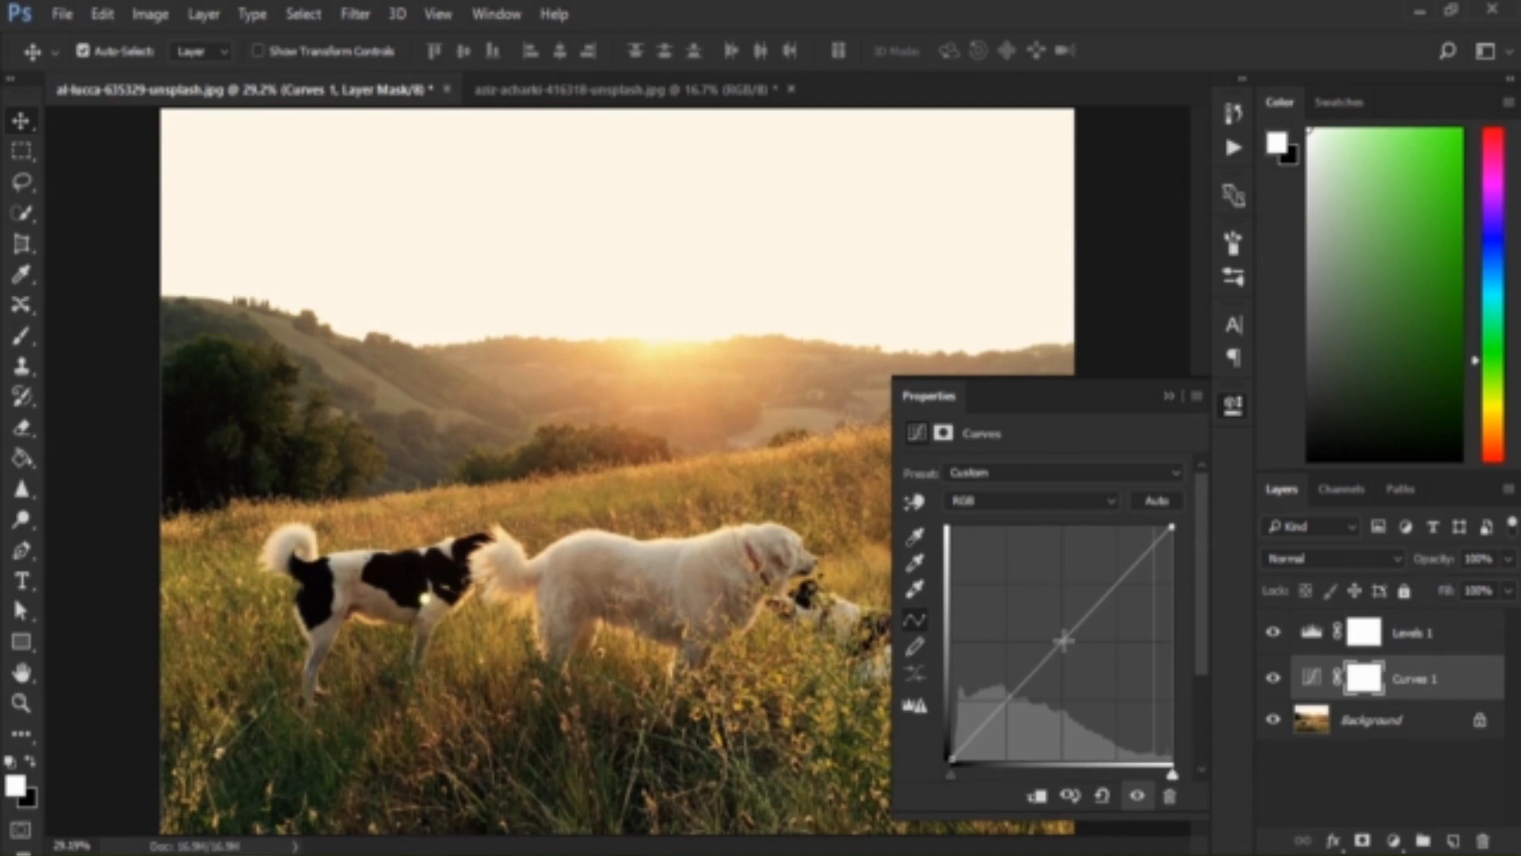
Step: Bend the RGB curve at a midtone point, first upward to brighten the photo and finally downward to darken it
drag(1082, 397, 1076, 318)
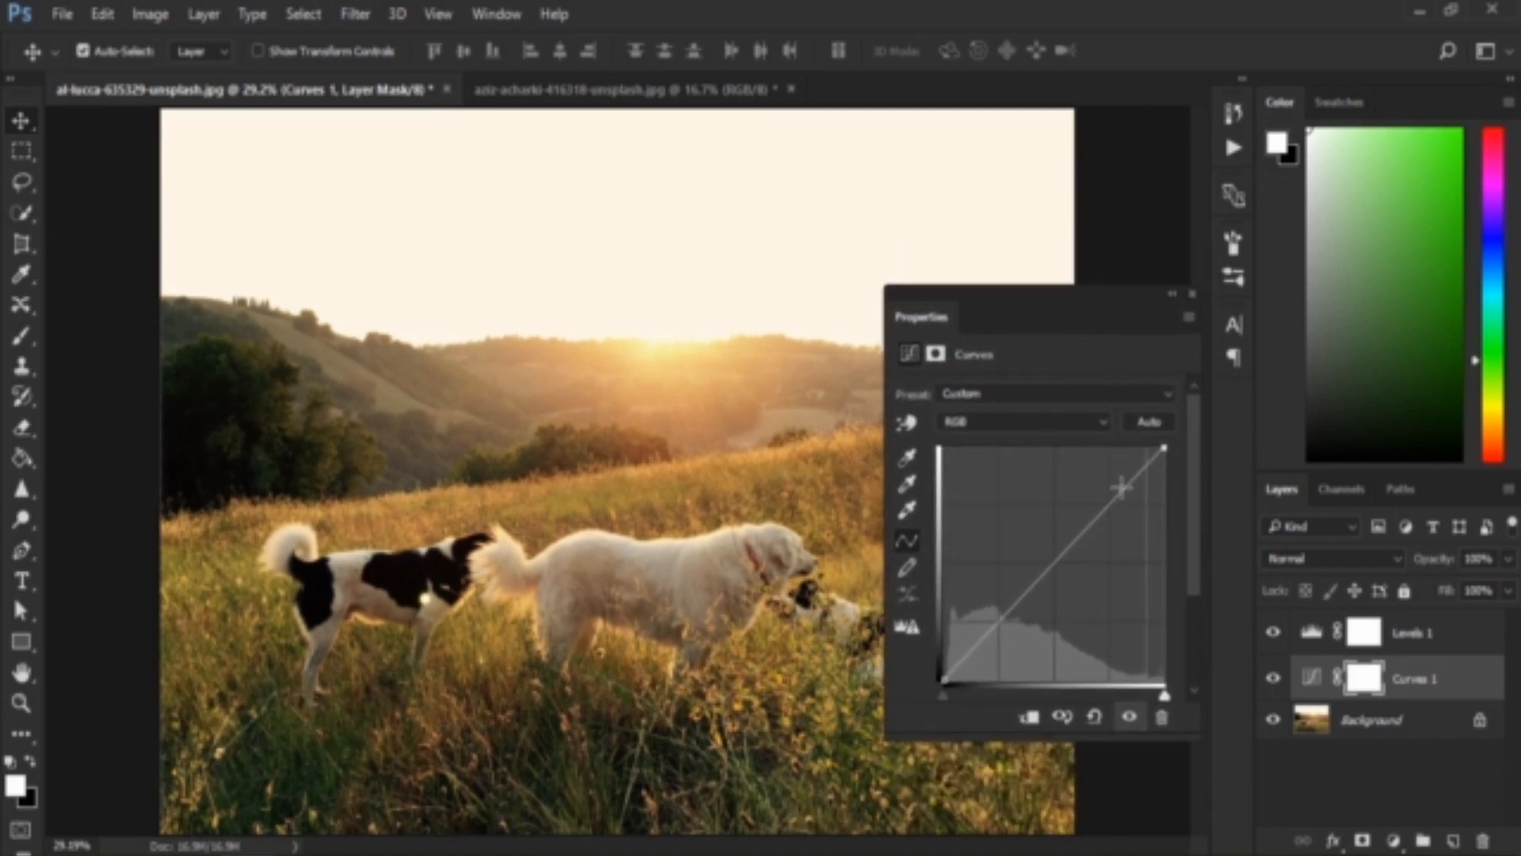
click(1055, 560)
mouse_move(1055, 560)
mouse_down()
mouse_move(1025, 516)
mouse_move(1096, 604)
mouse_move(1030, 517)
mouse_move(1056, 560)
mouse_up()
click(1094, 719)
click(1057, 560)
drag(1057, 560, 1034, 535)
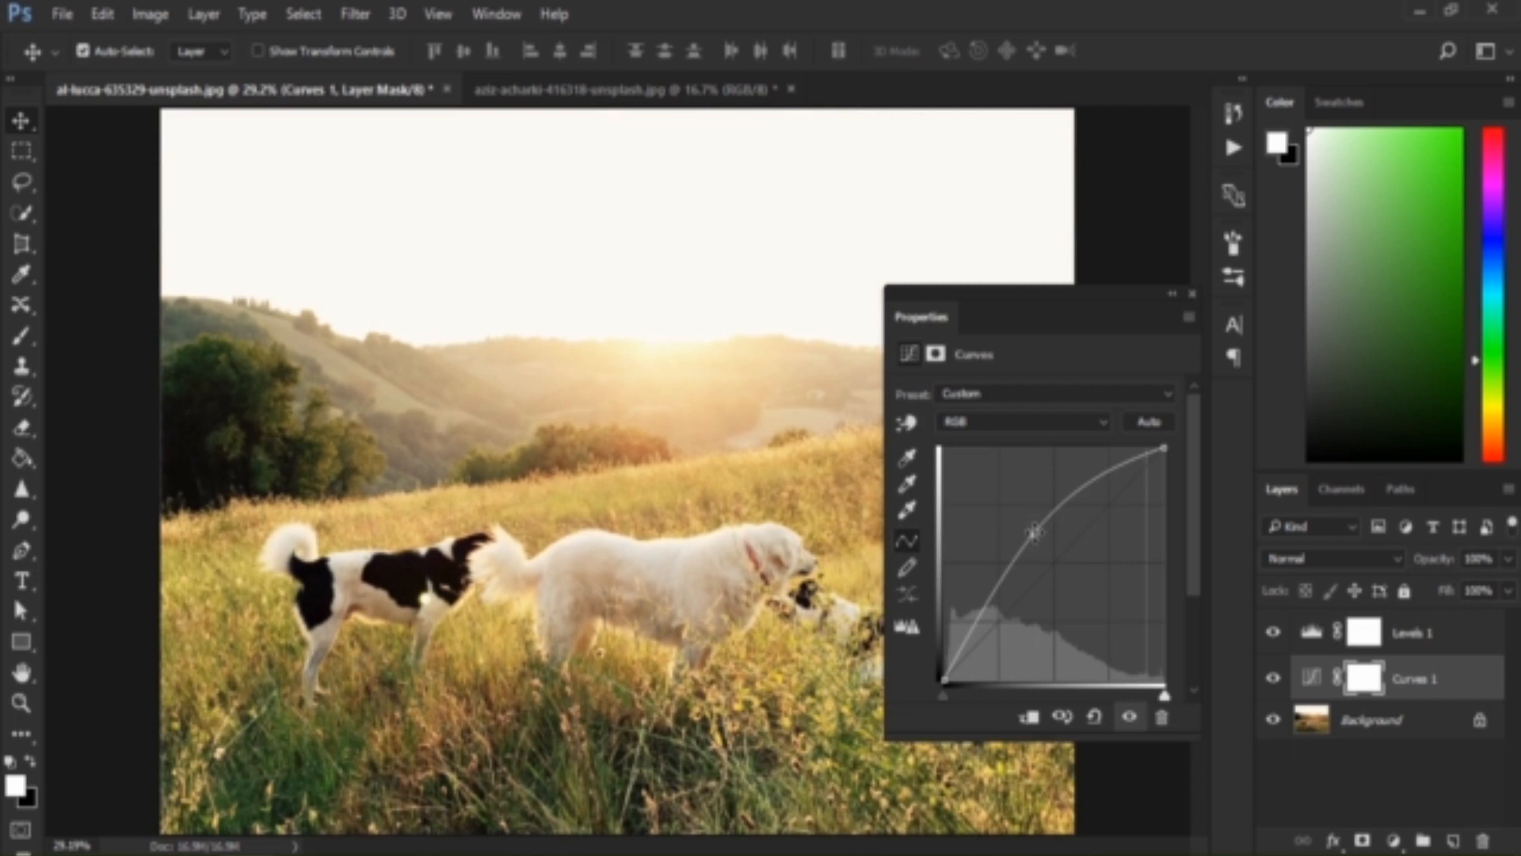
drag(1034, 534, 1075, 576)
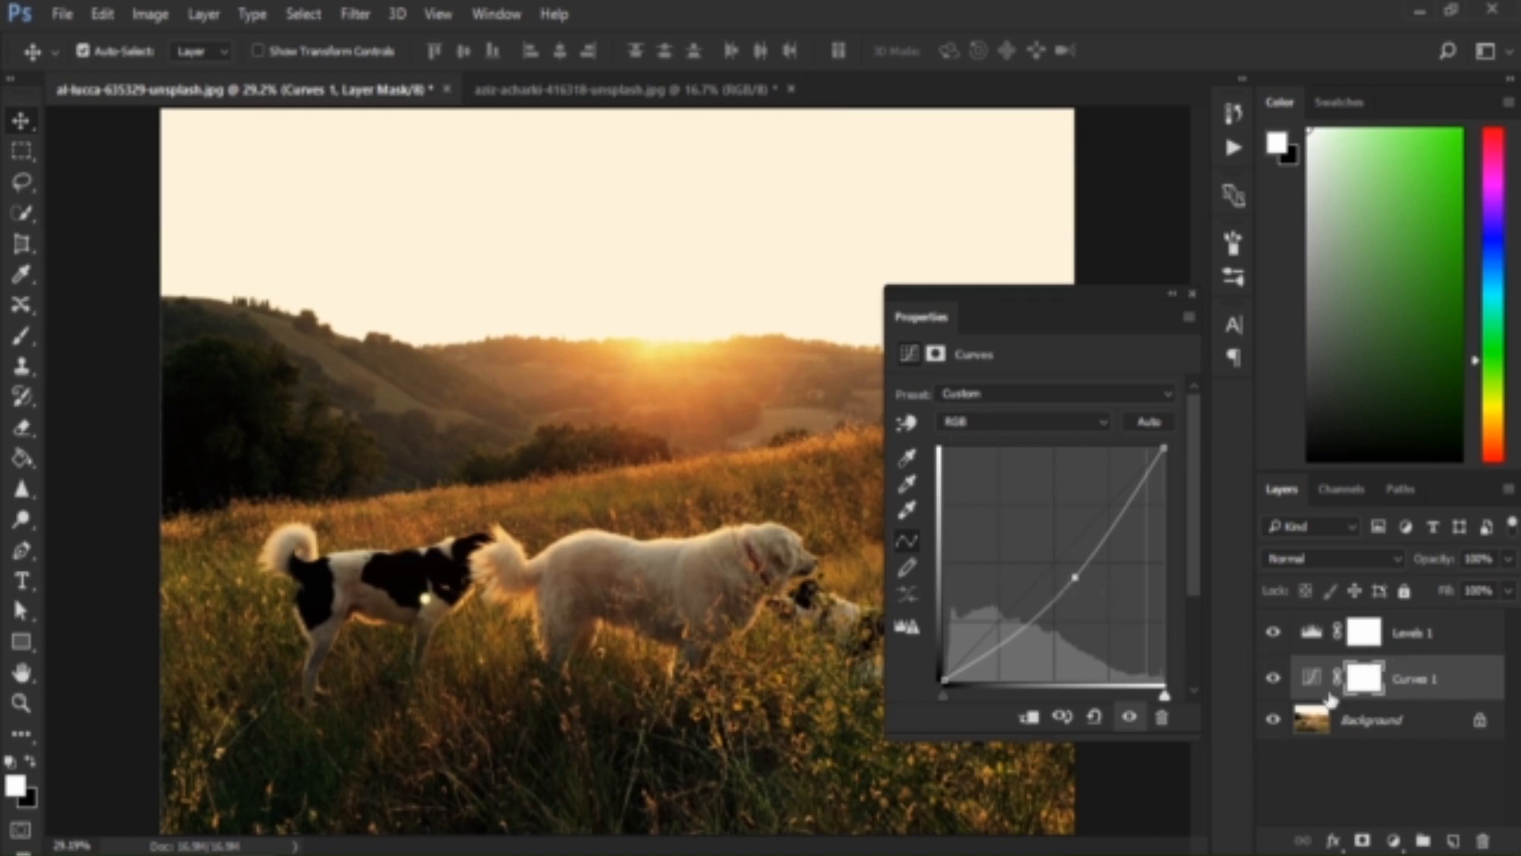
Step: Compare the Levels 1 and Curves 1 settings, and delete the Levels 1 adjustment layer
click(1418, 633)
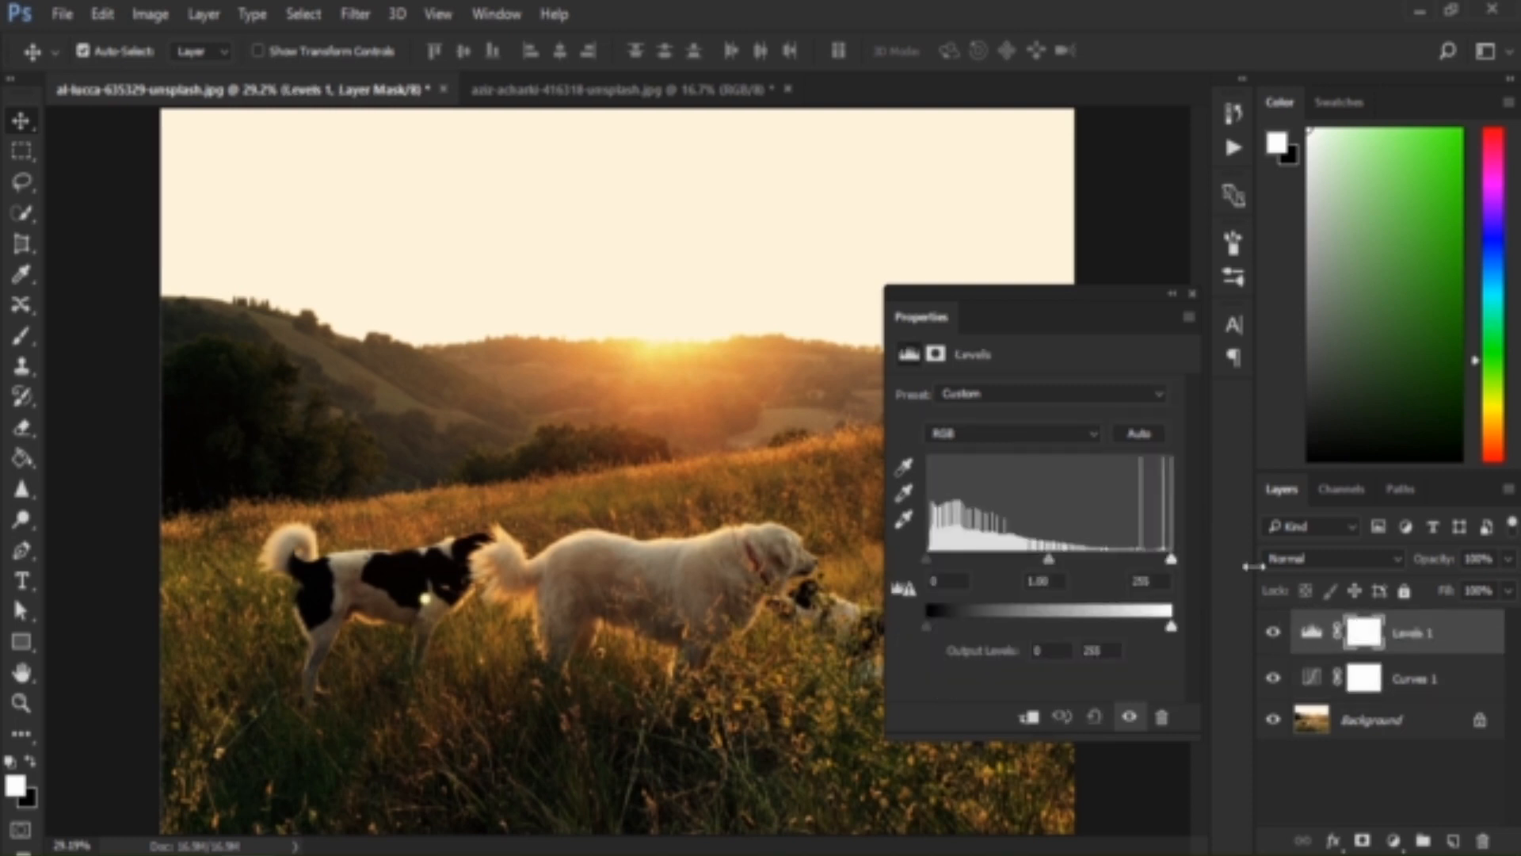
click(1422, 681)
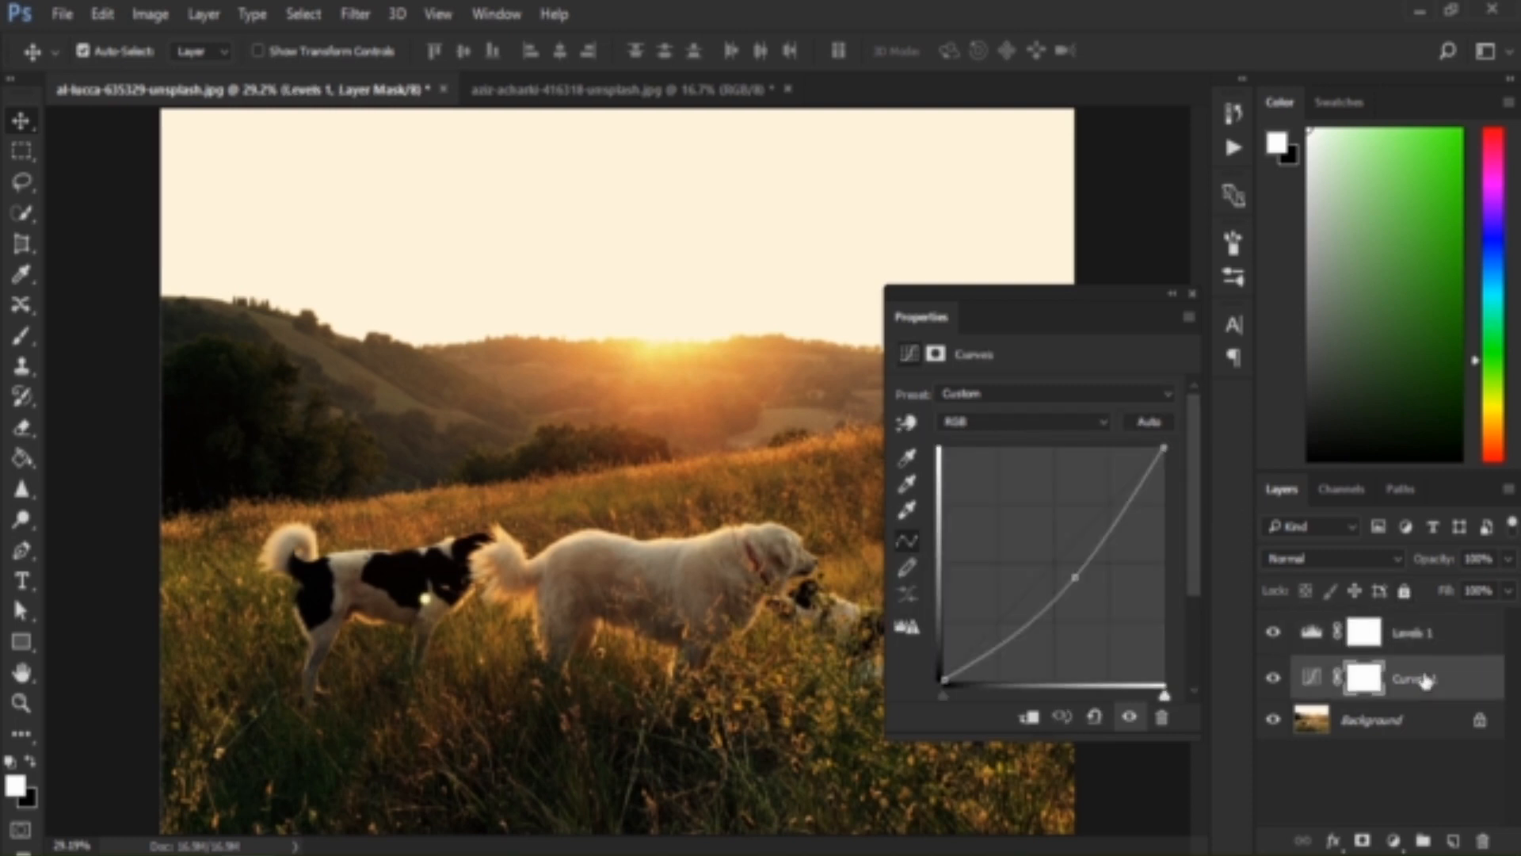
click(1455, 636)
drag(1455, 636, 1483, 838)
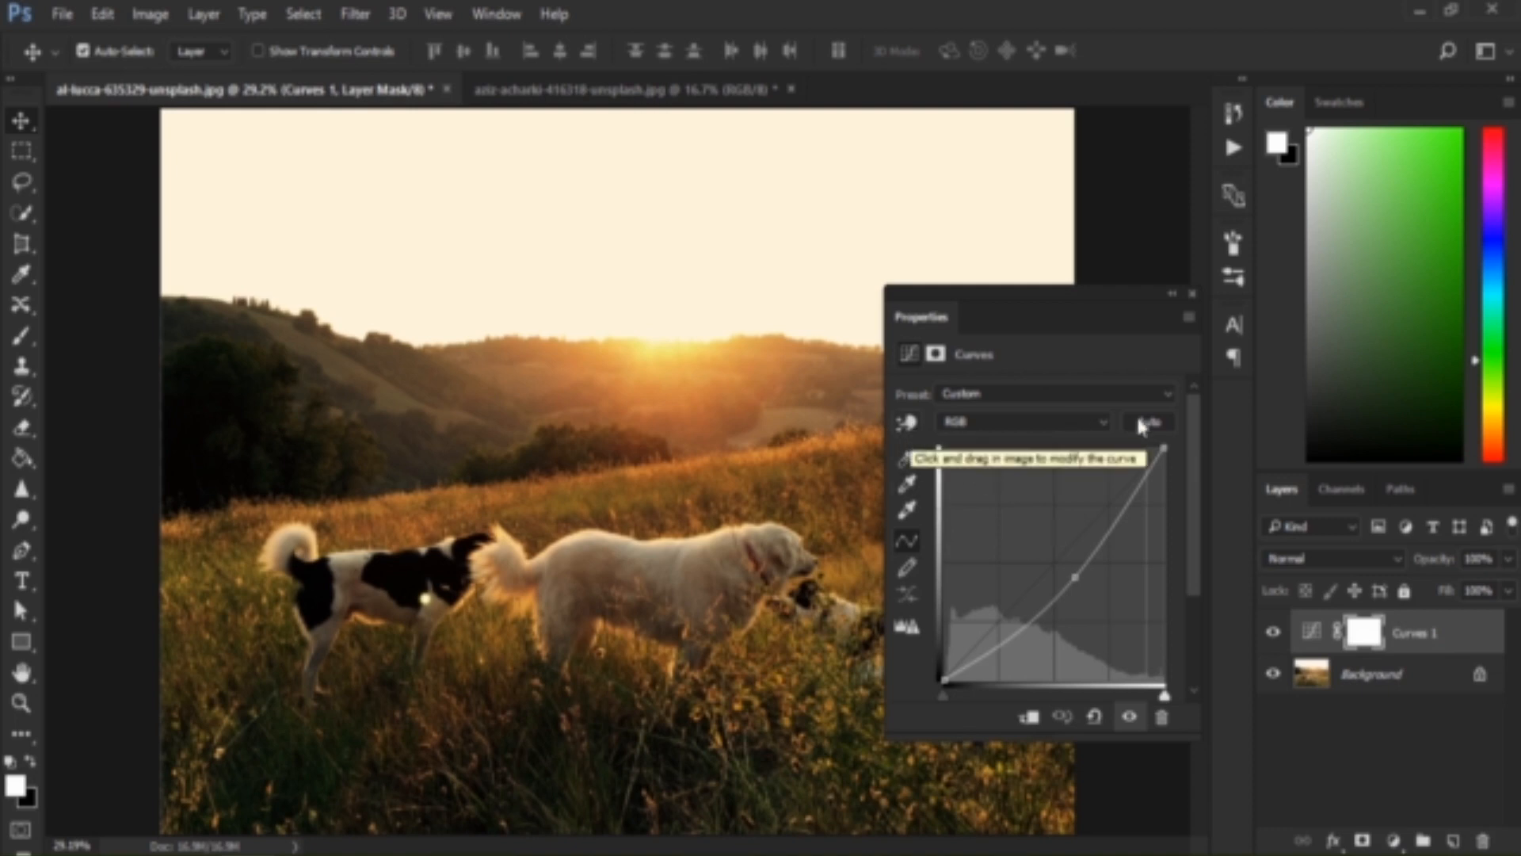
click(1021, 401)
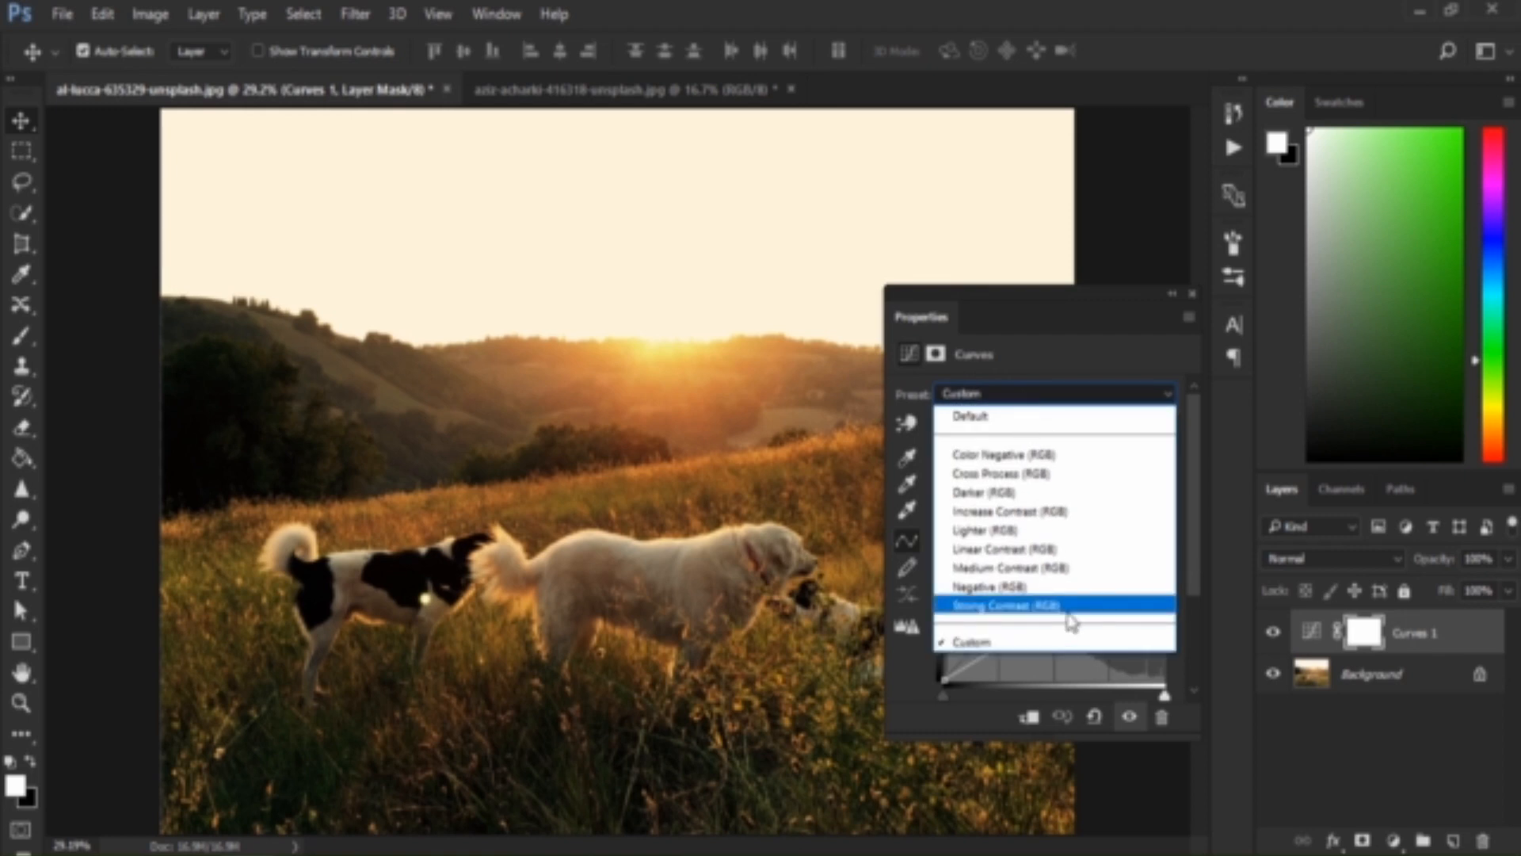
click(1032, 398)
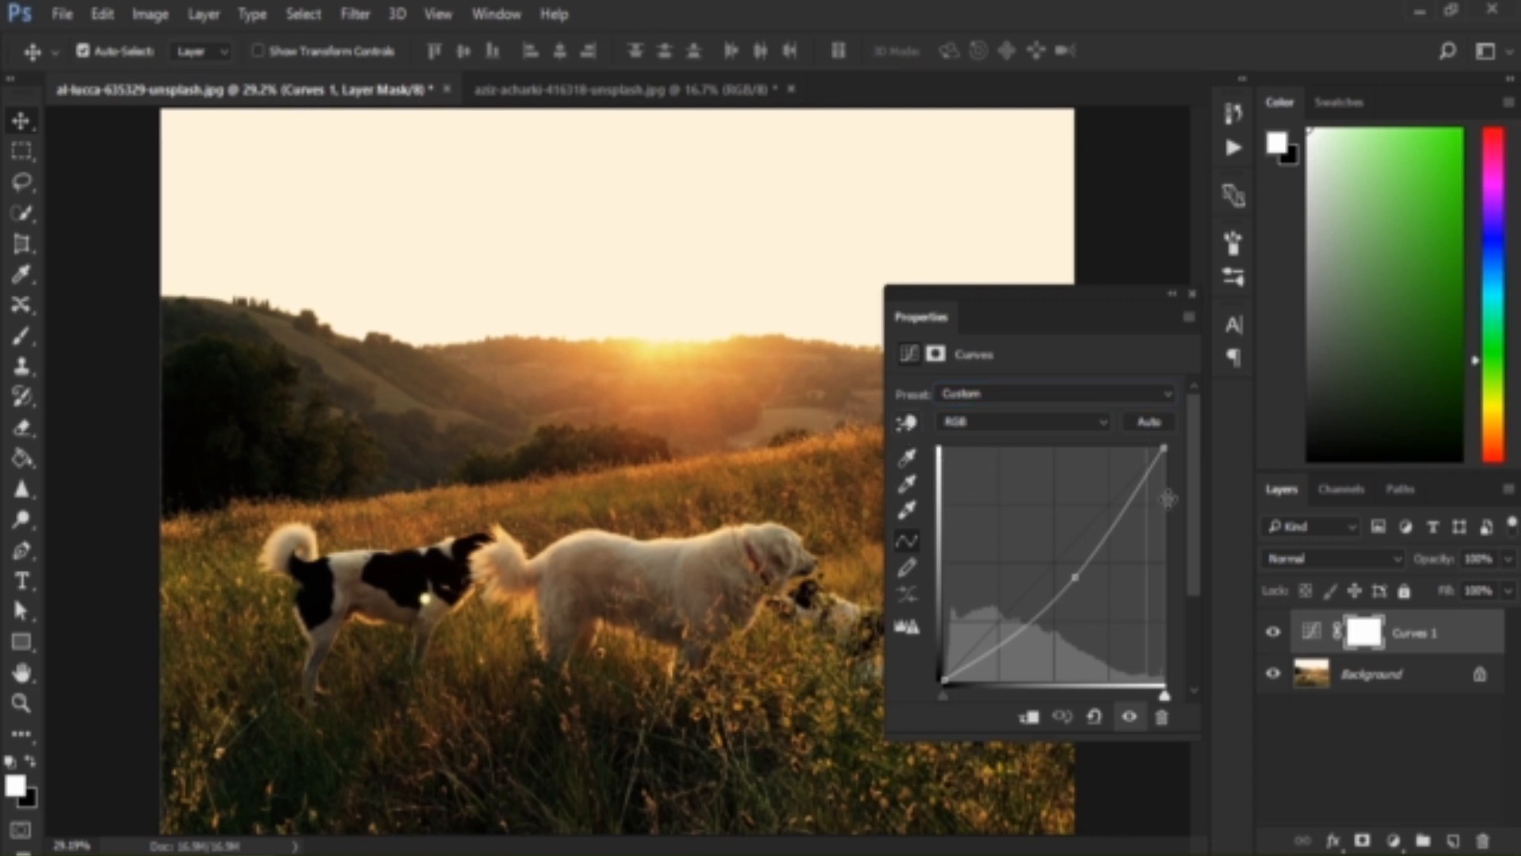
Step: Add a Hue/Saturation adjustment layer to view its controls, and delete that layer again
click(1393, 840)
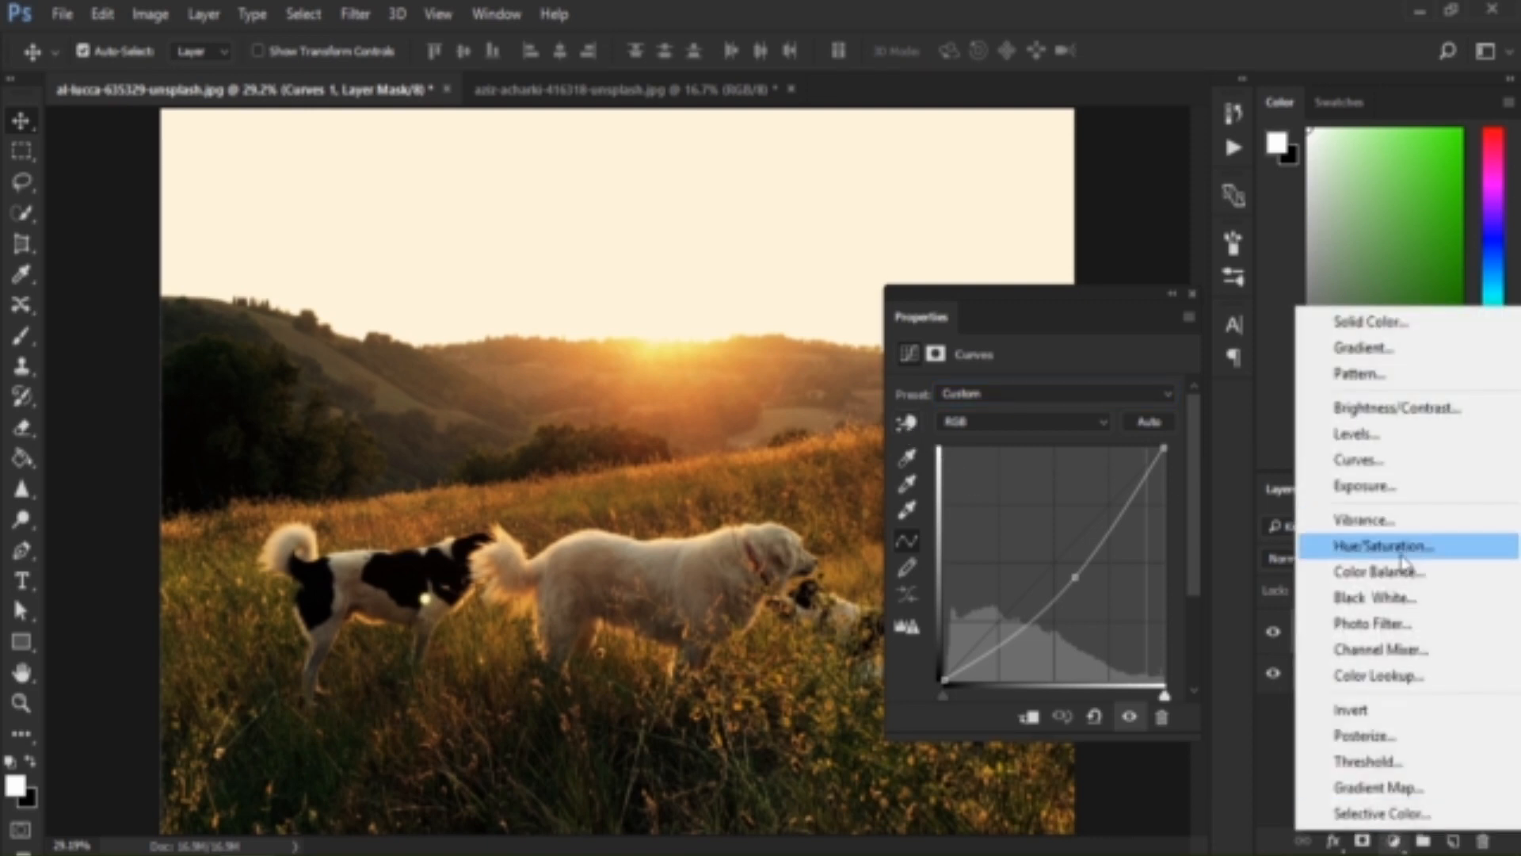
click(1380, 545)
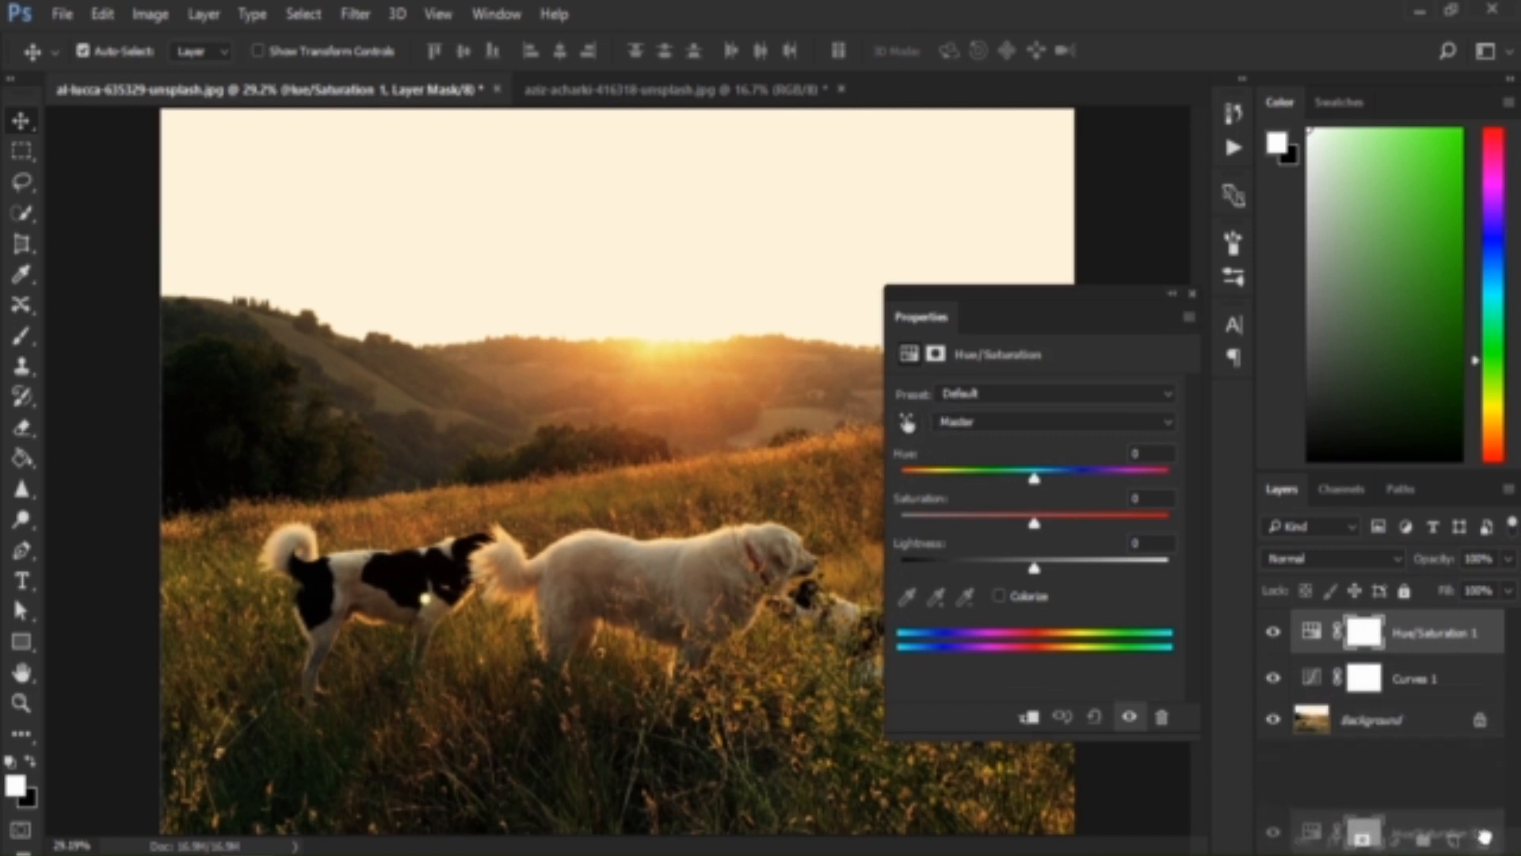
click(1486, 840)
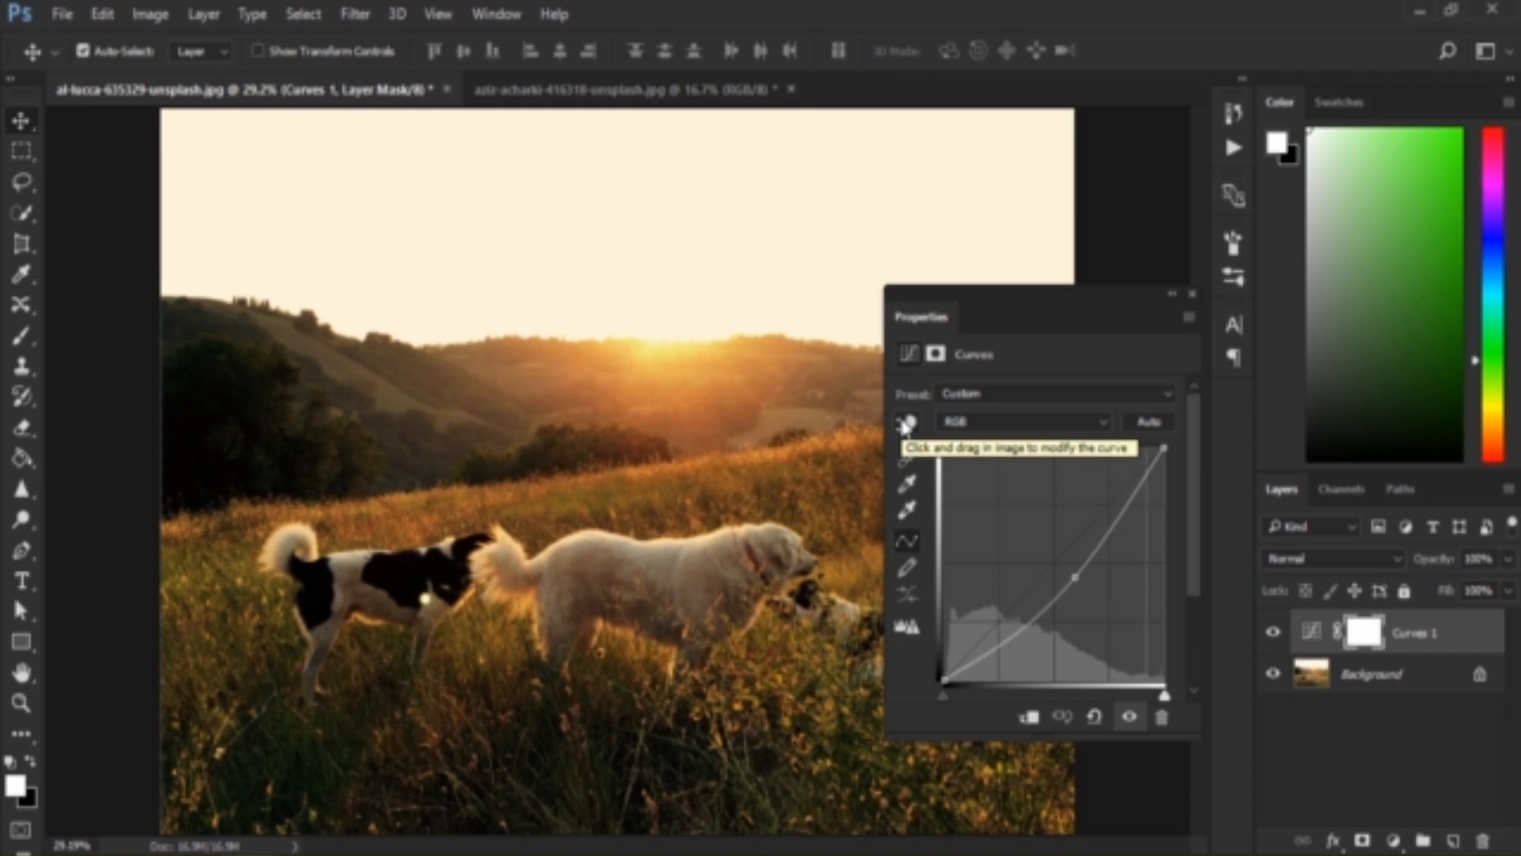
Step: Reset the Curves 1 adjustment to the Default preset
click(1048, 394)
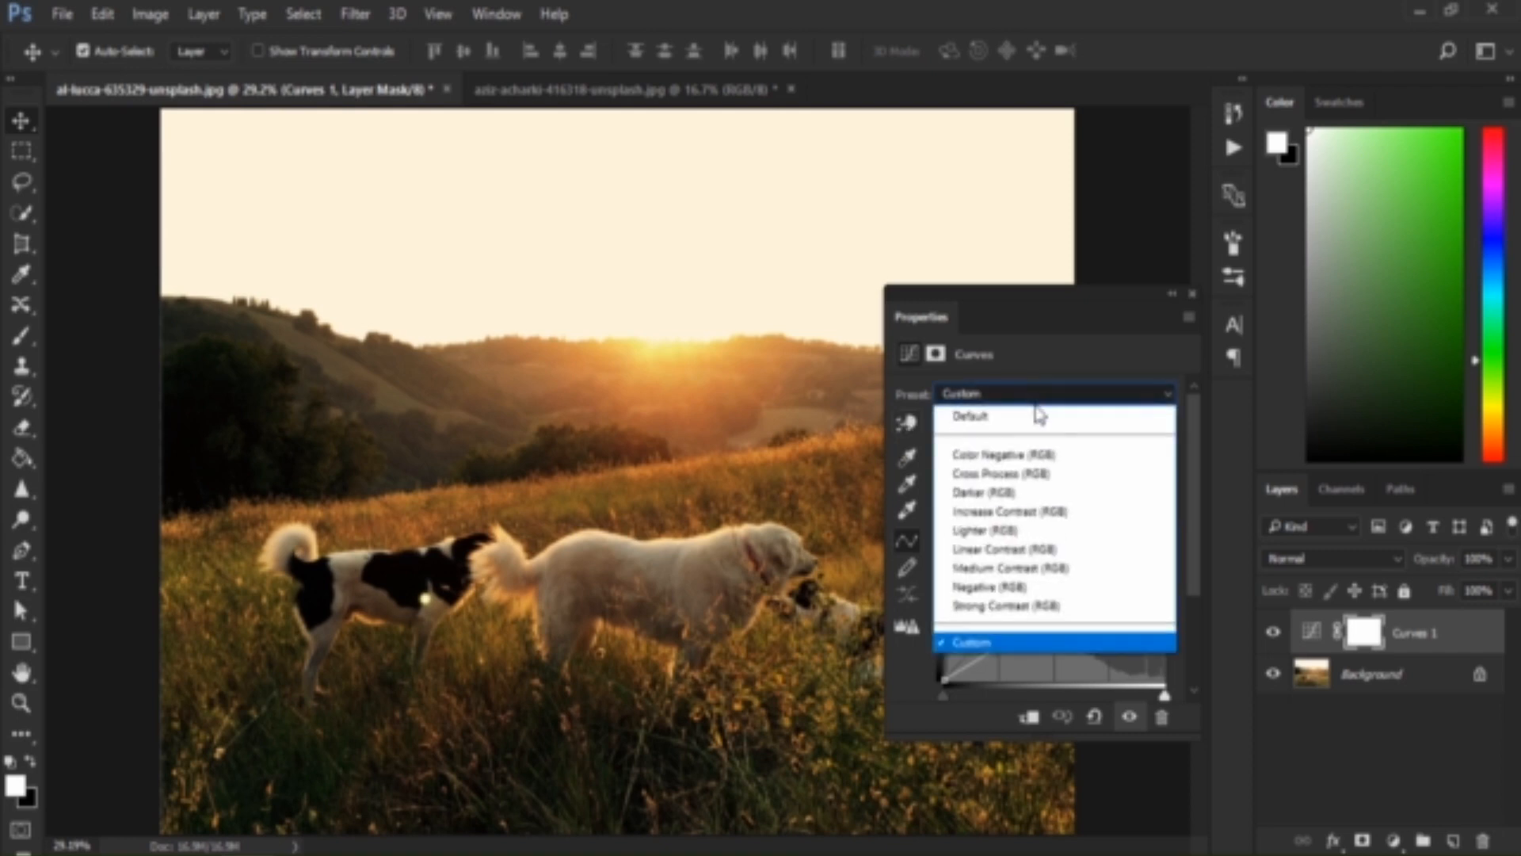
click(1033, 409)
Step: Try on-image curve adjustment by lightening the spotted dog's black patch and darkening the sky, undoing each change
click(907, 422)
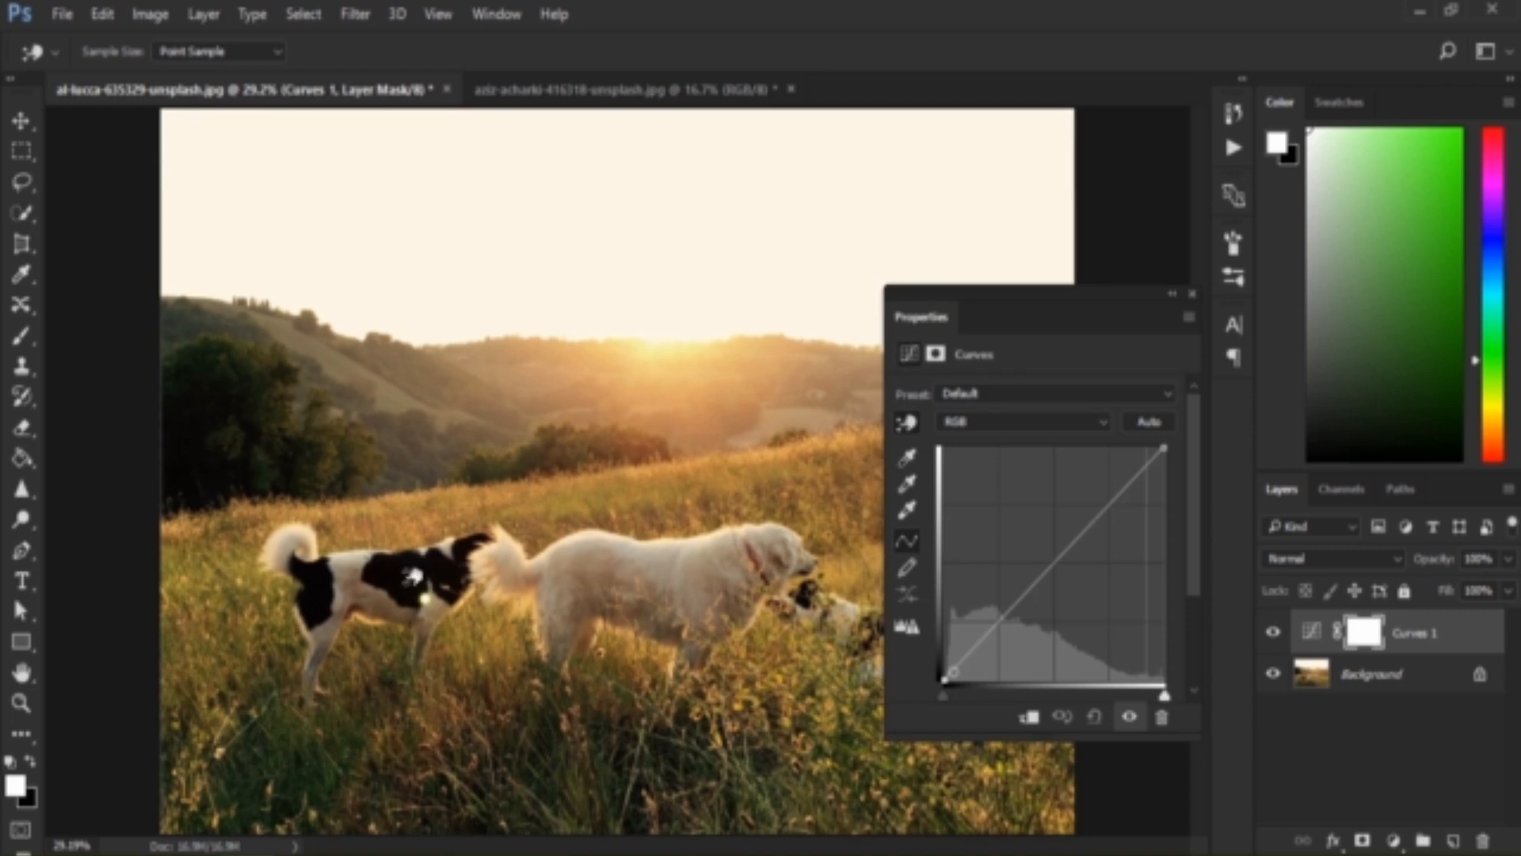
drag(412, 577, 420, 478)
key(ctrl+z)
drag(679, 203, 669, 321)
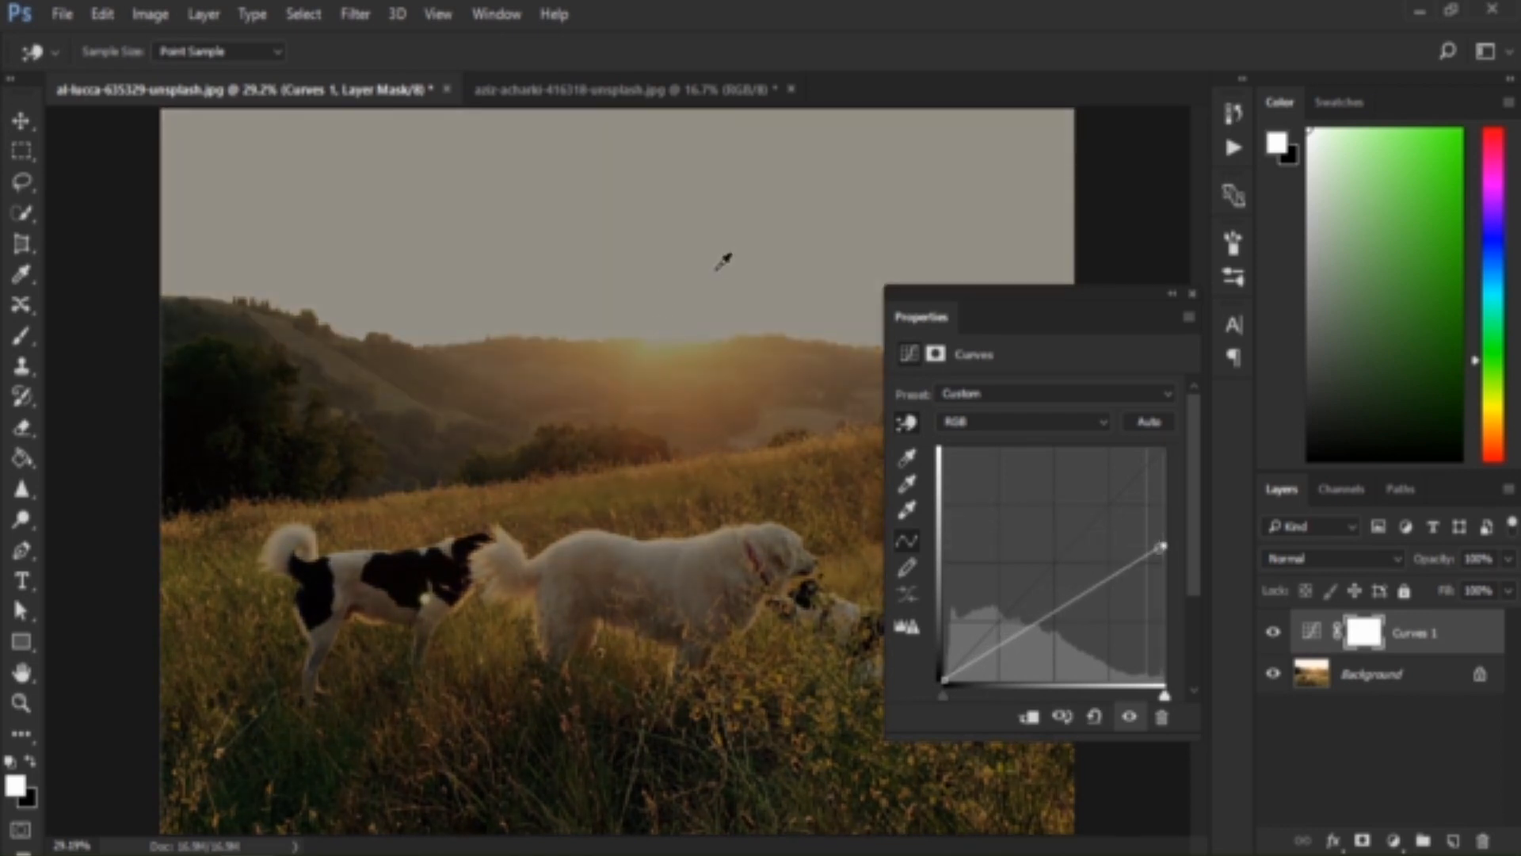
key(ctrl+z)
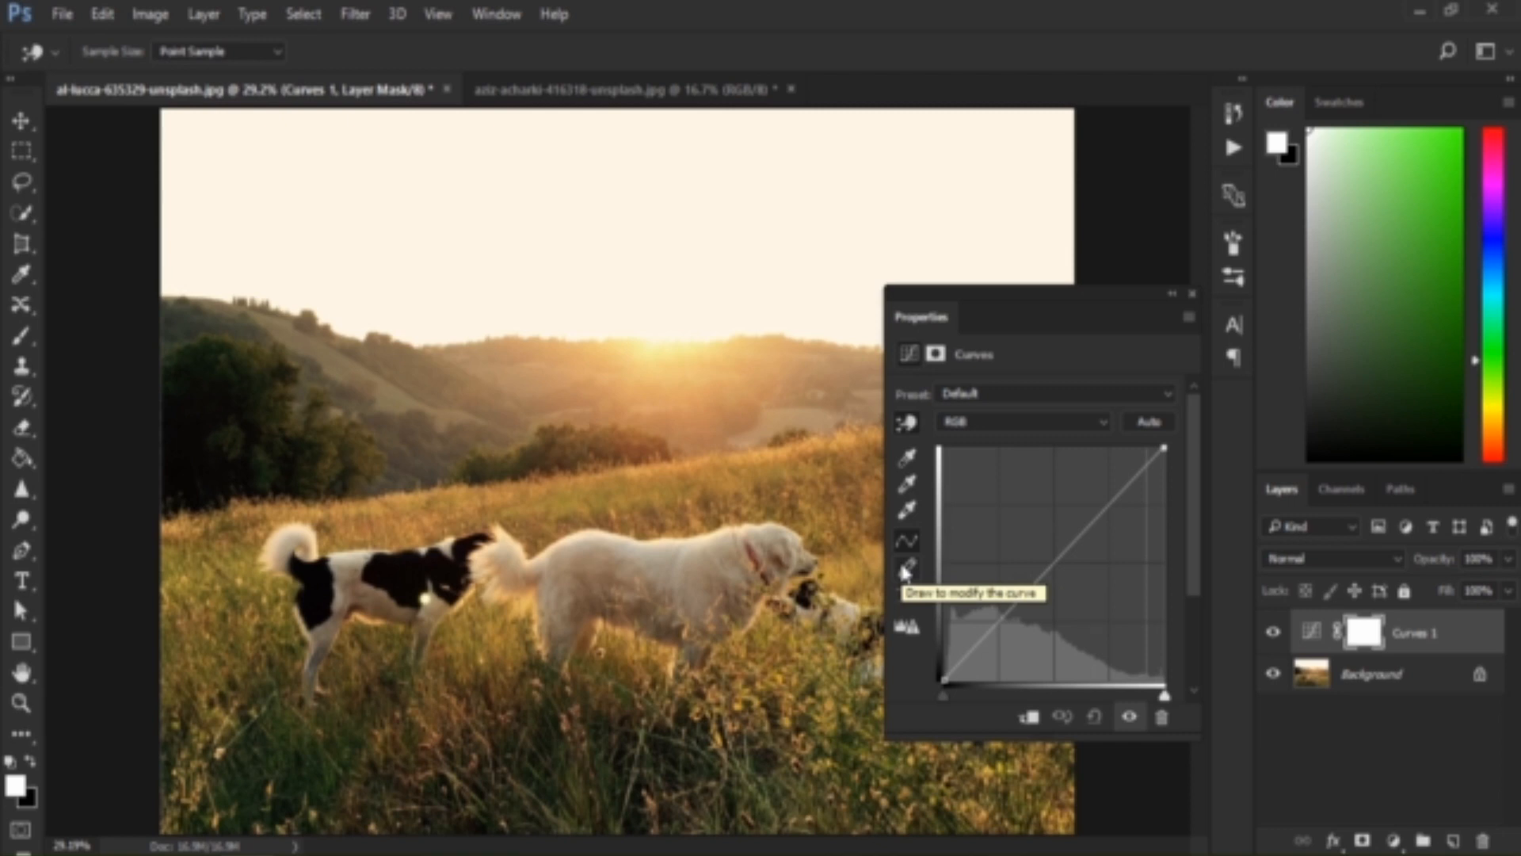
Step: Try drawing freehand pencil strokes across the RGB curve, and reset the curve
click(906, 567)
drag(1003, 602, 1017, 614)
drag(1000, 536, 1043, 526)
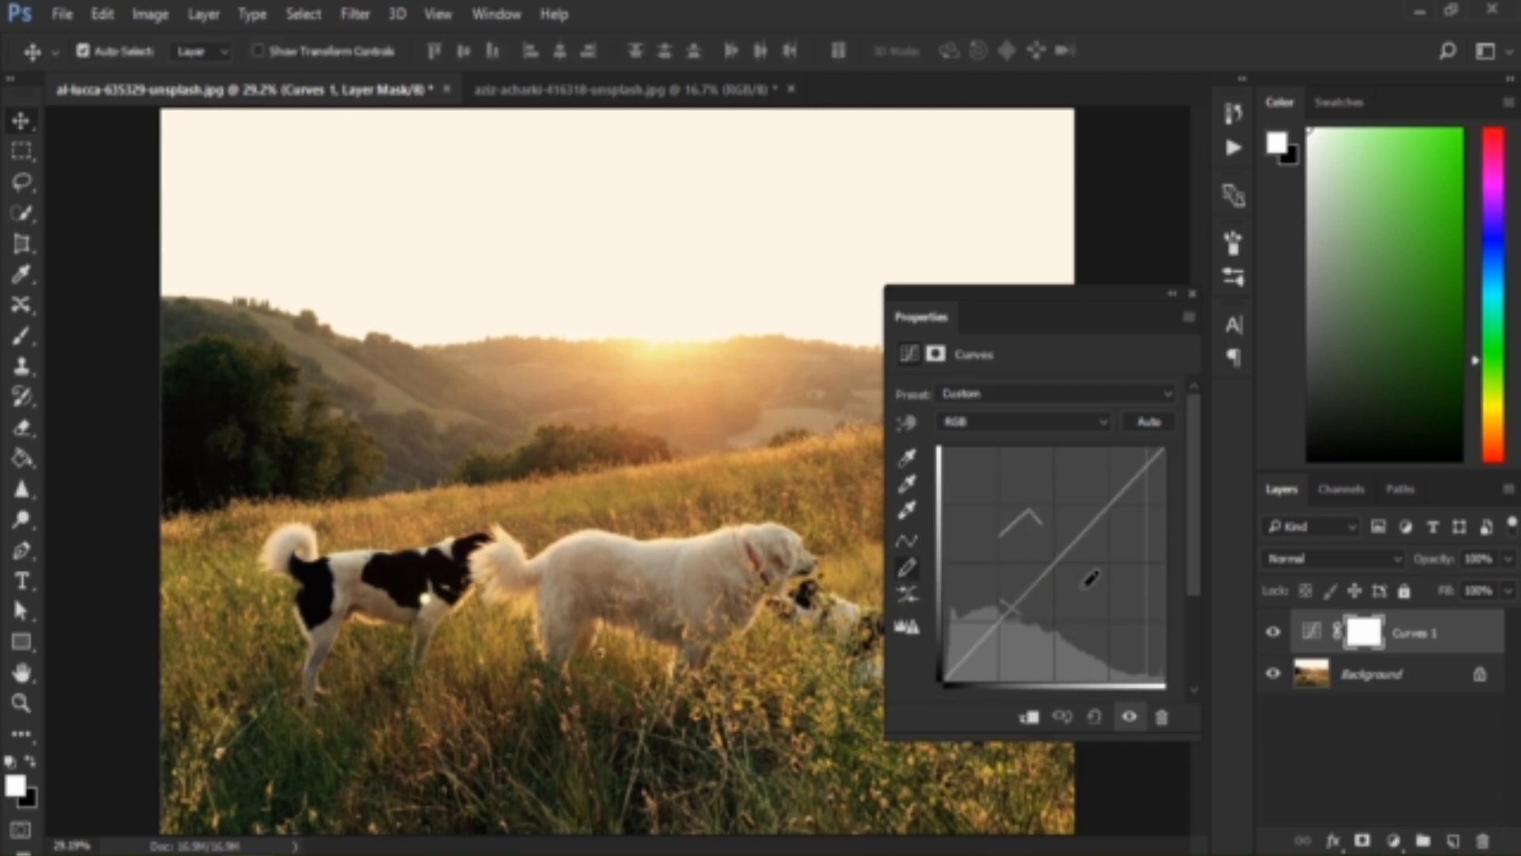
mouse_move(1083, 588)
mouse_down()
mouse_move(1118, 517)
mouse_move(1134, 552)
mouse_up()
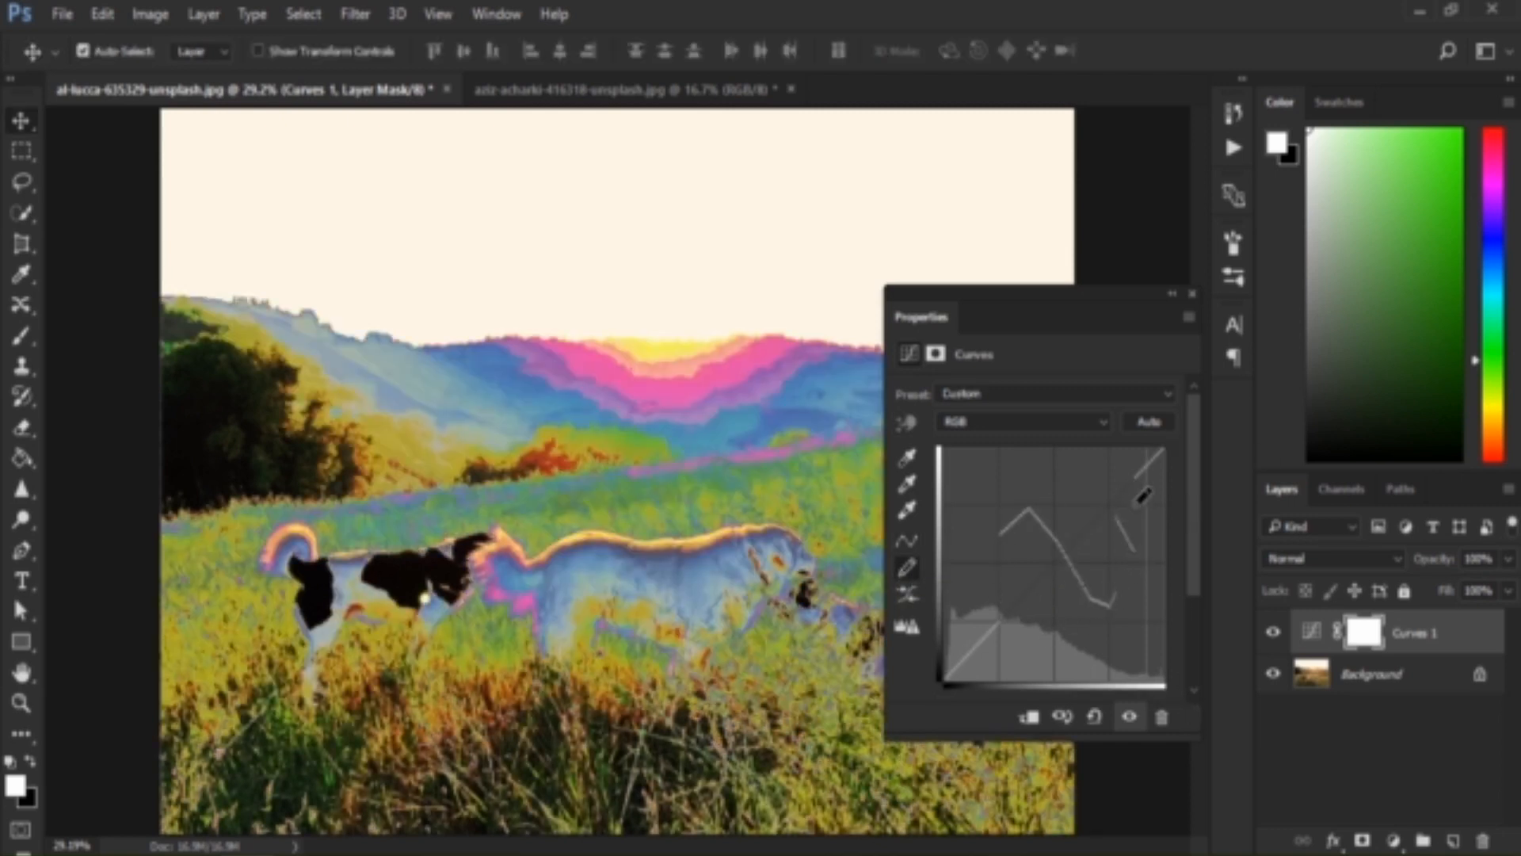
key(ctrl+z)
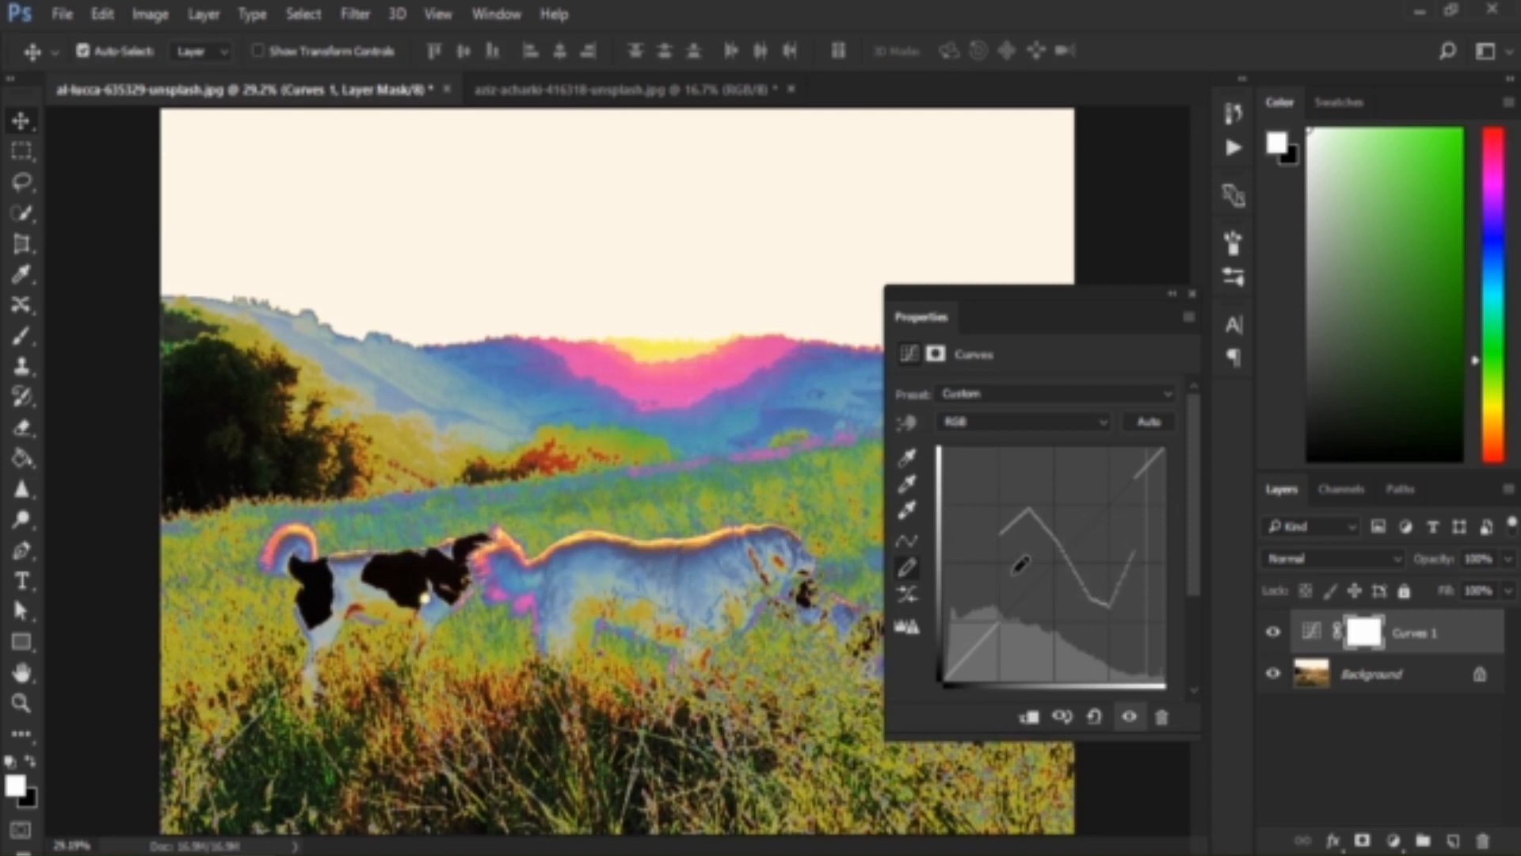
click(1099, 716)
Step: Sketch two more sets of scattered freehand segments on the RGB curve, resetting the adjustment after each one
mouse_move(1025, 501)
mouse_down()
mouse_move(1112, 574)
mouse_move(1098, 533)
mouse_up()
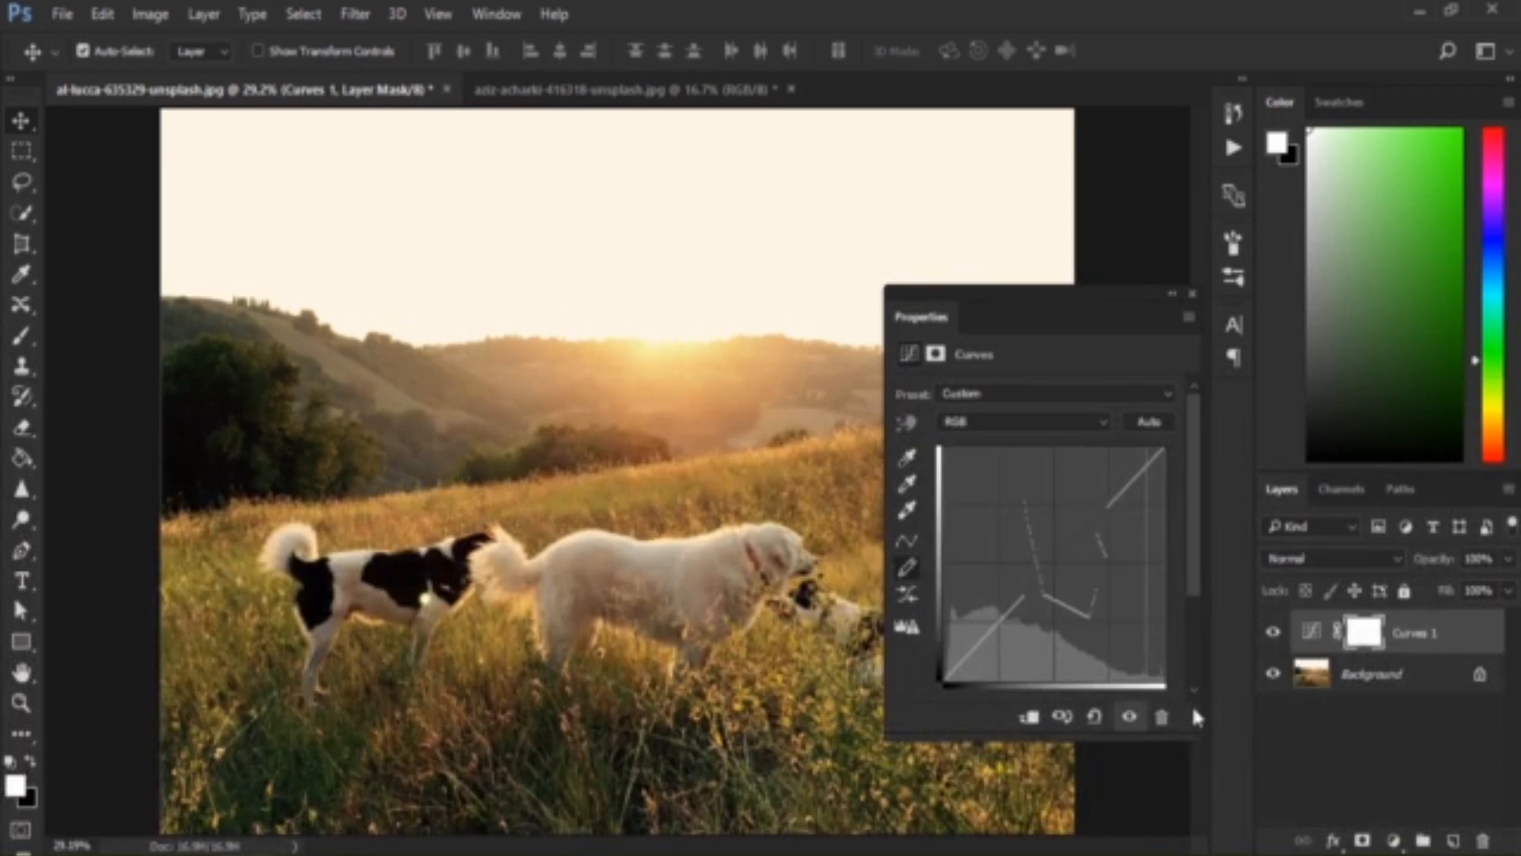
click(1094, 718)
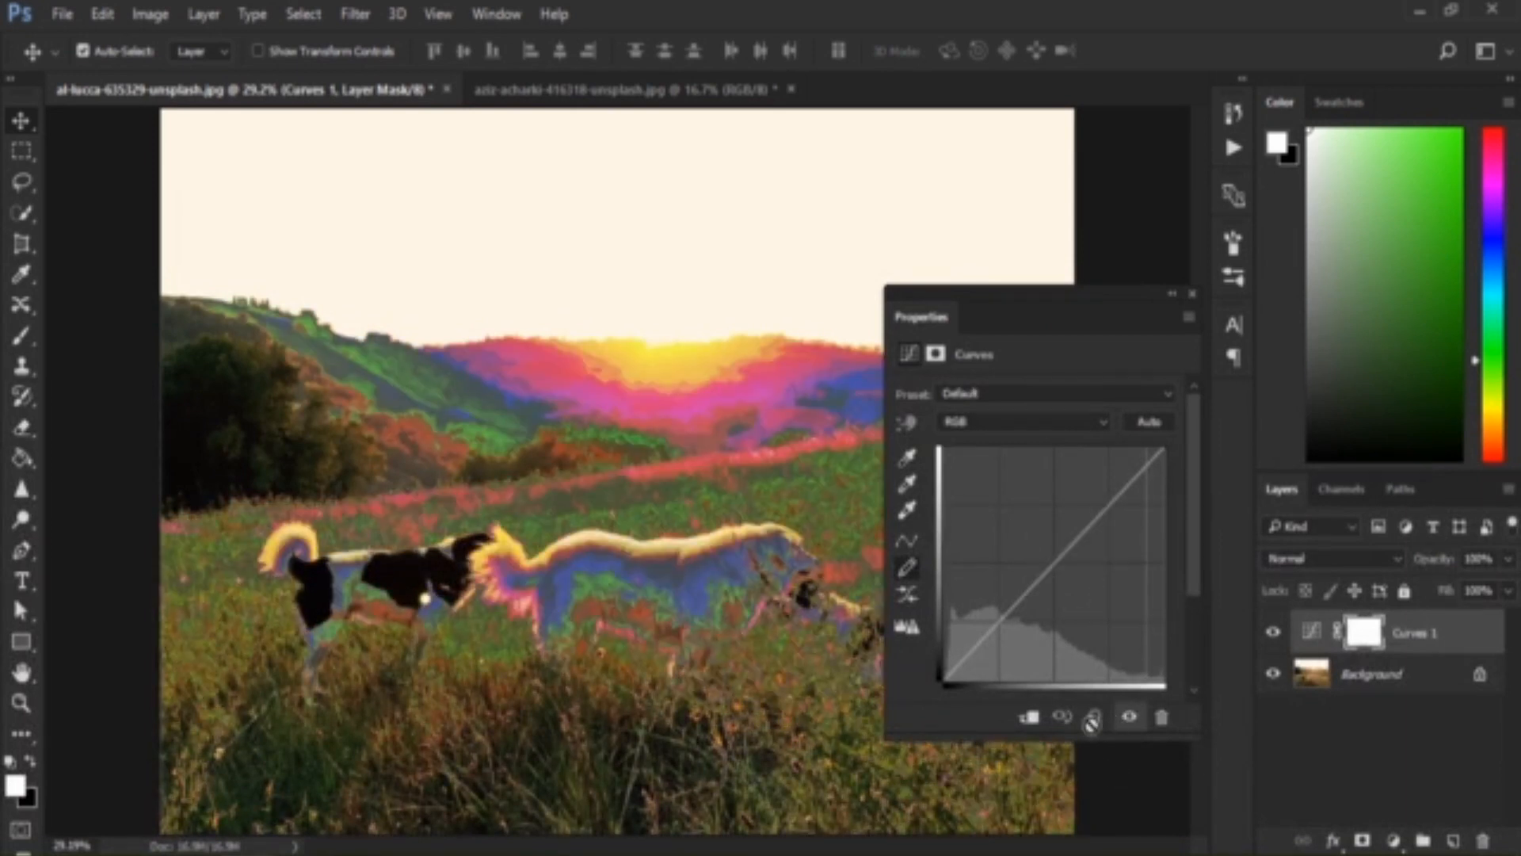
click(1107, 677)
mouse_move(1004, 664)
mouse_down()
mouse_move(958, 642)
mouse_move(948, 602)
mouse_move(1003, 599)
mouse_move(1028, 632)
mouse_move(996, 636)
mouse_move(1007, 561)
mouse_up()
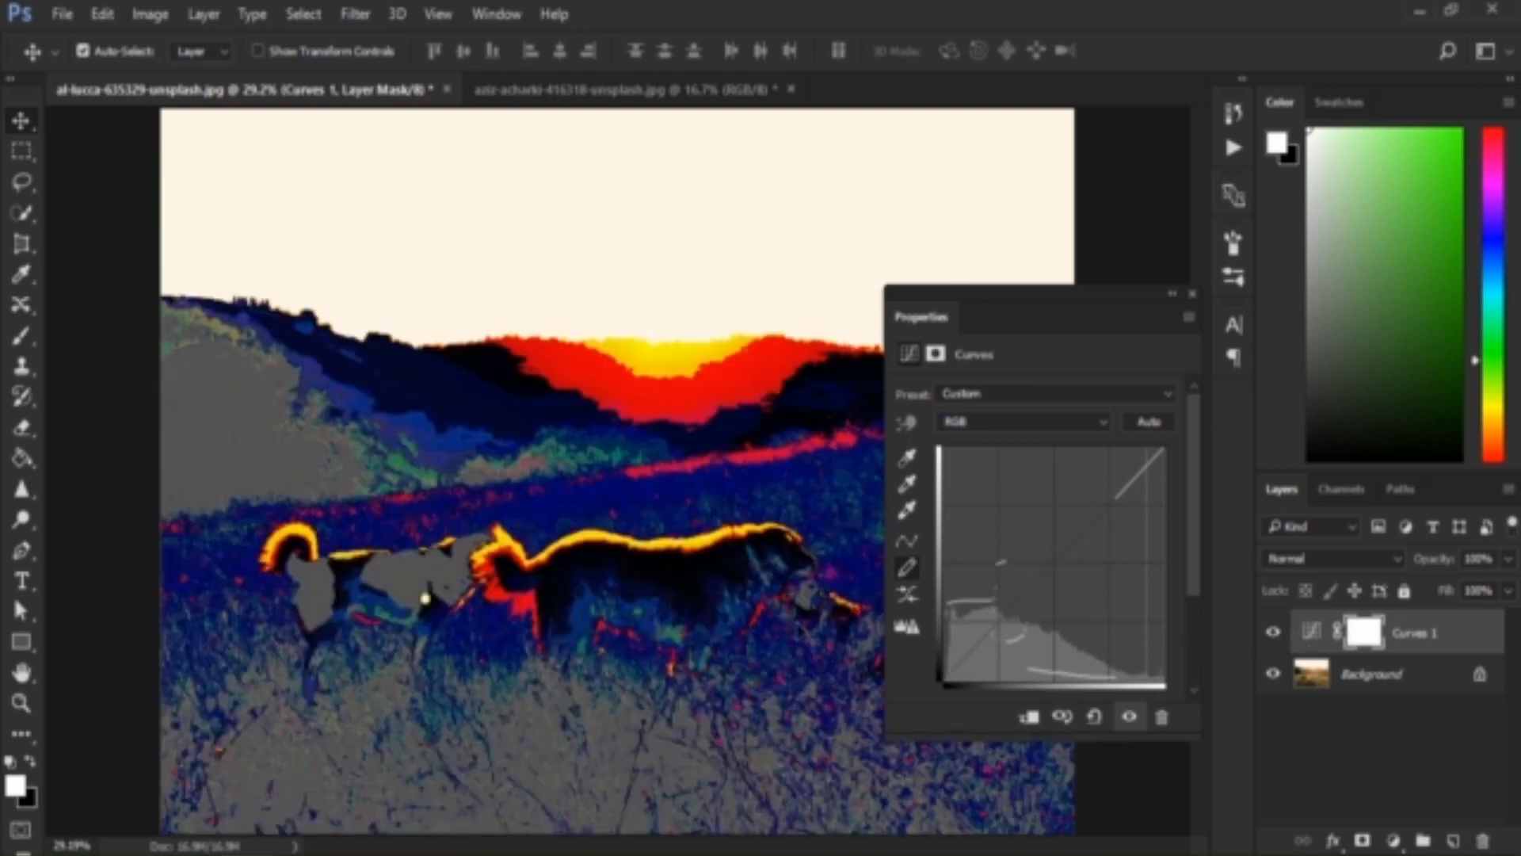
click(1095, 718)
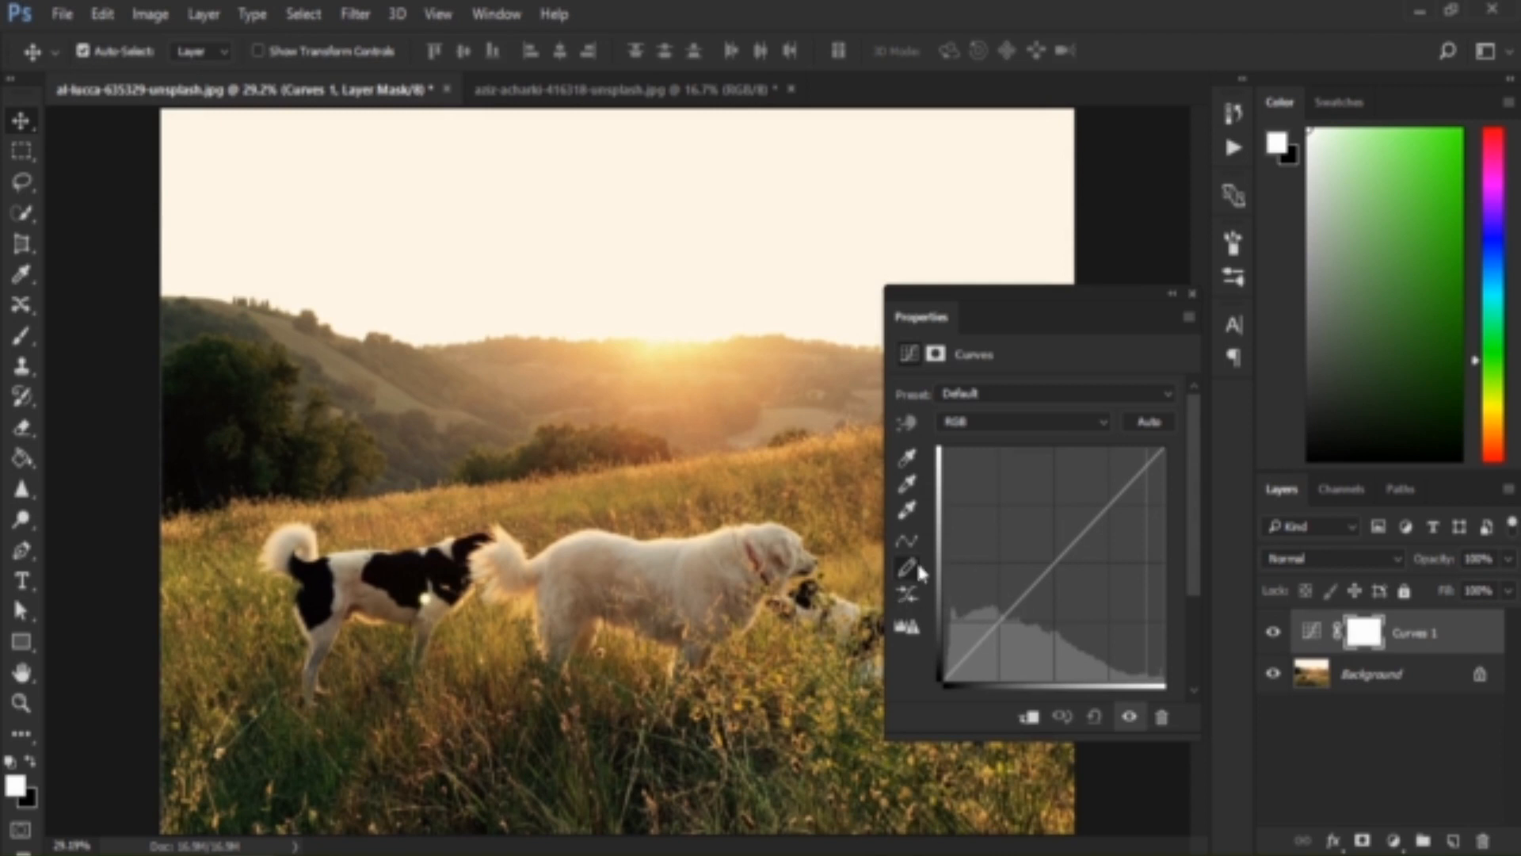
Step: Draw a raised midtone section on the RGB curve freehand and smooth the curve
mouse_move(1018, 600)
mouse_down()
mouse_move(1046, 539)
mouse_move(1119, 494)
mouse_up()
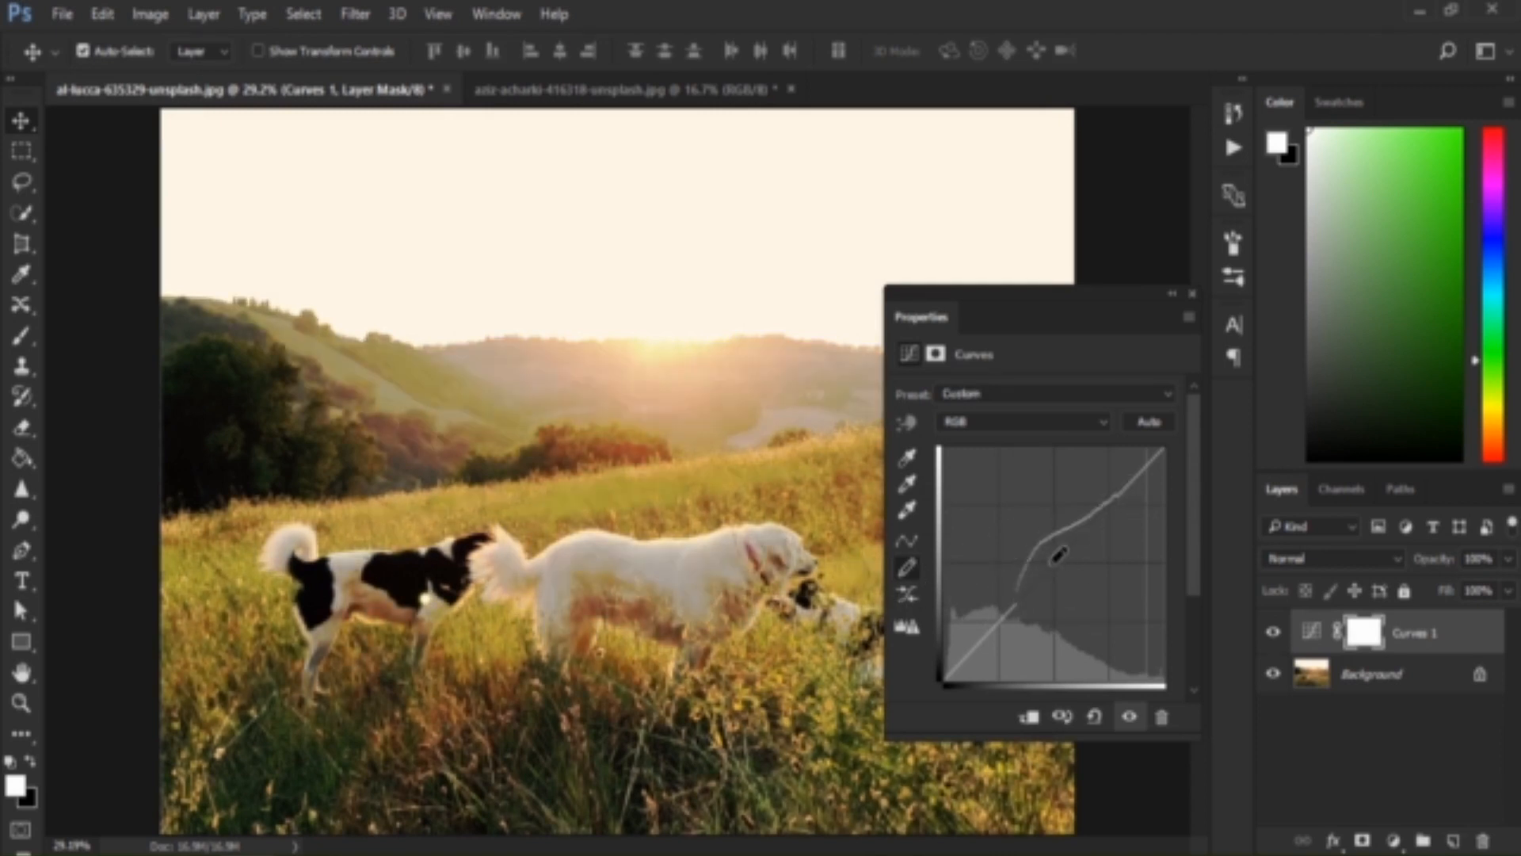
click(907, 597)
key(ctrl)
Step: Return the curve to the Default preset and apply the Auto correction to it
click(1027, 400)
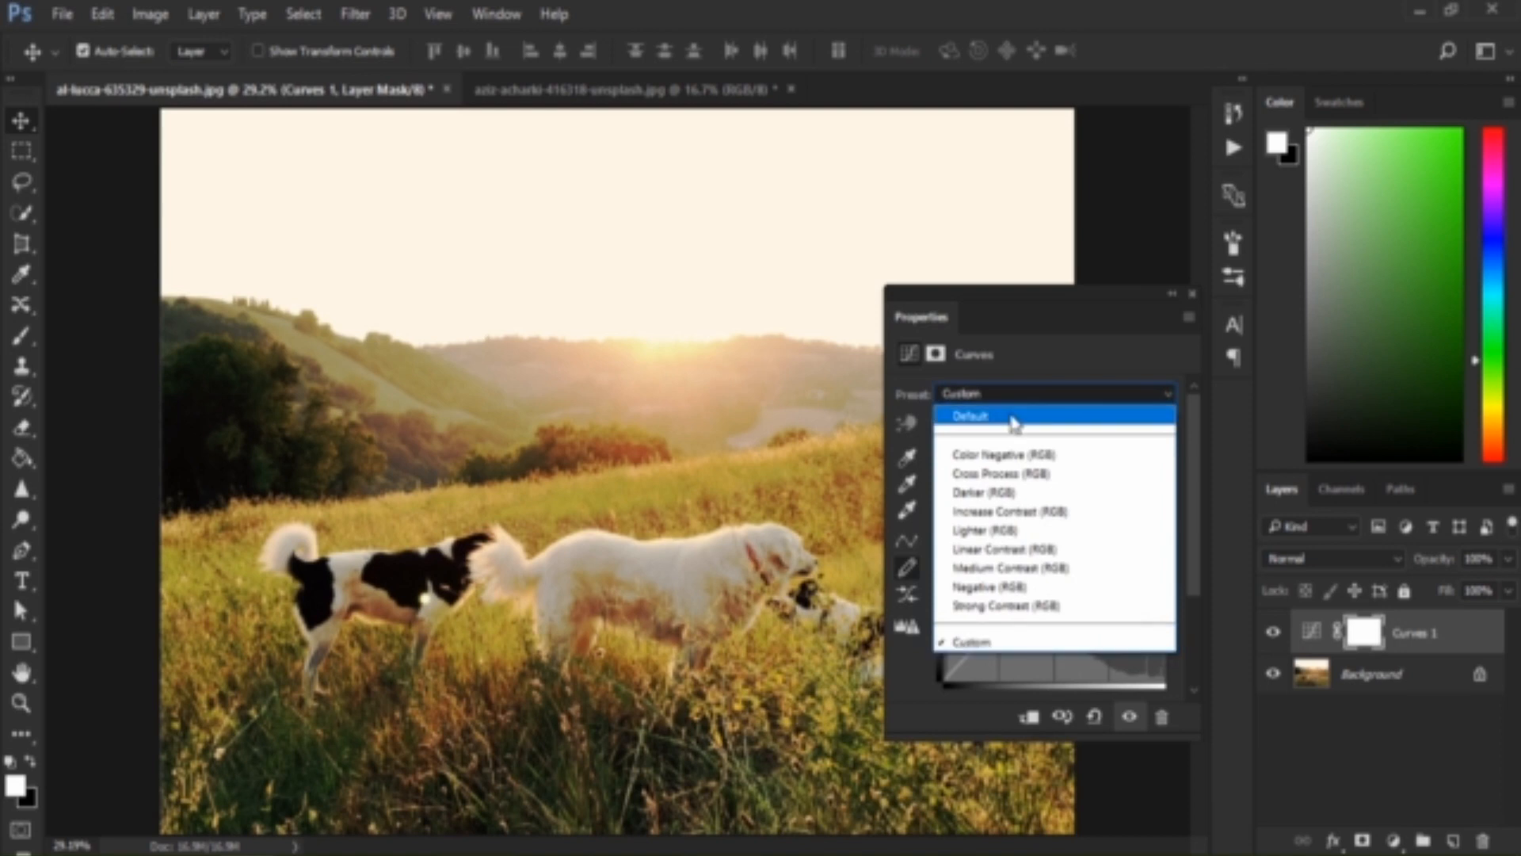
click(1010, 416)
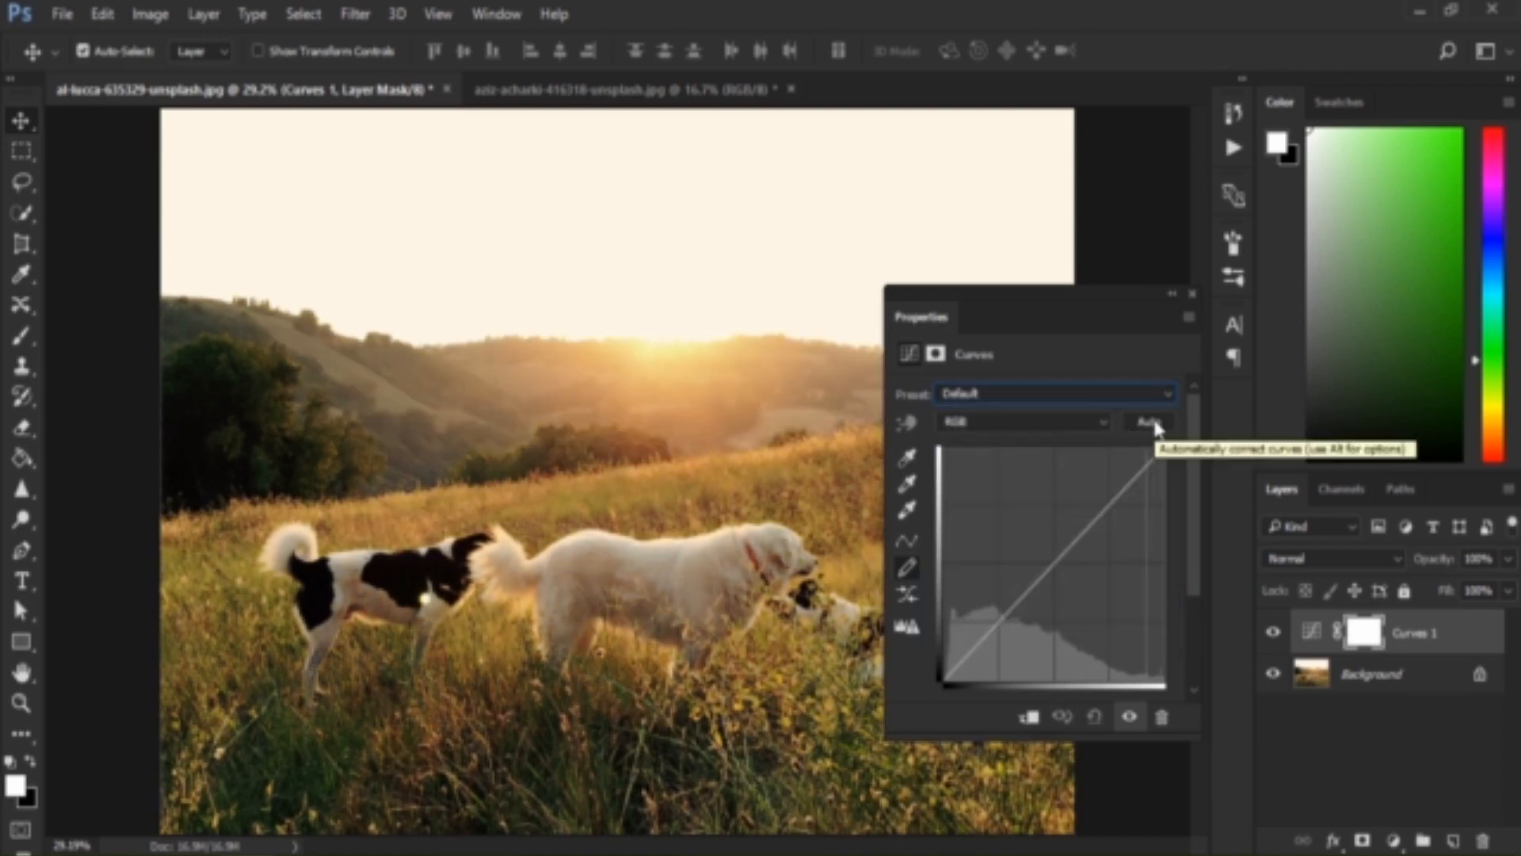
click(1153, 416)
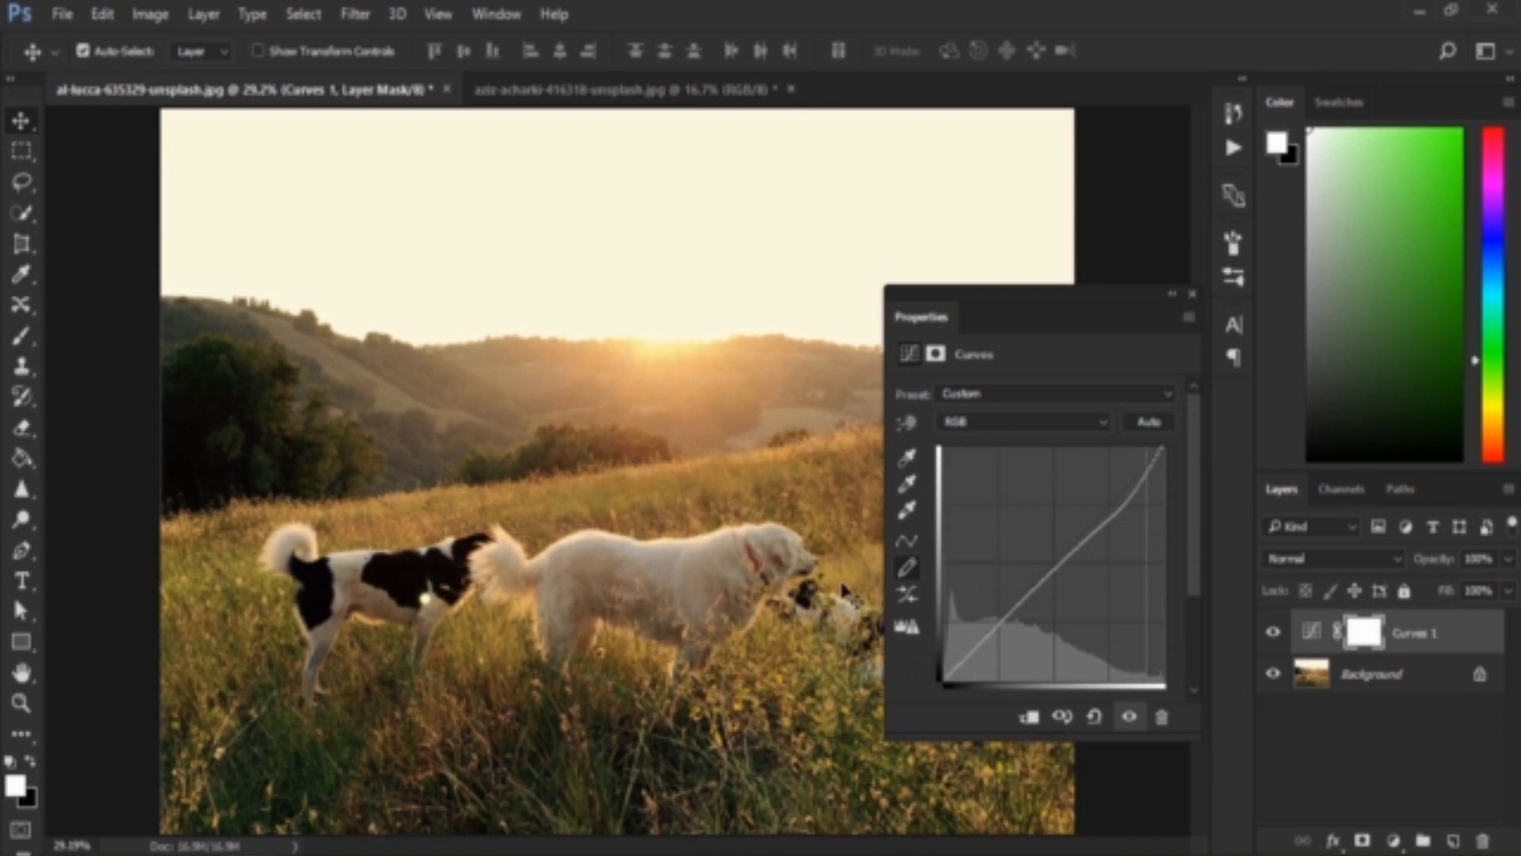
Step: Add a Levels adjustment layer above Curves 1 and move its properties away from the middle of the photo
click(1171, 296)
click(1392, 842)
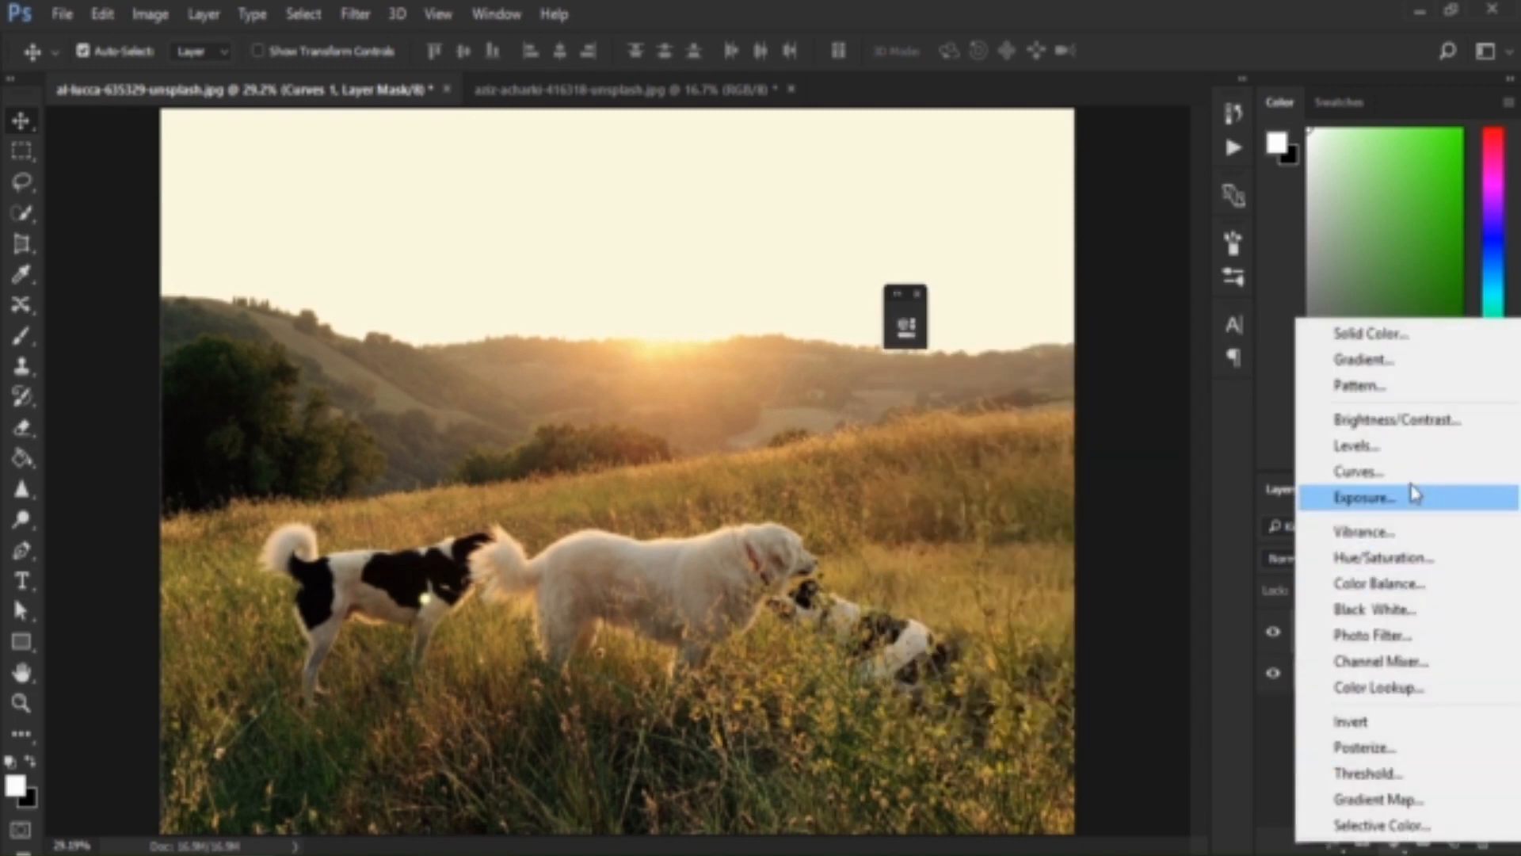
click(1368, 445)
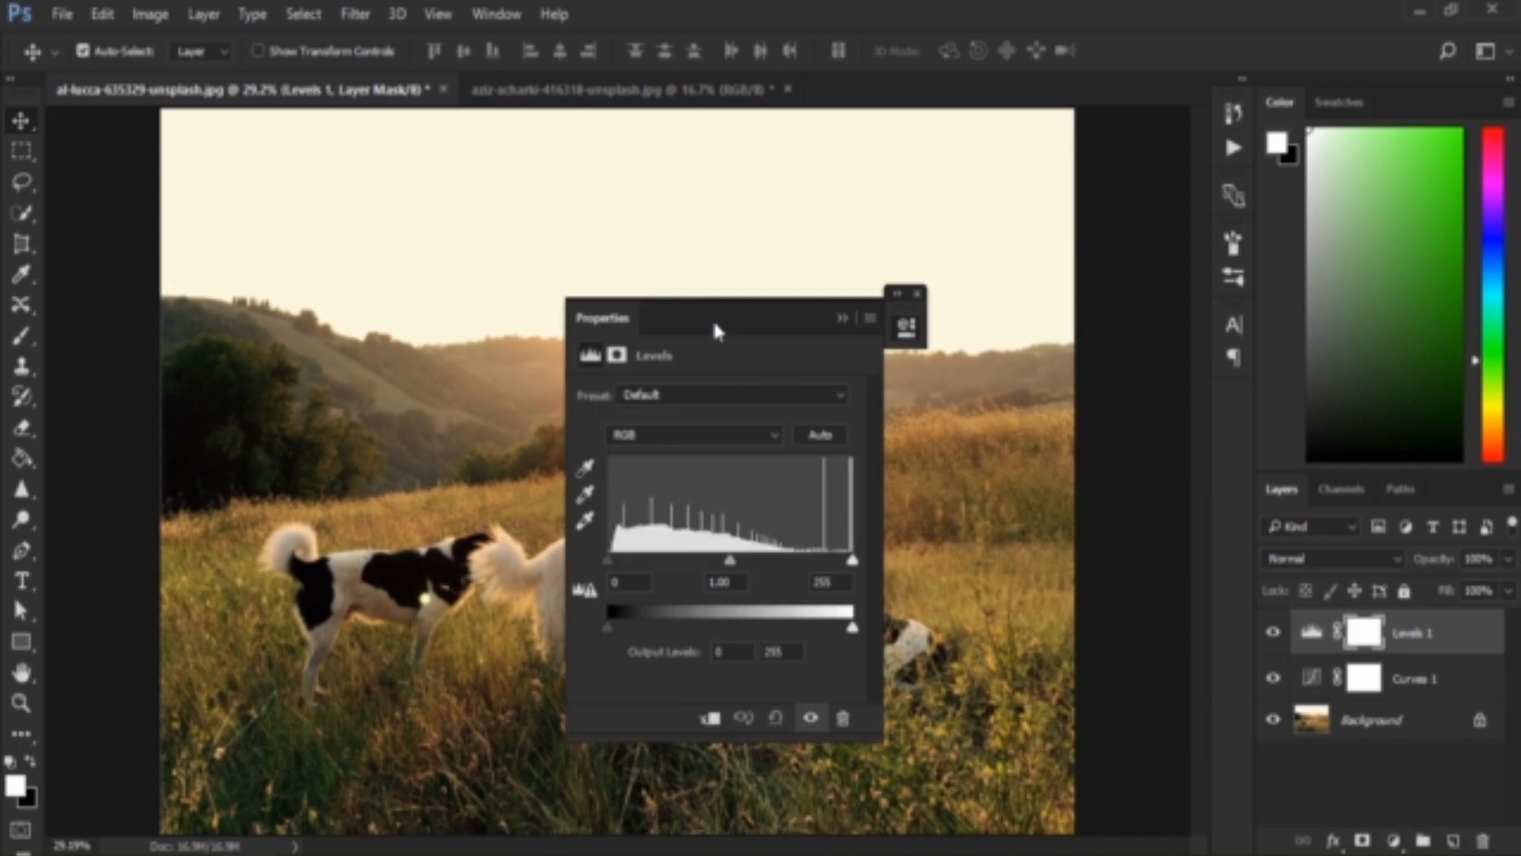
drag(711, 317, 1085, 376)
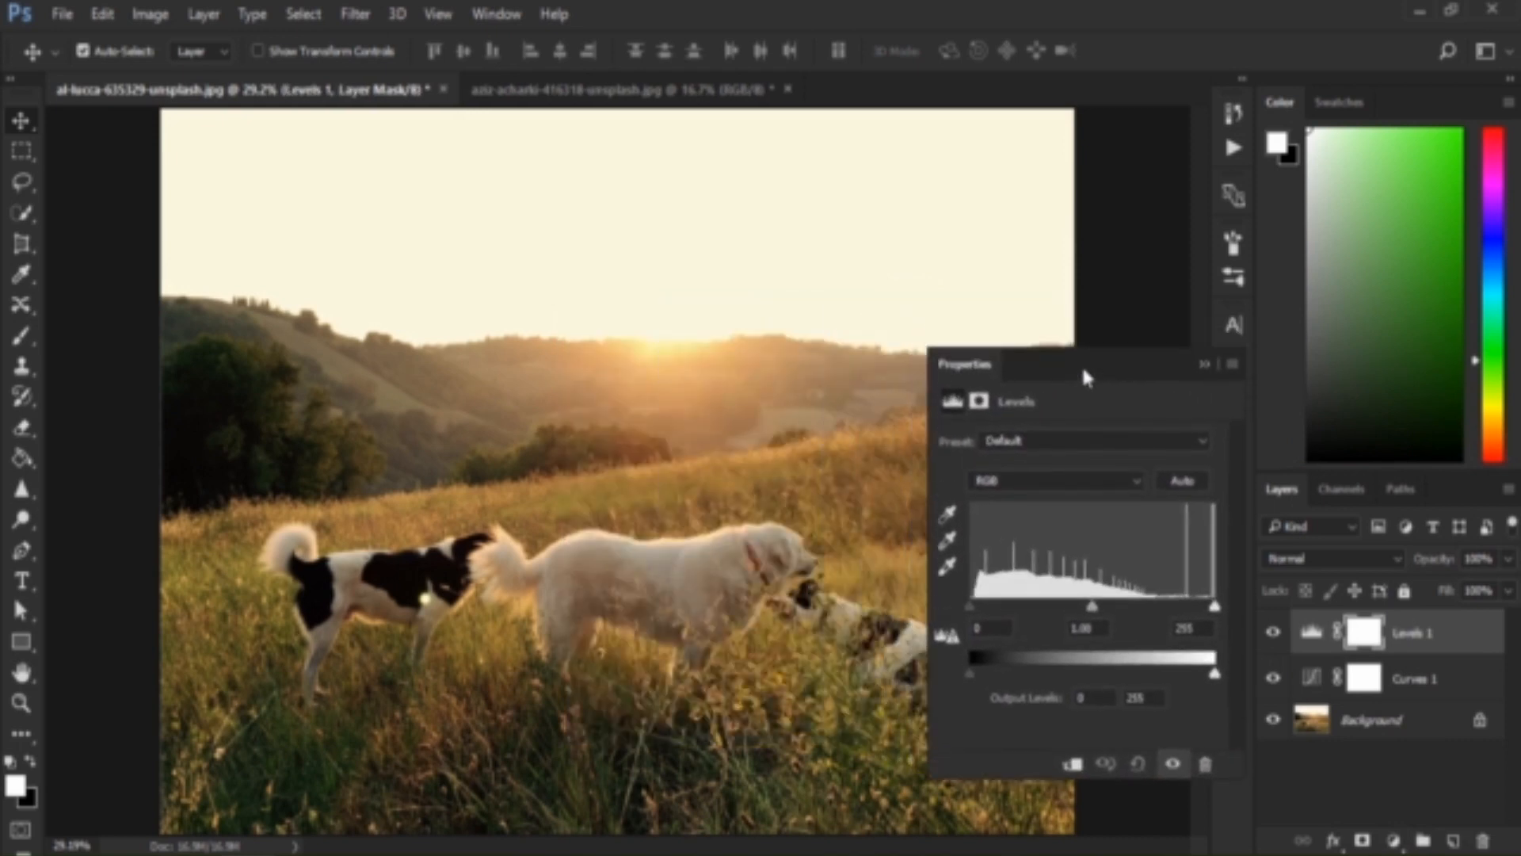
Step: Apply the Auto correction to the Levels adjustment and delete the Levels 1 layer
click(1182, 479)
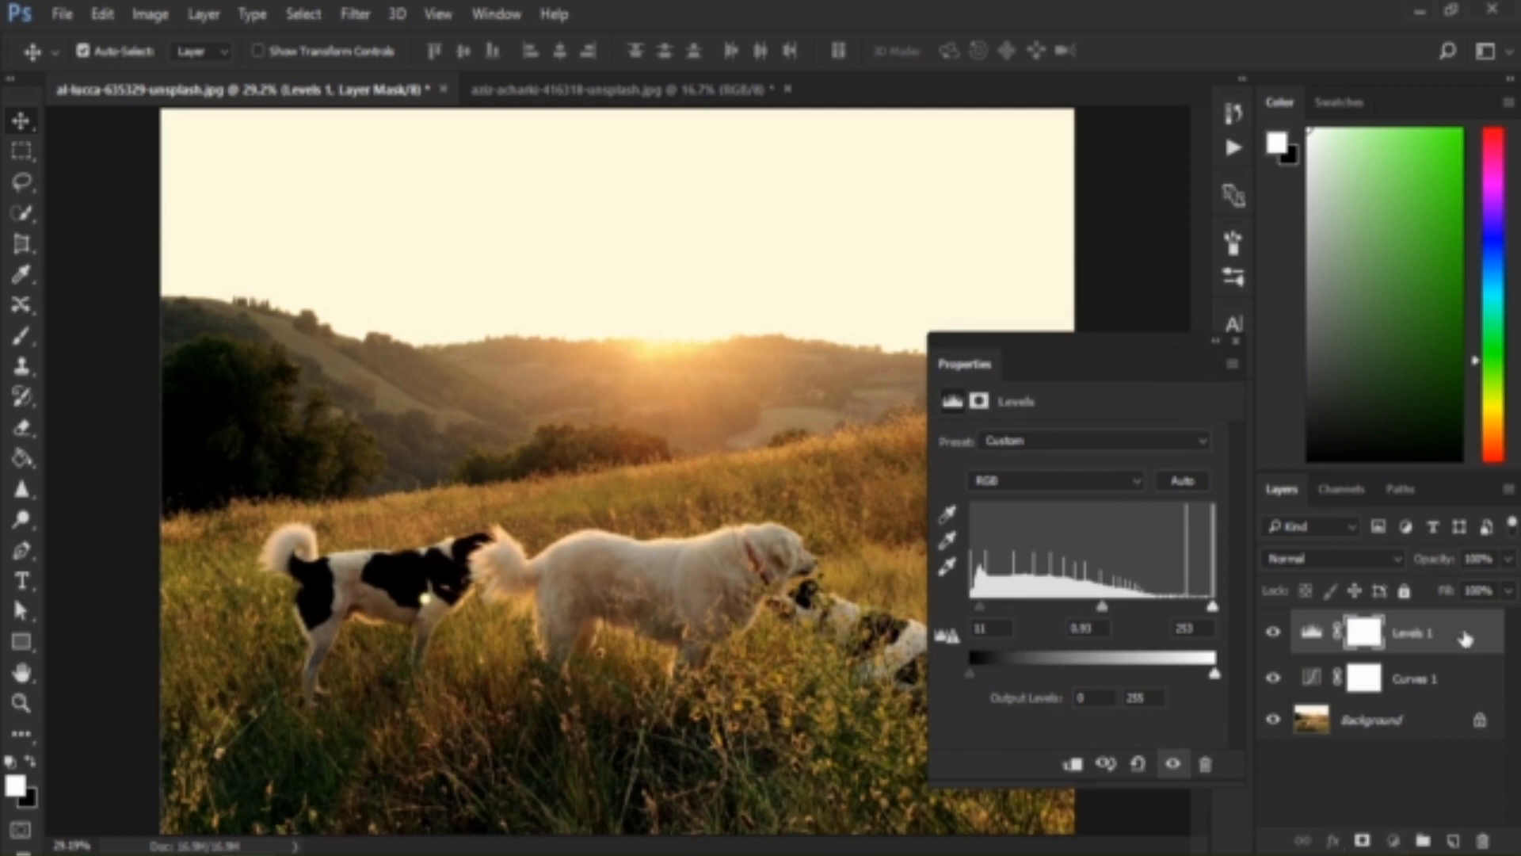
drag(1466, 639, 1483, 839)
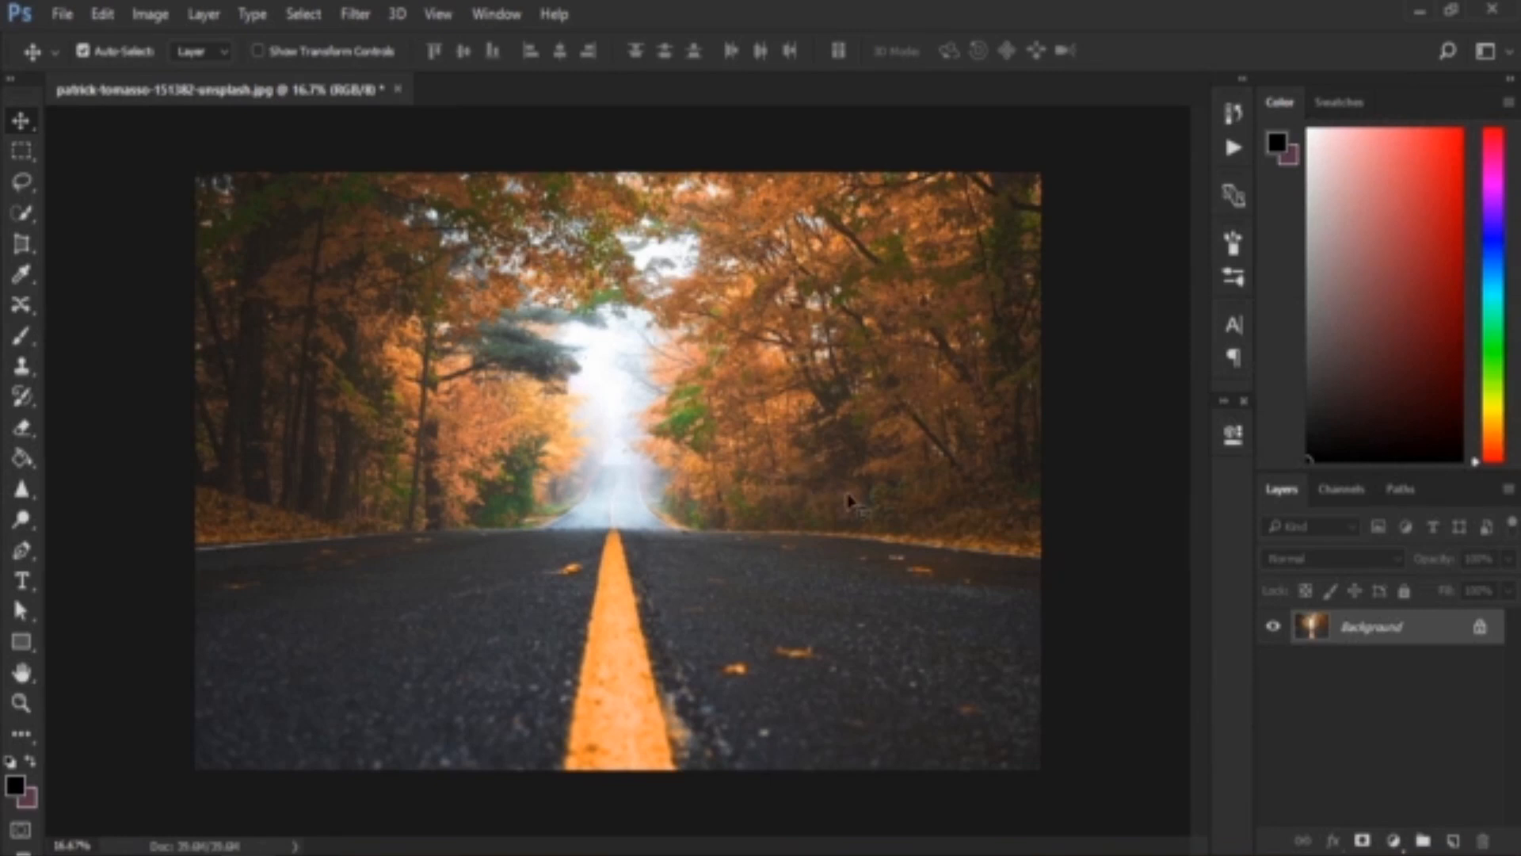
Step: Add a Curves adjustment layer to the autumn road photo and switch the curve to the Red channel
click(1393, 839)
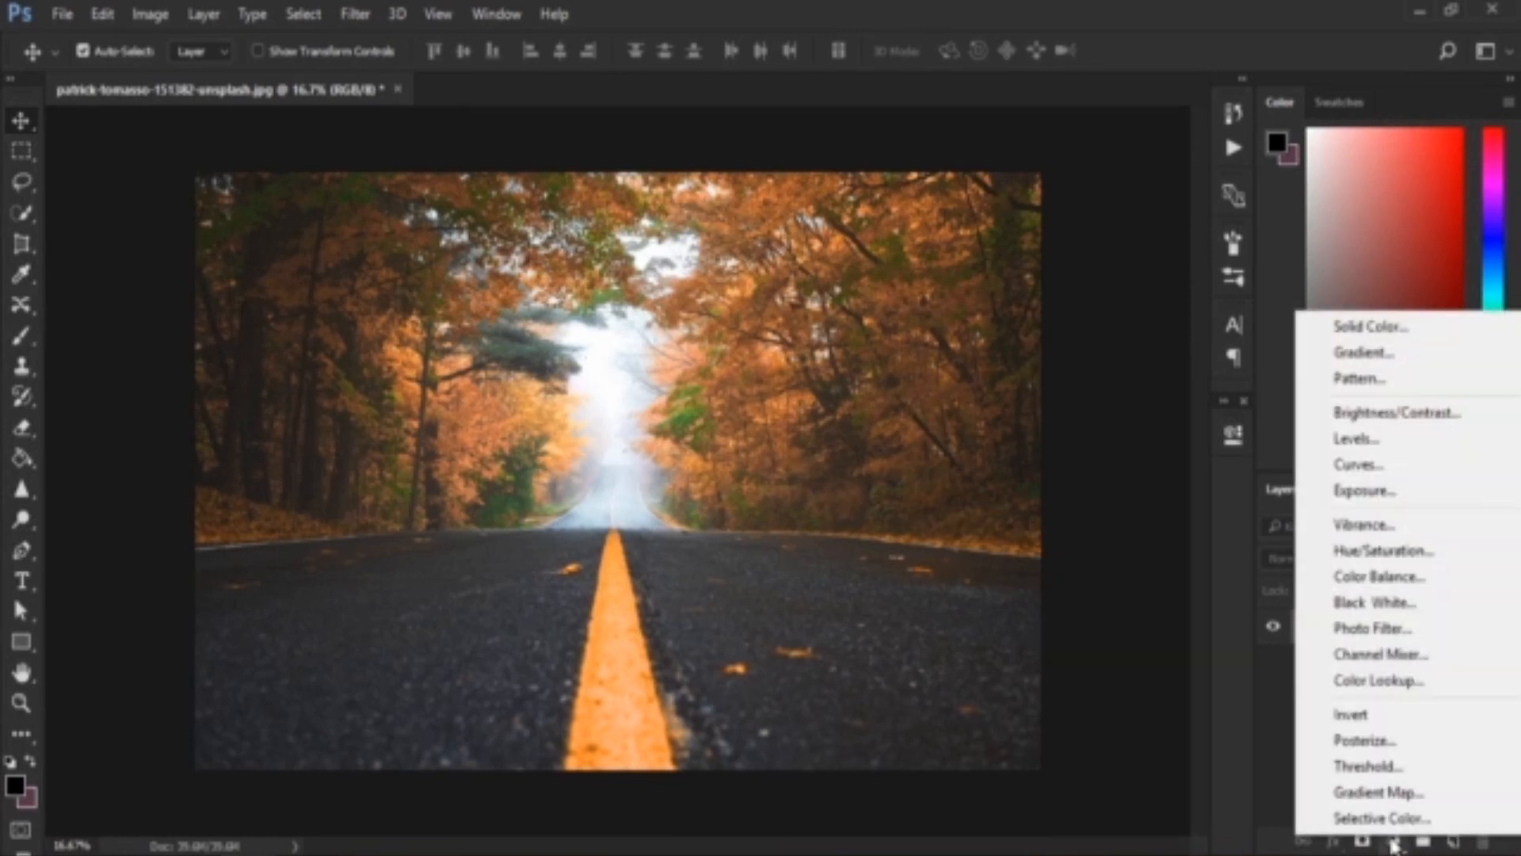
click(1399, 464)
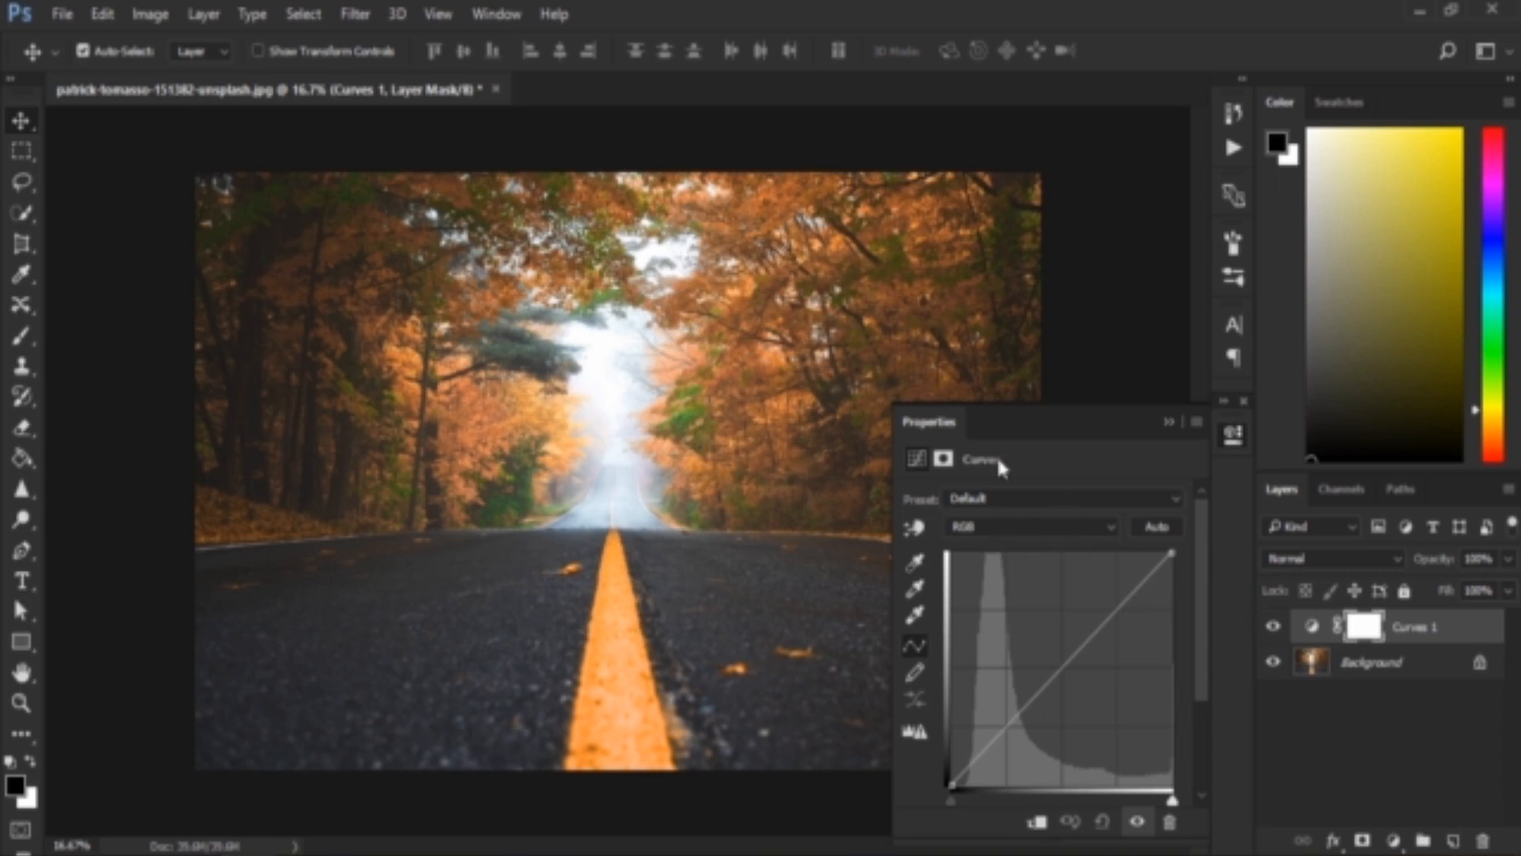
click(1028, 539)
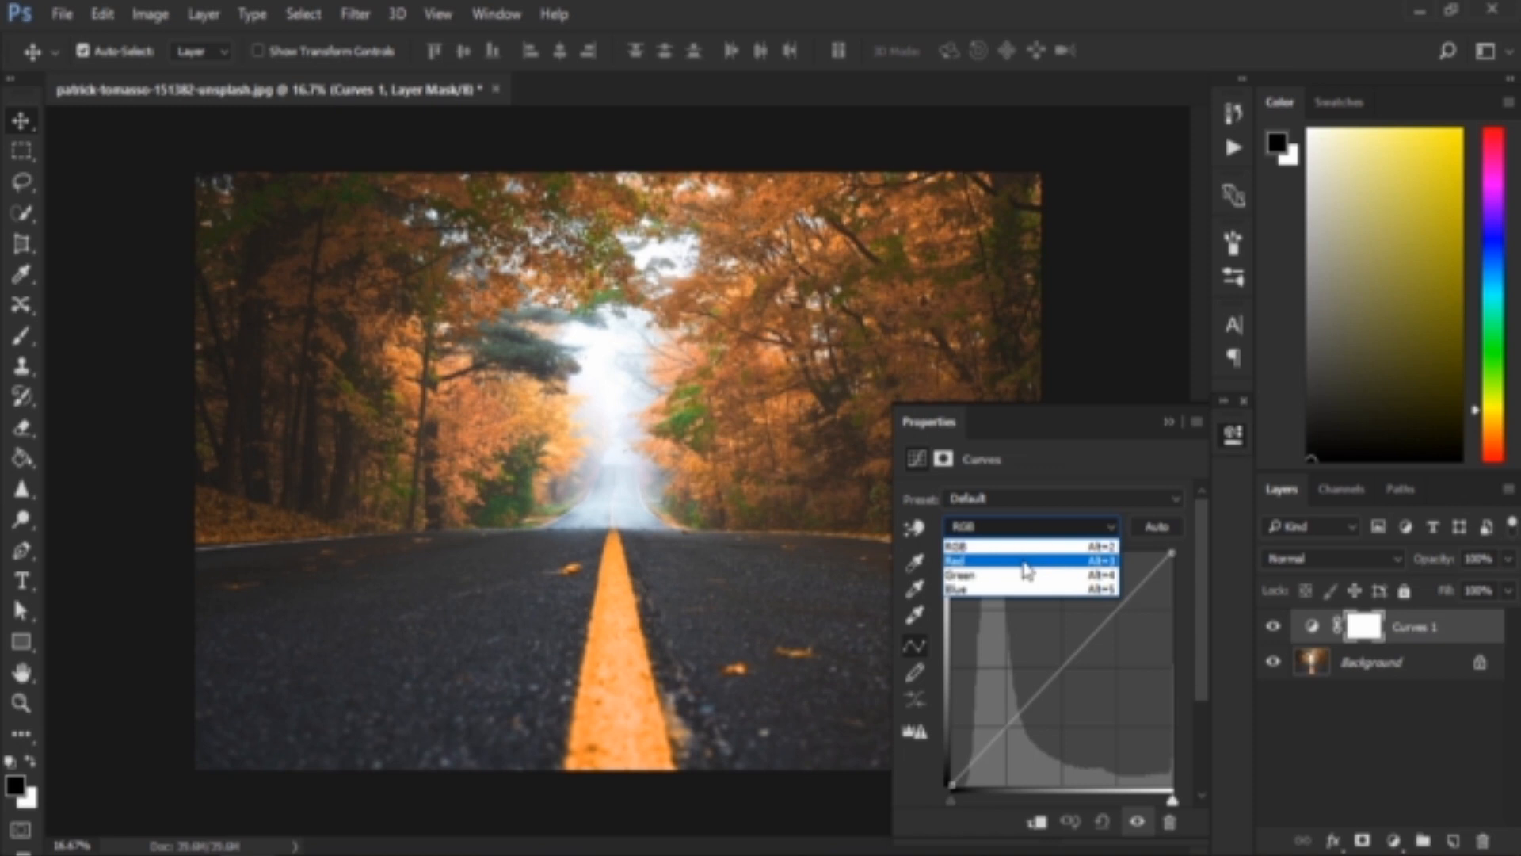
click(1027, 571)
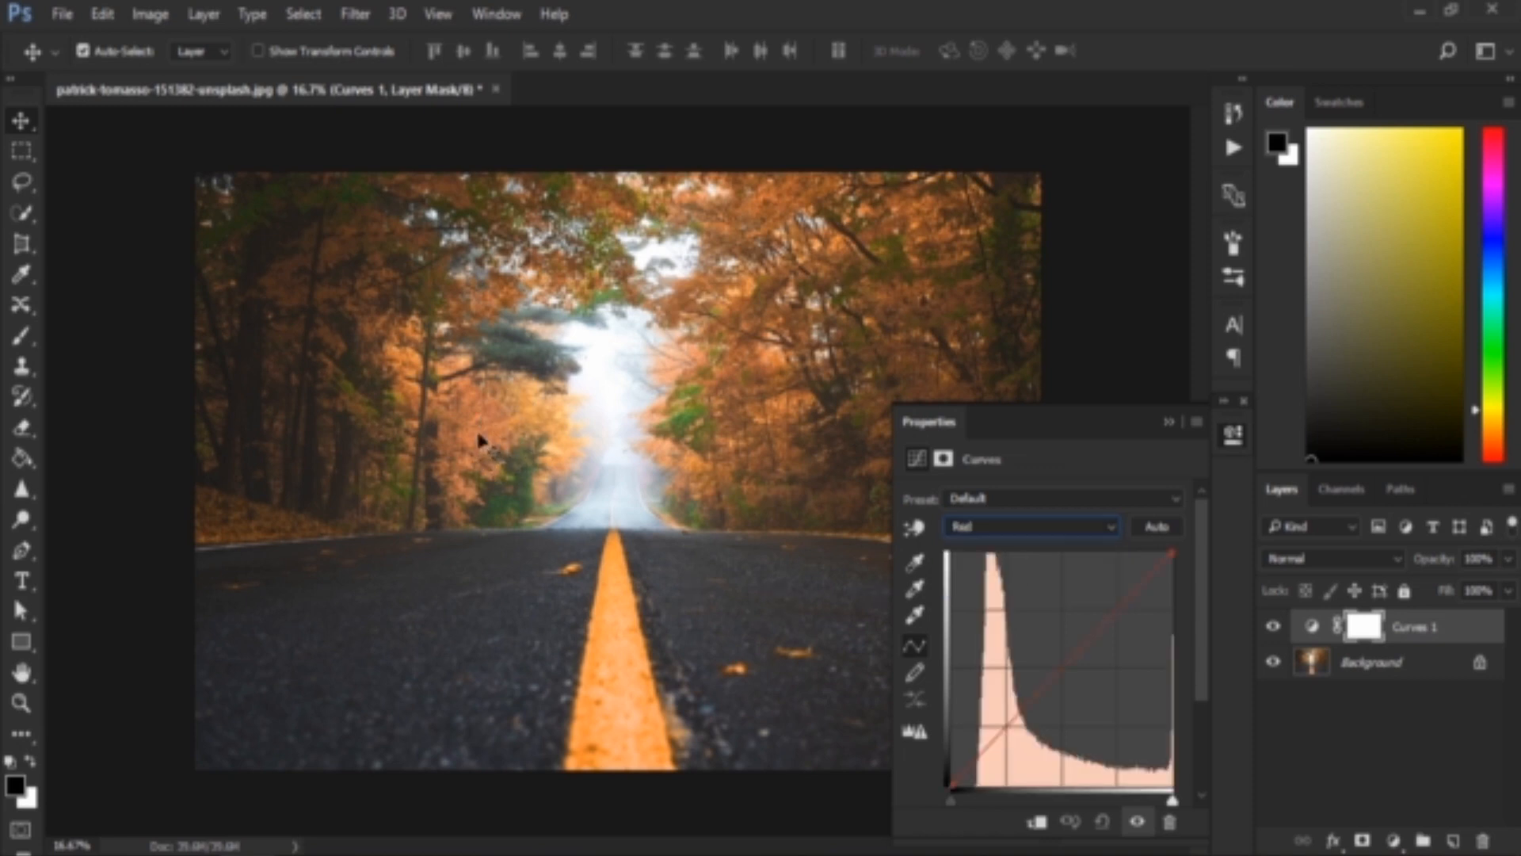
Step: Try lowering the reds in the orange foliage with the on-image adjustment tool, and undo the last curve change
click(913, 529)
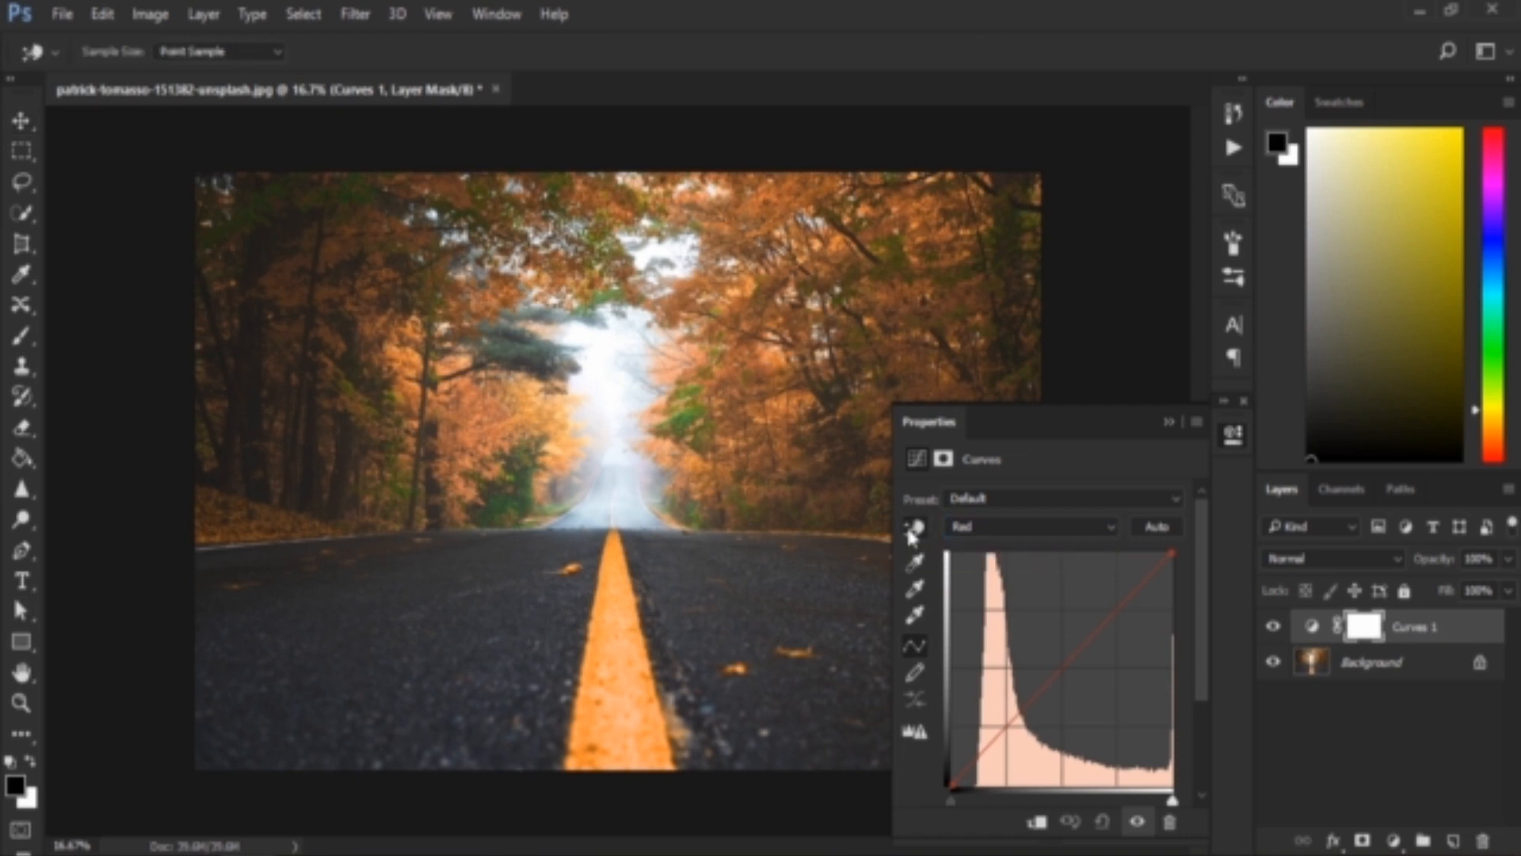
click(497, 400)
mouse_move(492, 423)
mouse_down()
mouse_move(496, 358)
mouse_move(503, 437)
mouse_up()
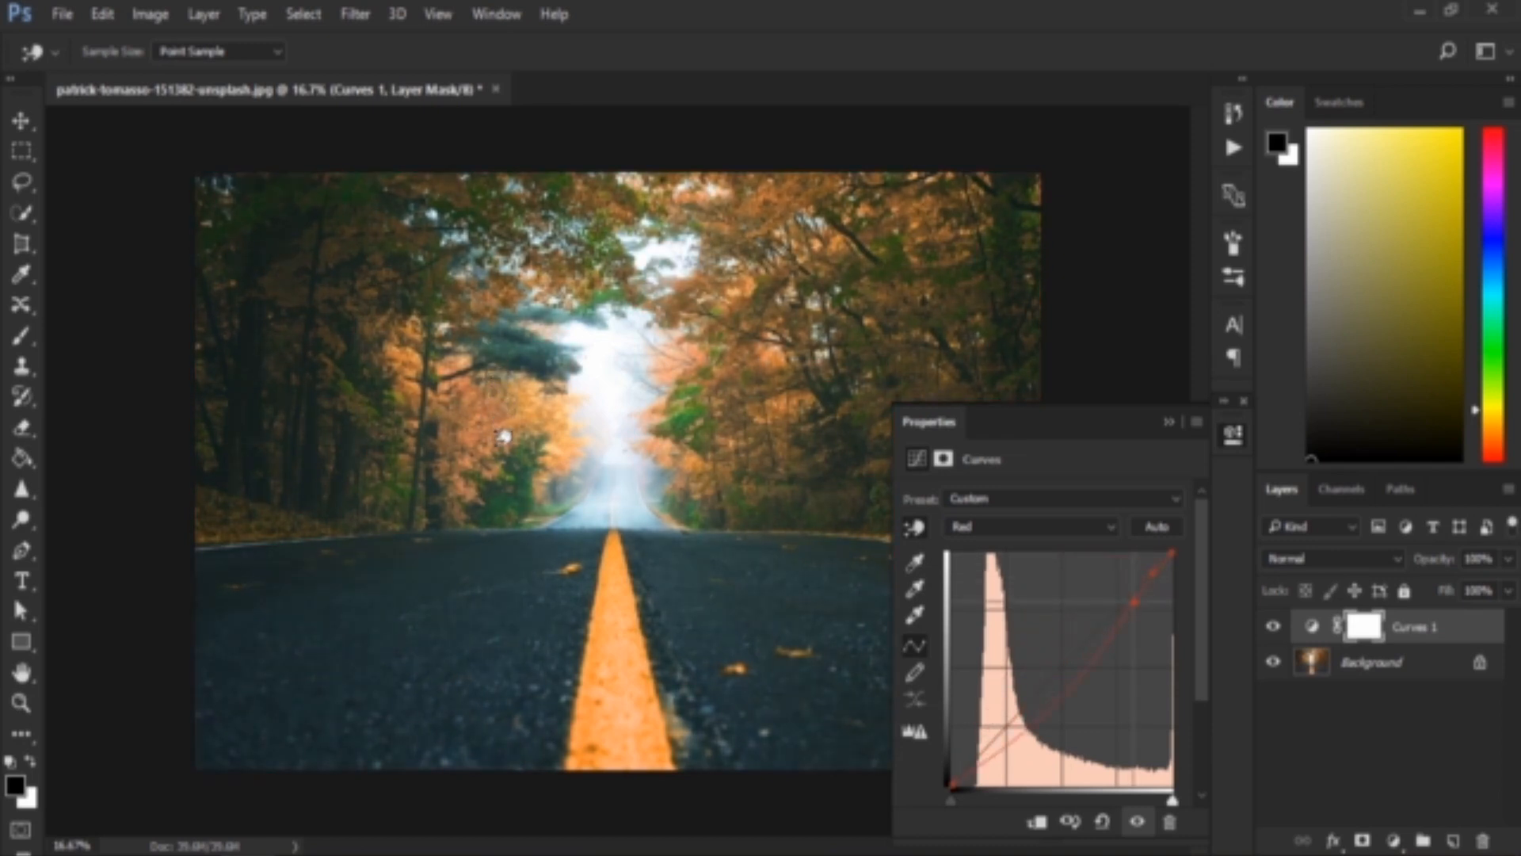
key(ctrl+z)
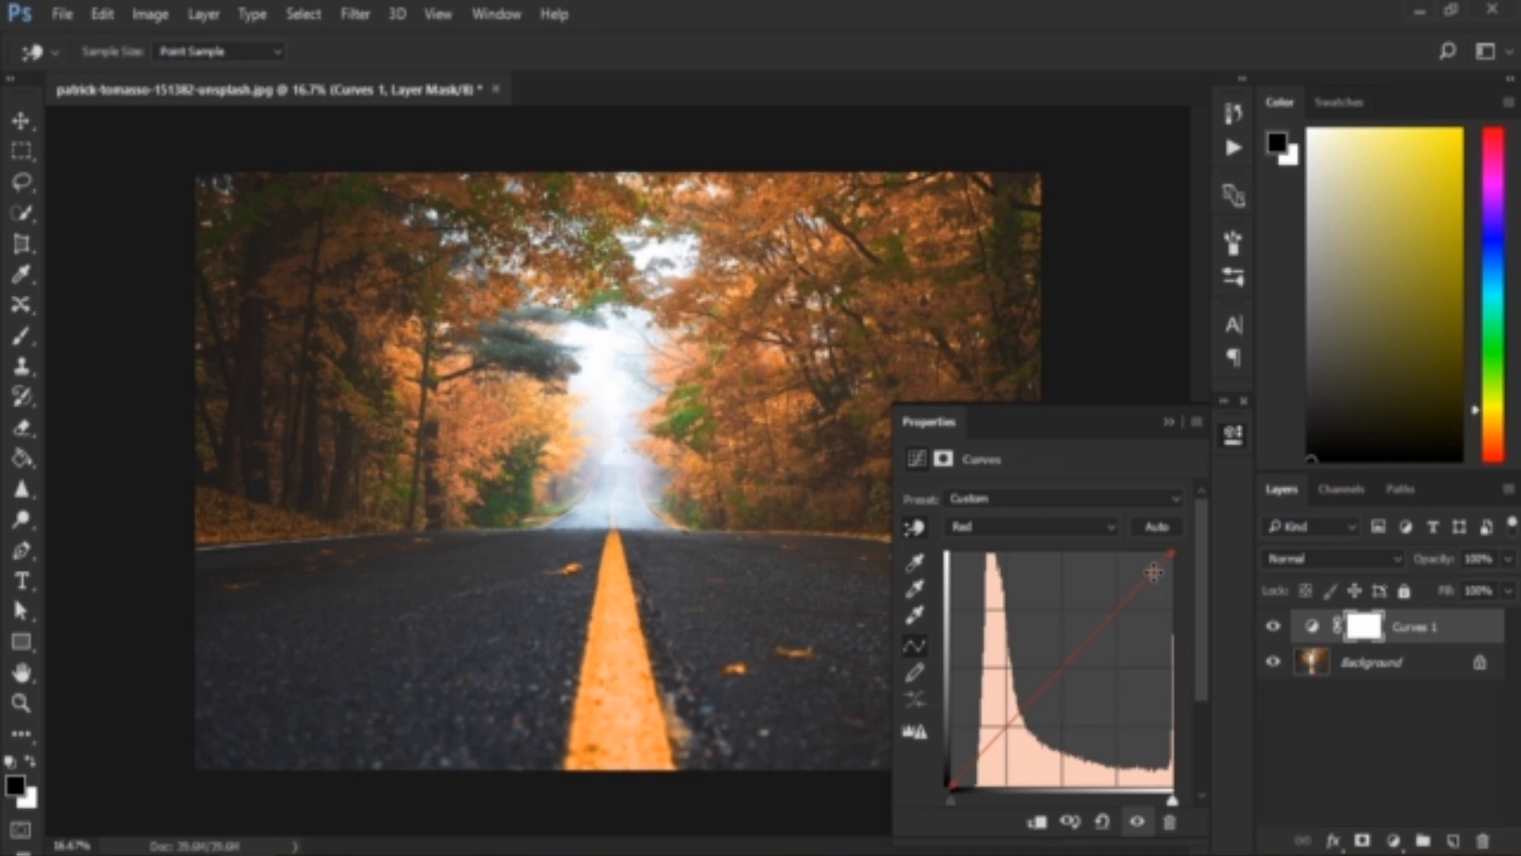
Step: Raise the highlights of the Red curve, lower its shadows by sampling the dark road on the image, and compare with the previous state
mouse_move(1153, 570)
mouse_down()
mouse_move(1132, 548)
mouse_move(1111, 554)
mouse_move(1166, 607)
mouse_move(1127, 568)
mouse_up()
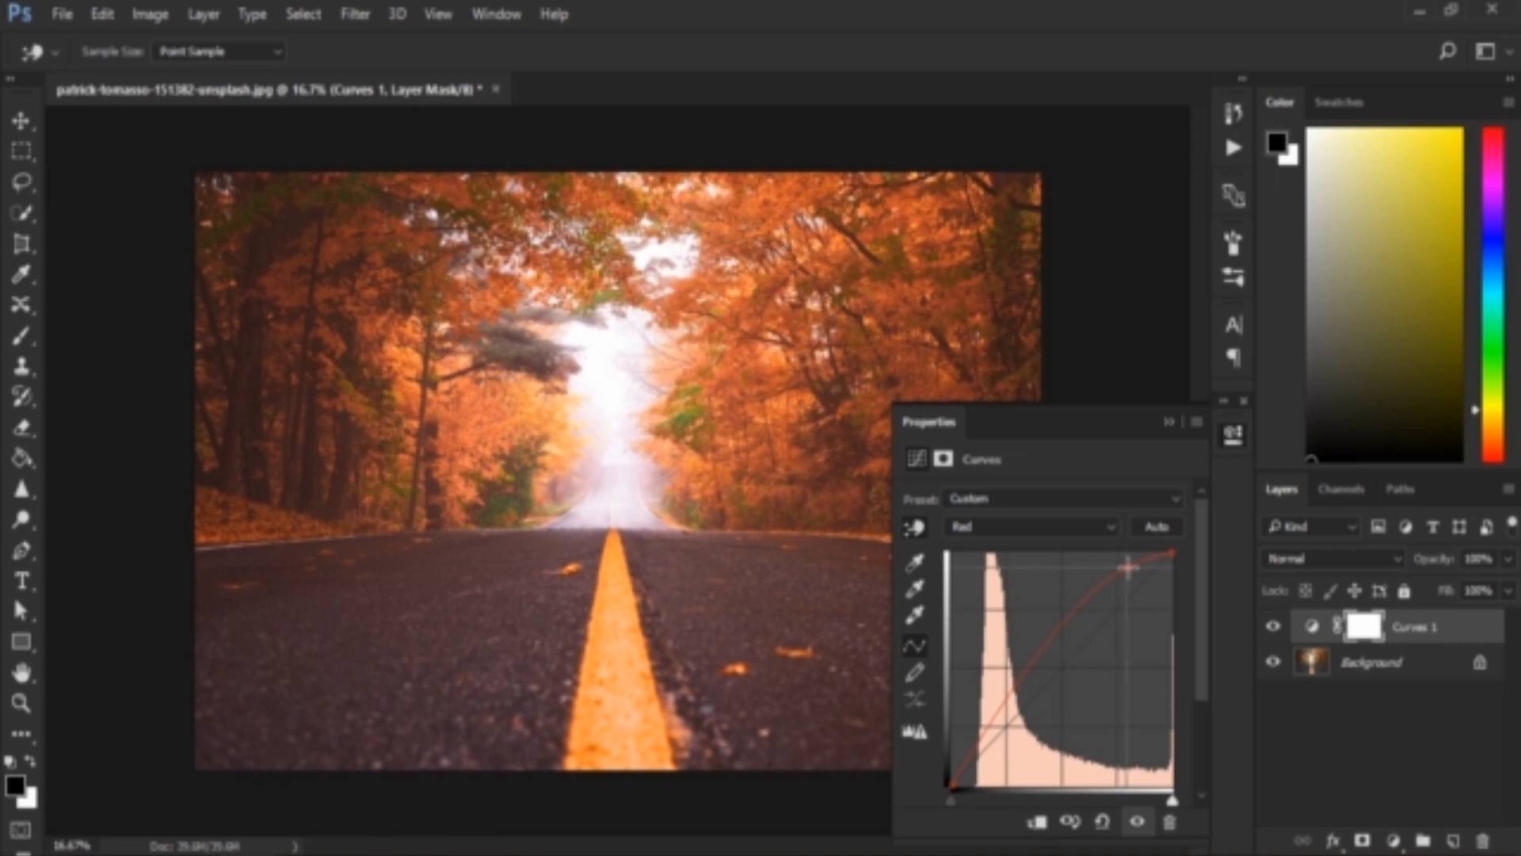
drag(1128, 568, 1123, 564)
drag(345, 624, 340, 657)
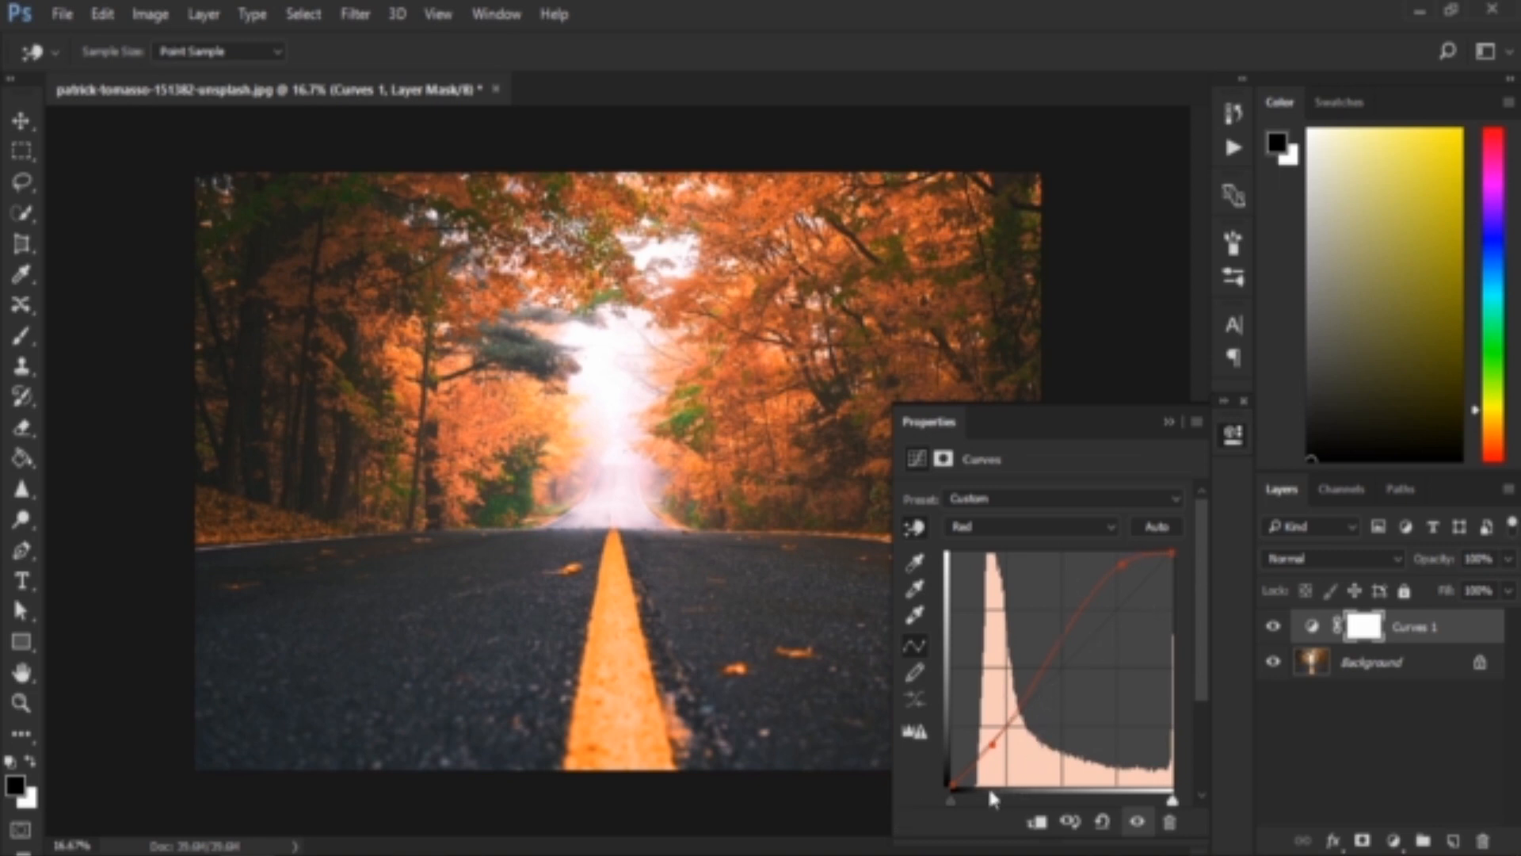
click(1073, 827)
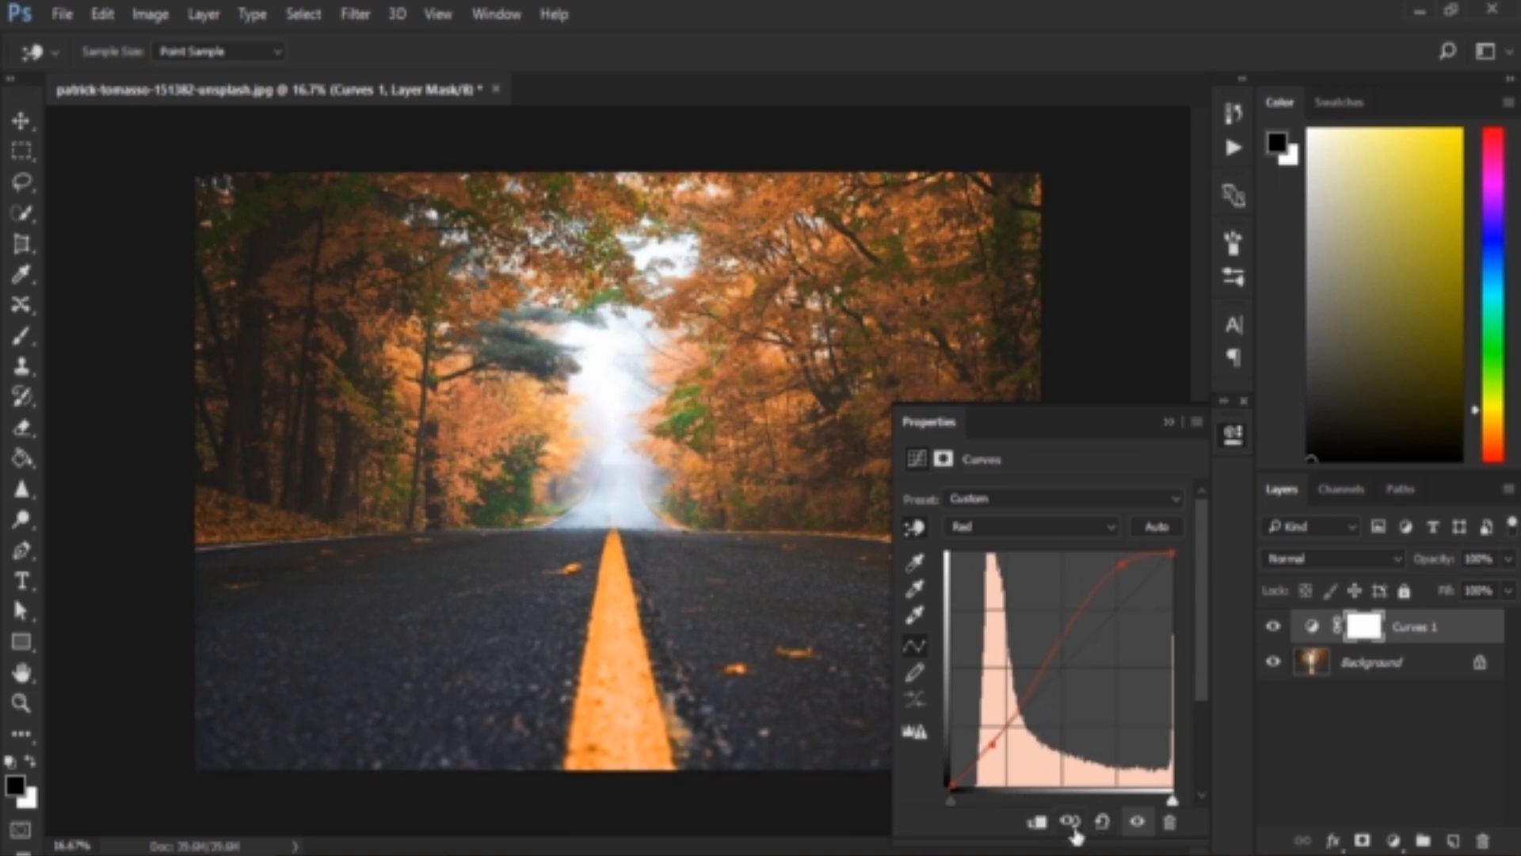
click(1071, 826)
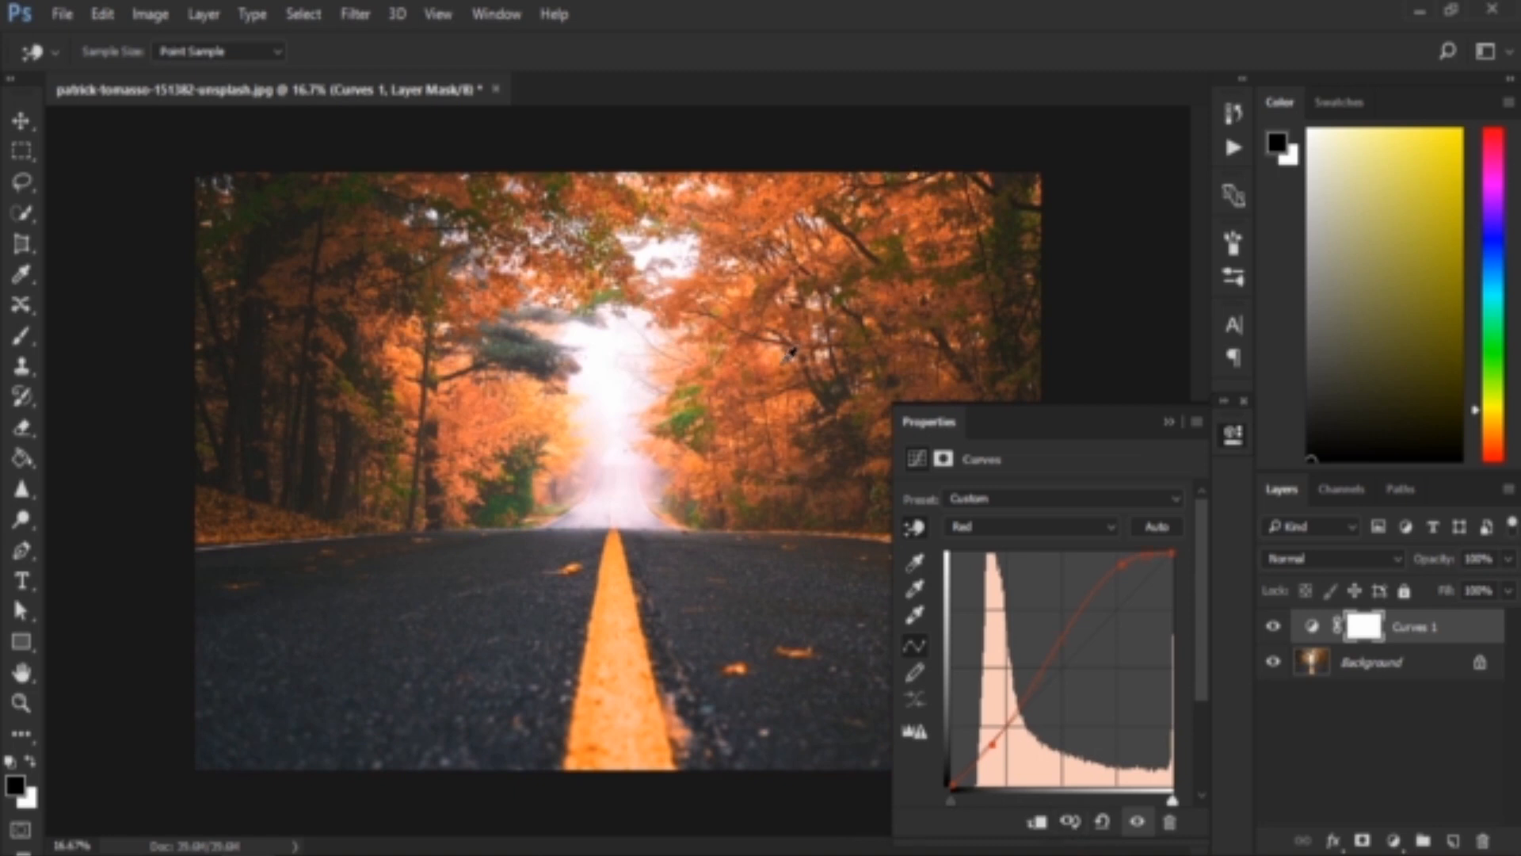
click(1069, 822)
click(1069, 822)
Step: Switch to the Green channel, pull the curve's midtones below the diagonal, and compare with the previous state
click(1019, 521)
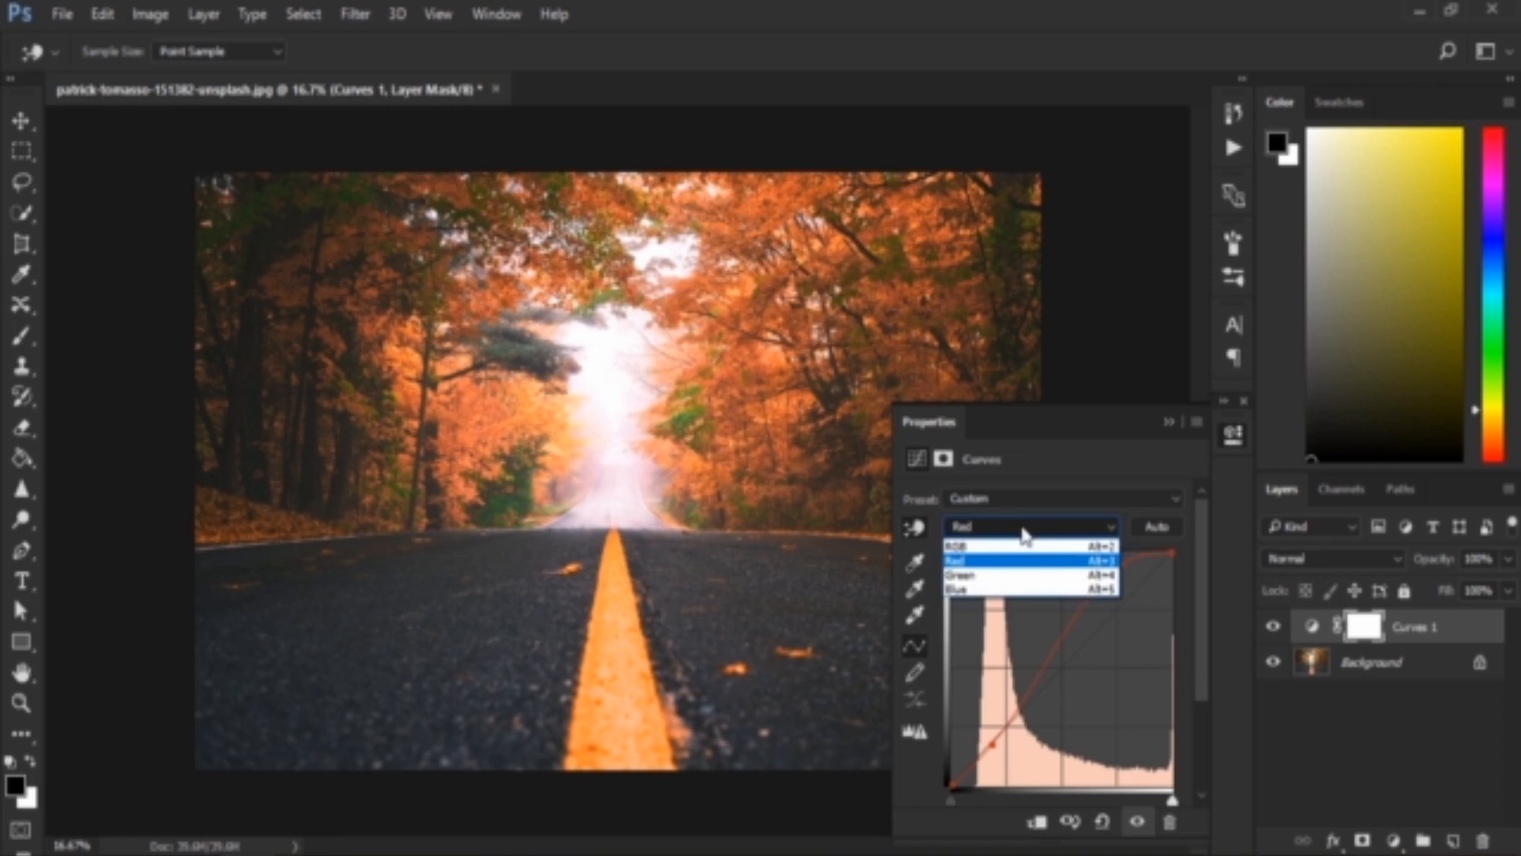
click(1011, 576)
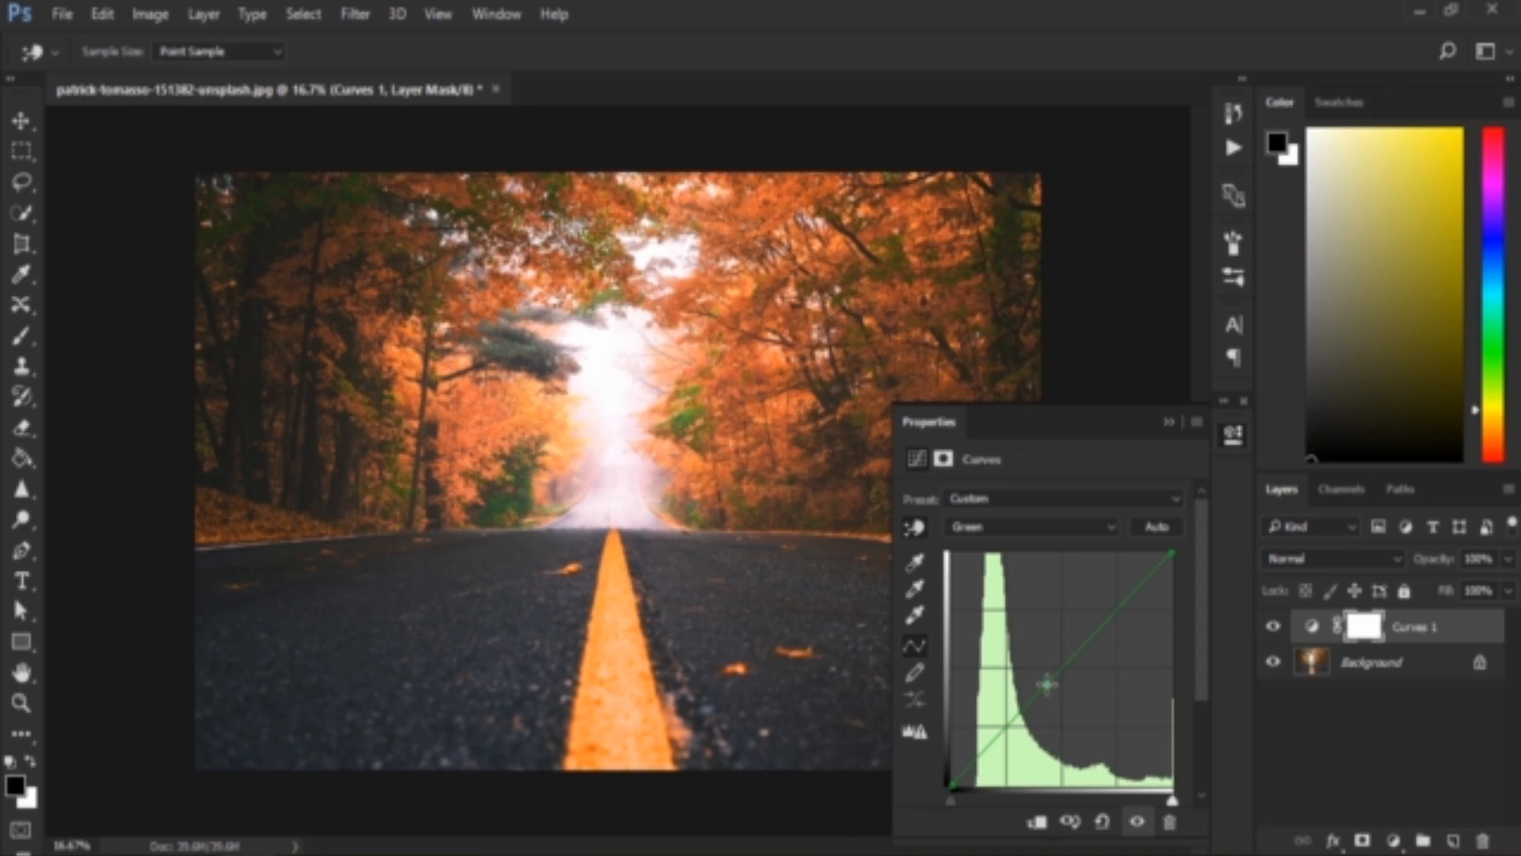
mouse_move(1048, 683)
mouse_down()
mouse_move(1075, 713)
mouse_move(1027, 634)
mouse_move(1069, 686)
mouse_up()
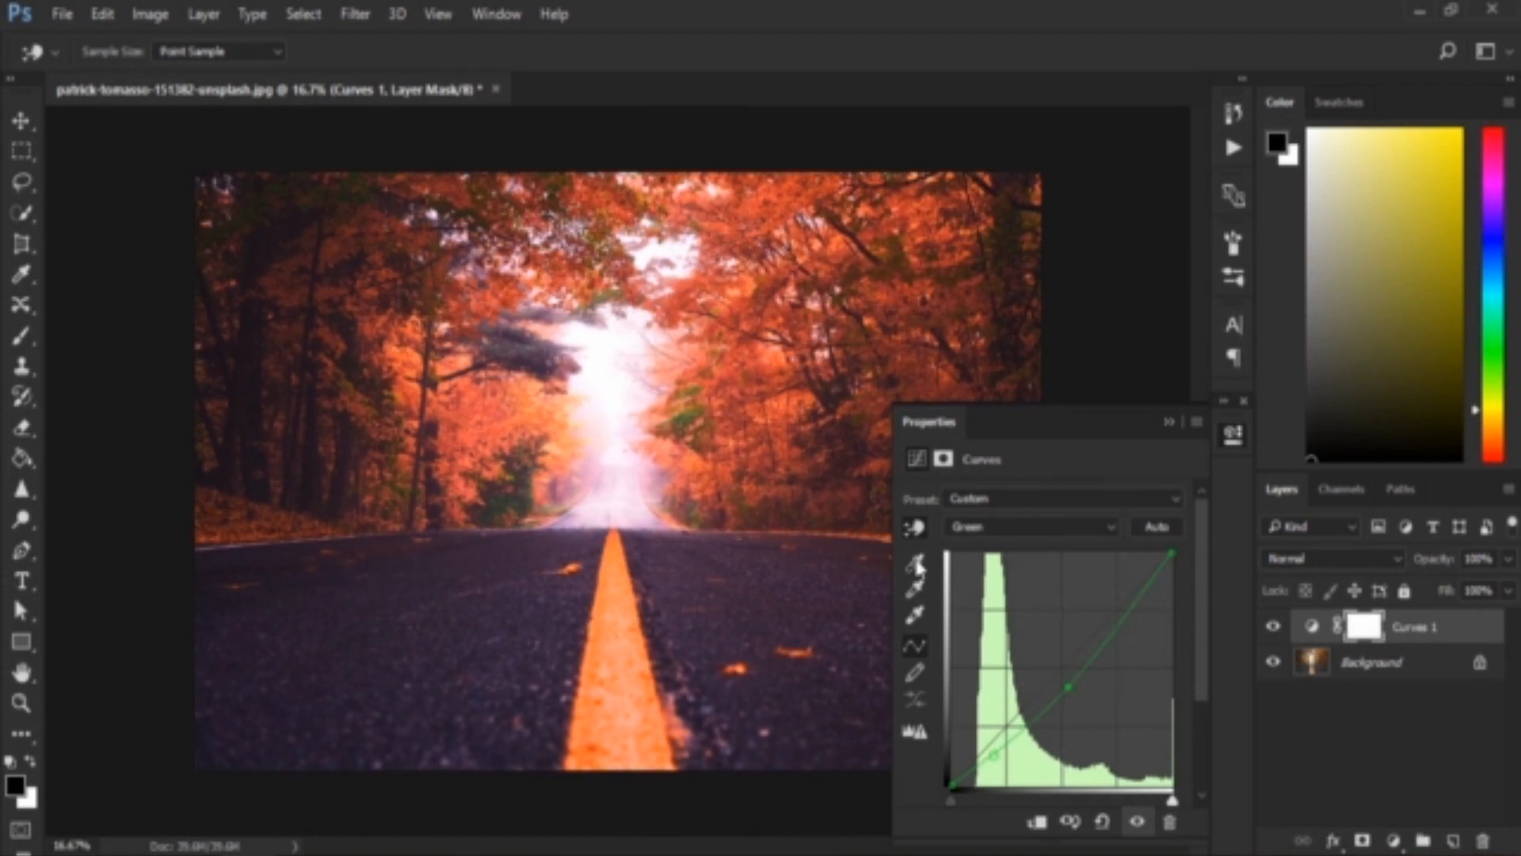
click(1070, 824)
click(1071, 826)
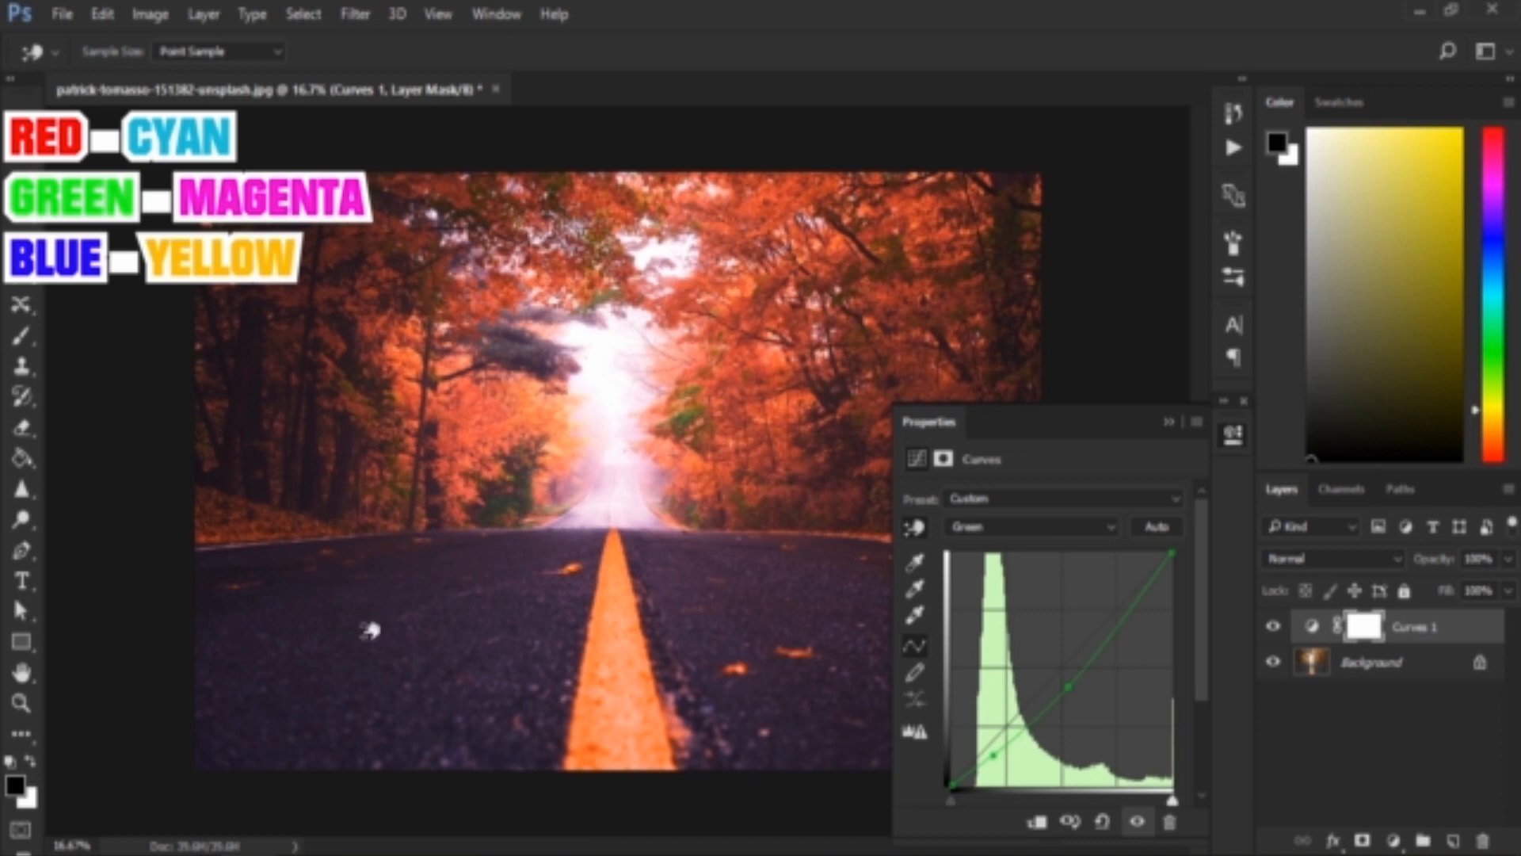
Step: Raise the Green curve's shadows by adjusting the dark road directly on the image, and compare before and after
drag(368, 627, 380, 601)
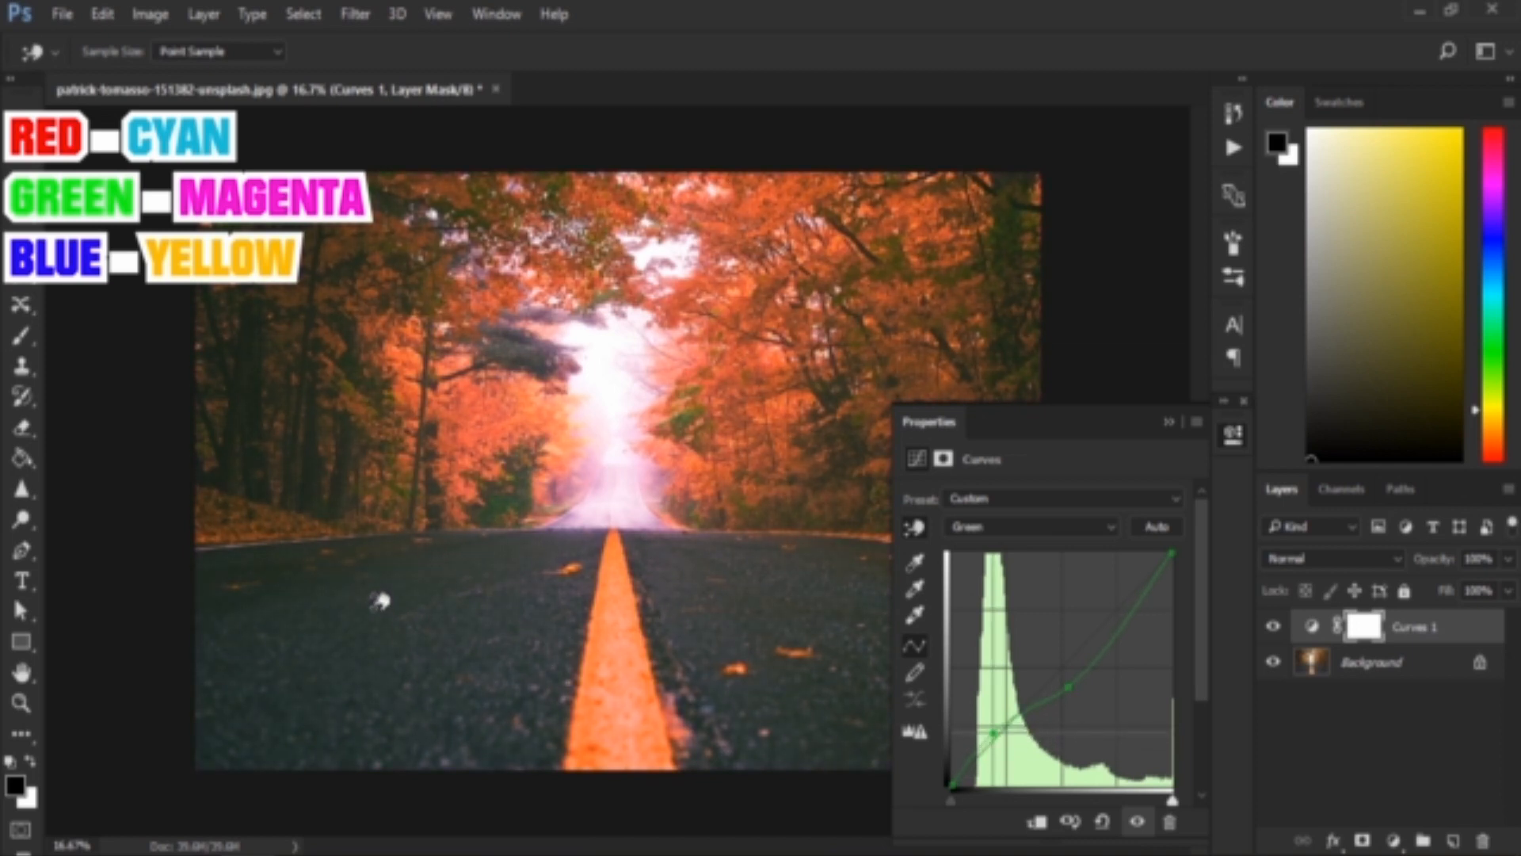
click(1076, 825)
click(1076, 826)
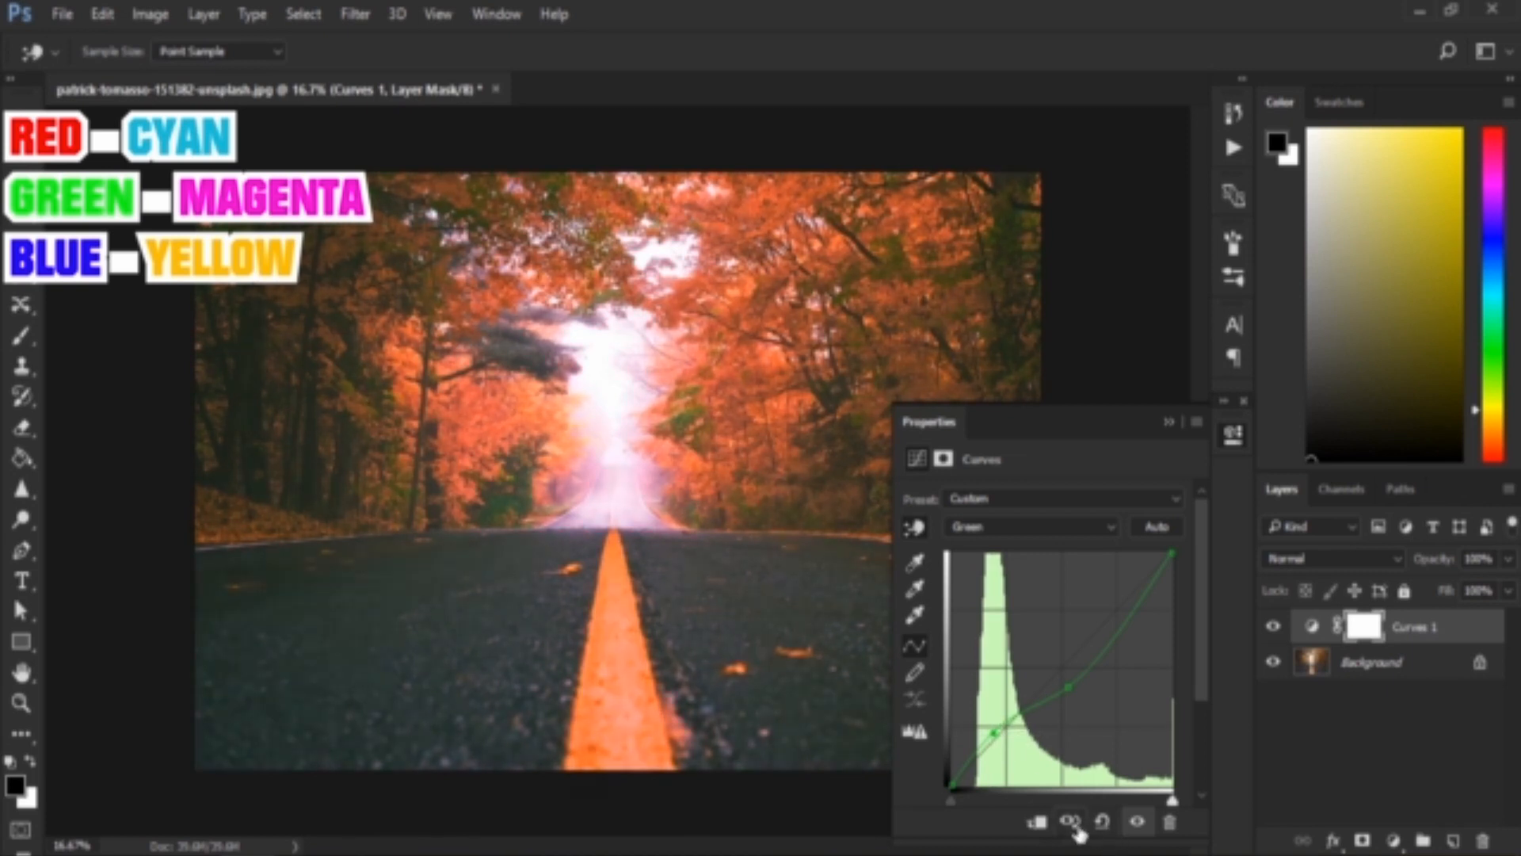
click(1076, 825)
click(1076, 826)
click(1074, 824)
Step: Move the Green curve's midtone point back up to the diagonal and compare the photo with its previous state
drag(1067, 687, 1058, 671)
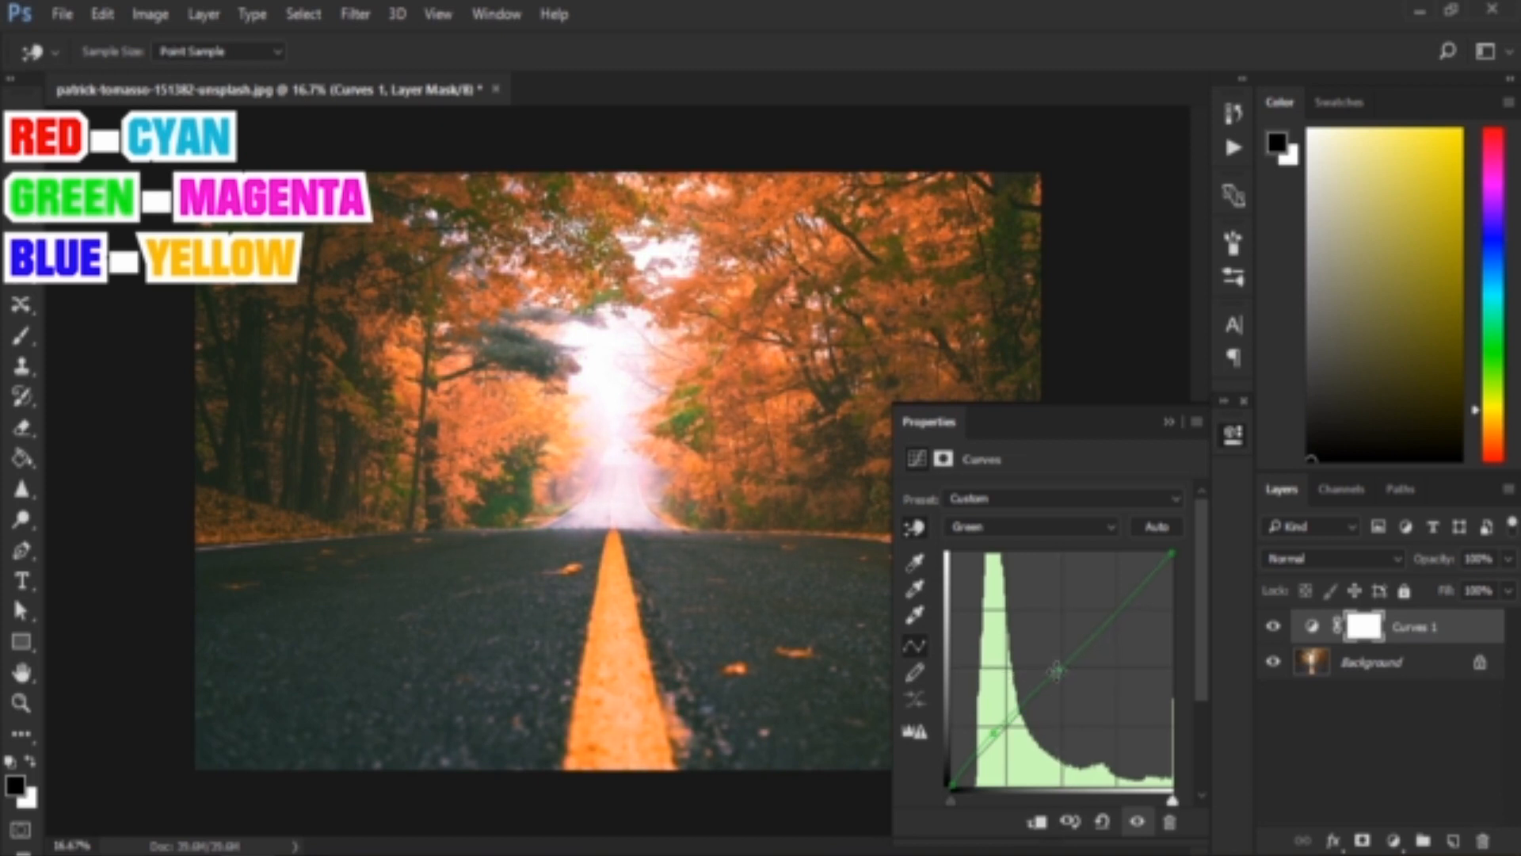
click(1068, 822)
click(1069, 823)
click(1068, 823)
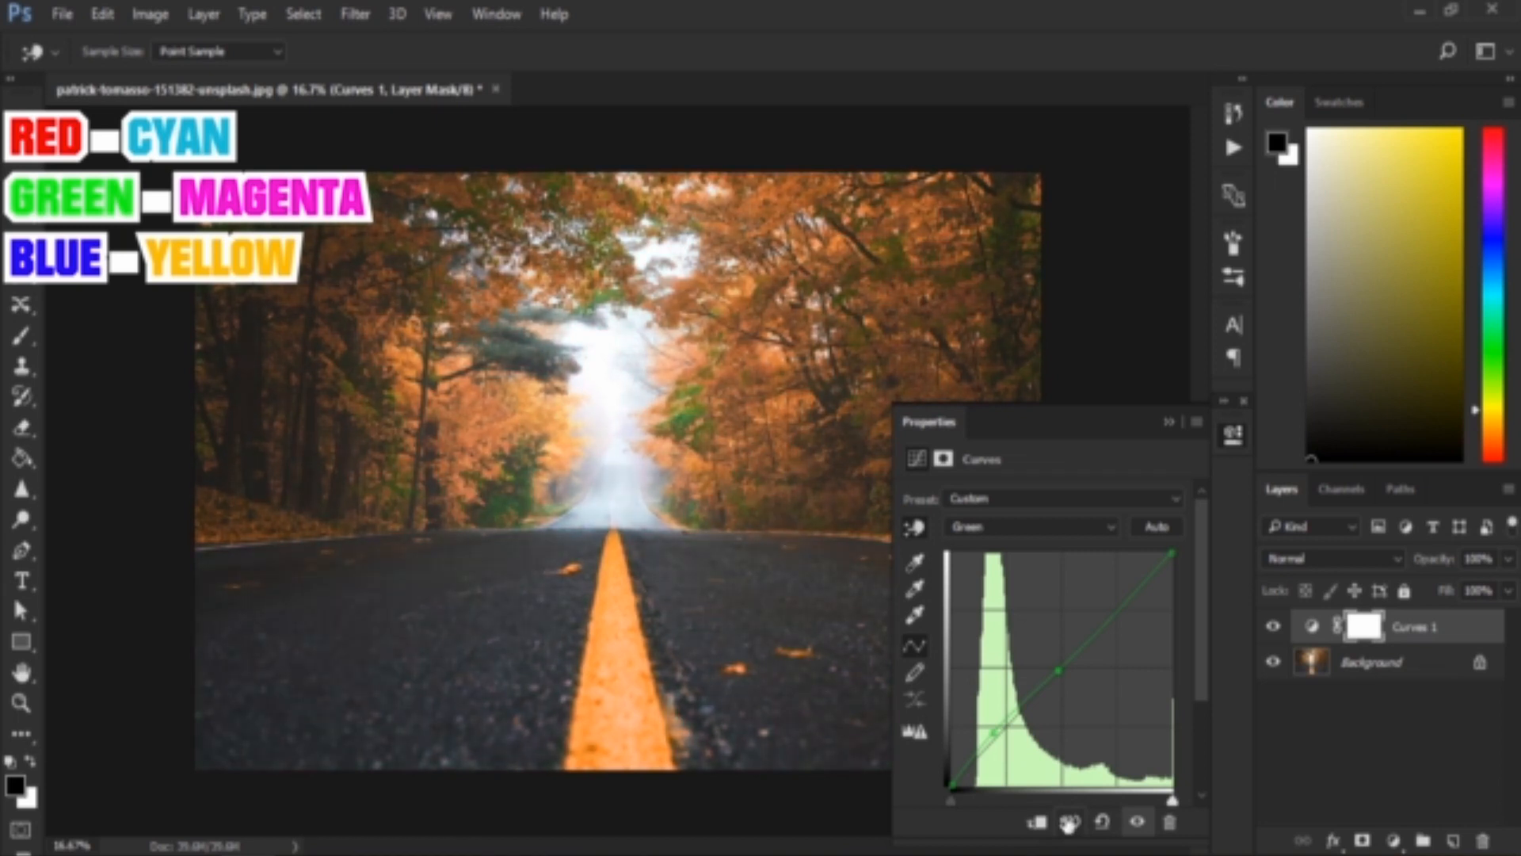
click(1069, 822)
click(1069, 823)
click(1069, 822)
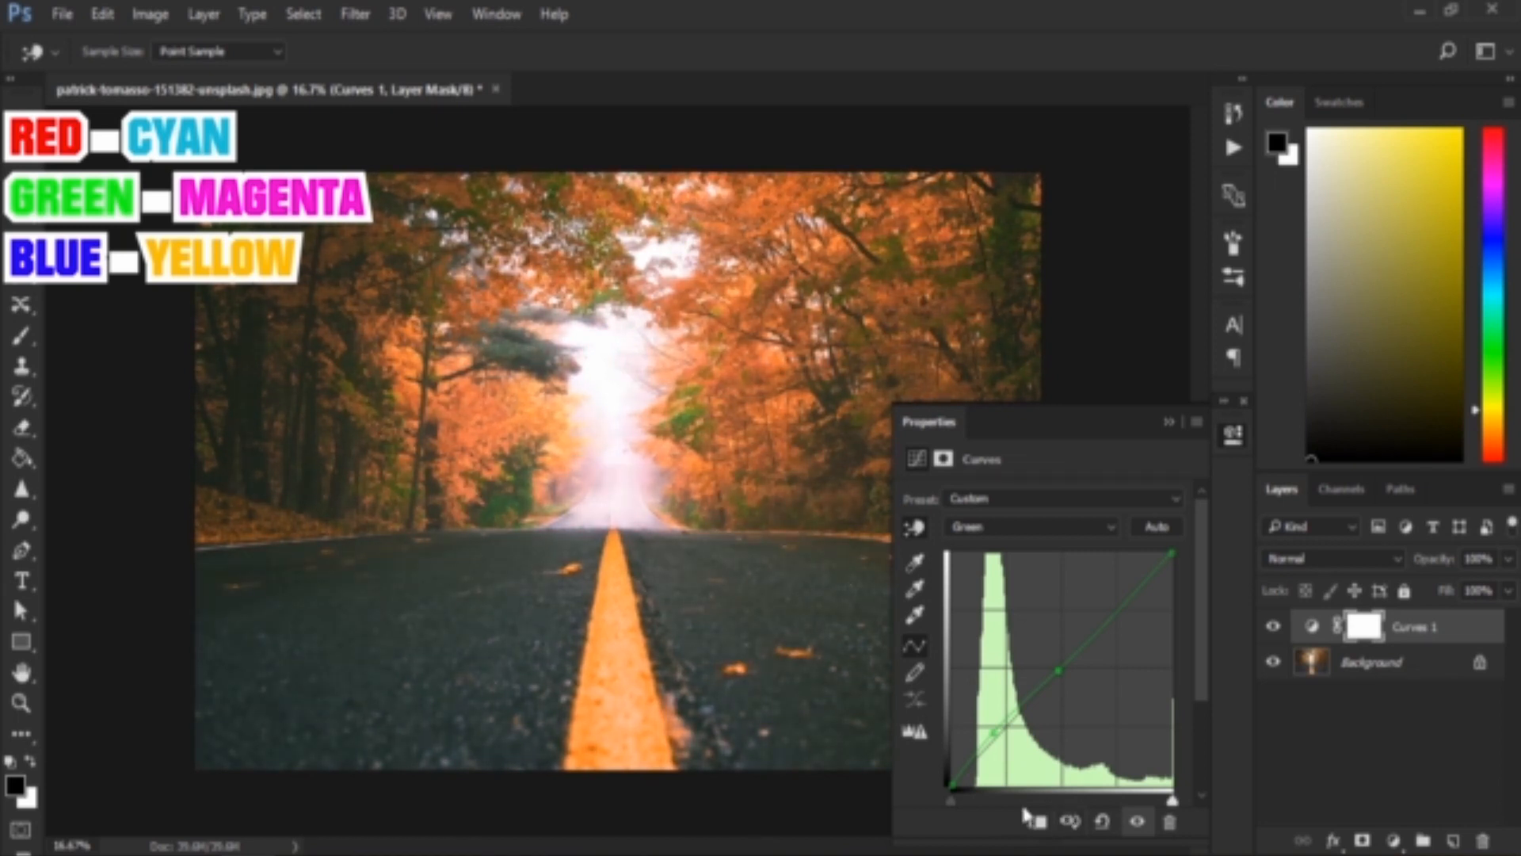
Step: Move the Green curve's shadow point back onto the diagonal and preview the difference from the previous state
drag(995, 728, 1002, 728)
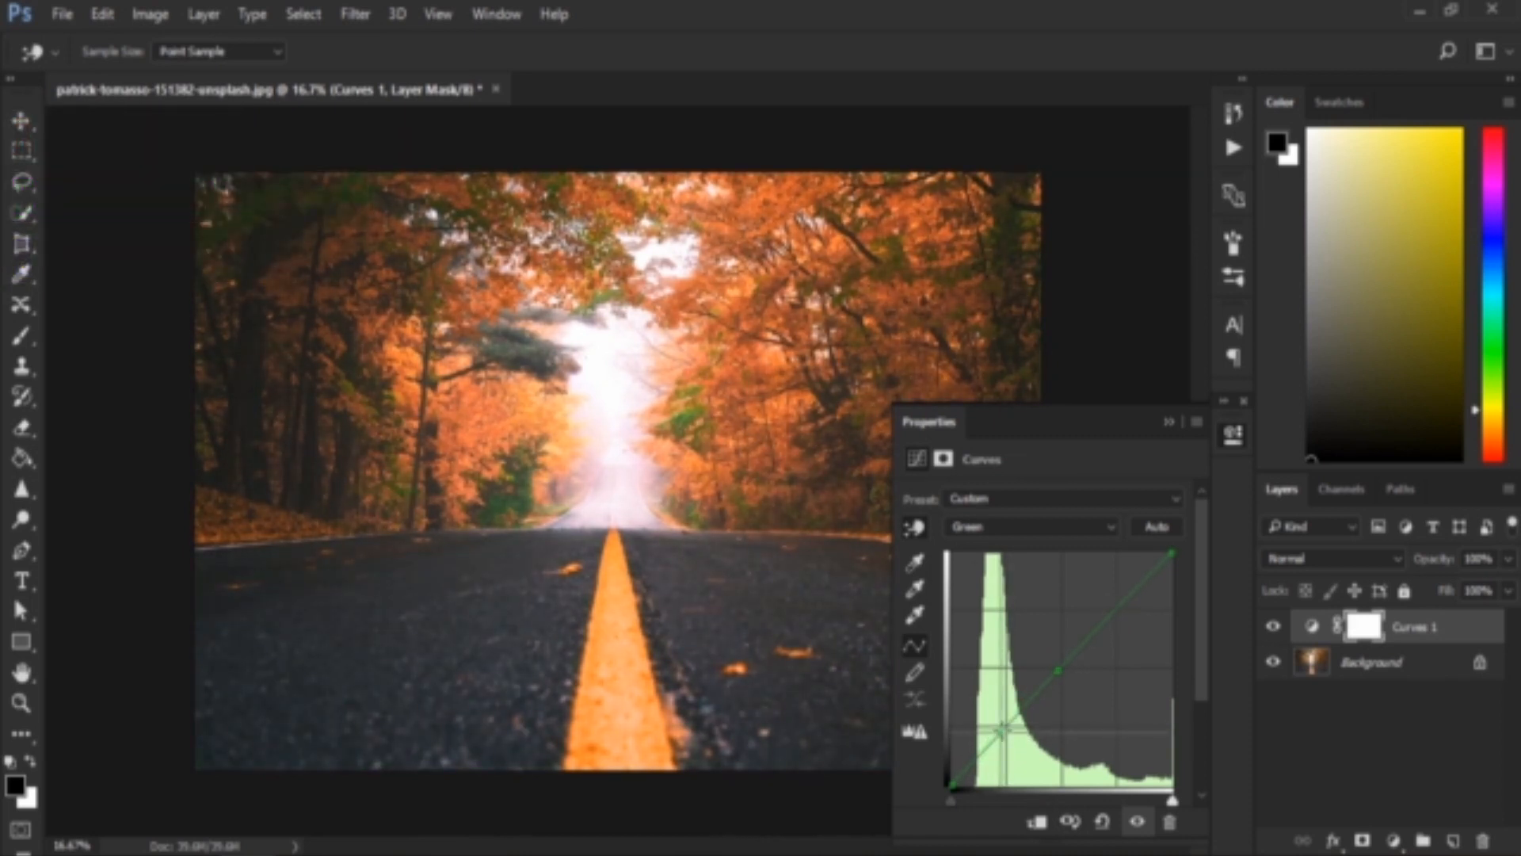
drag(1002, 729, 1001, 732)
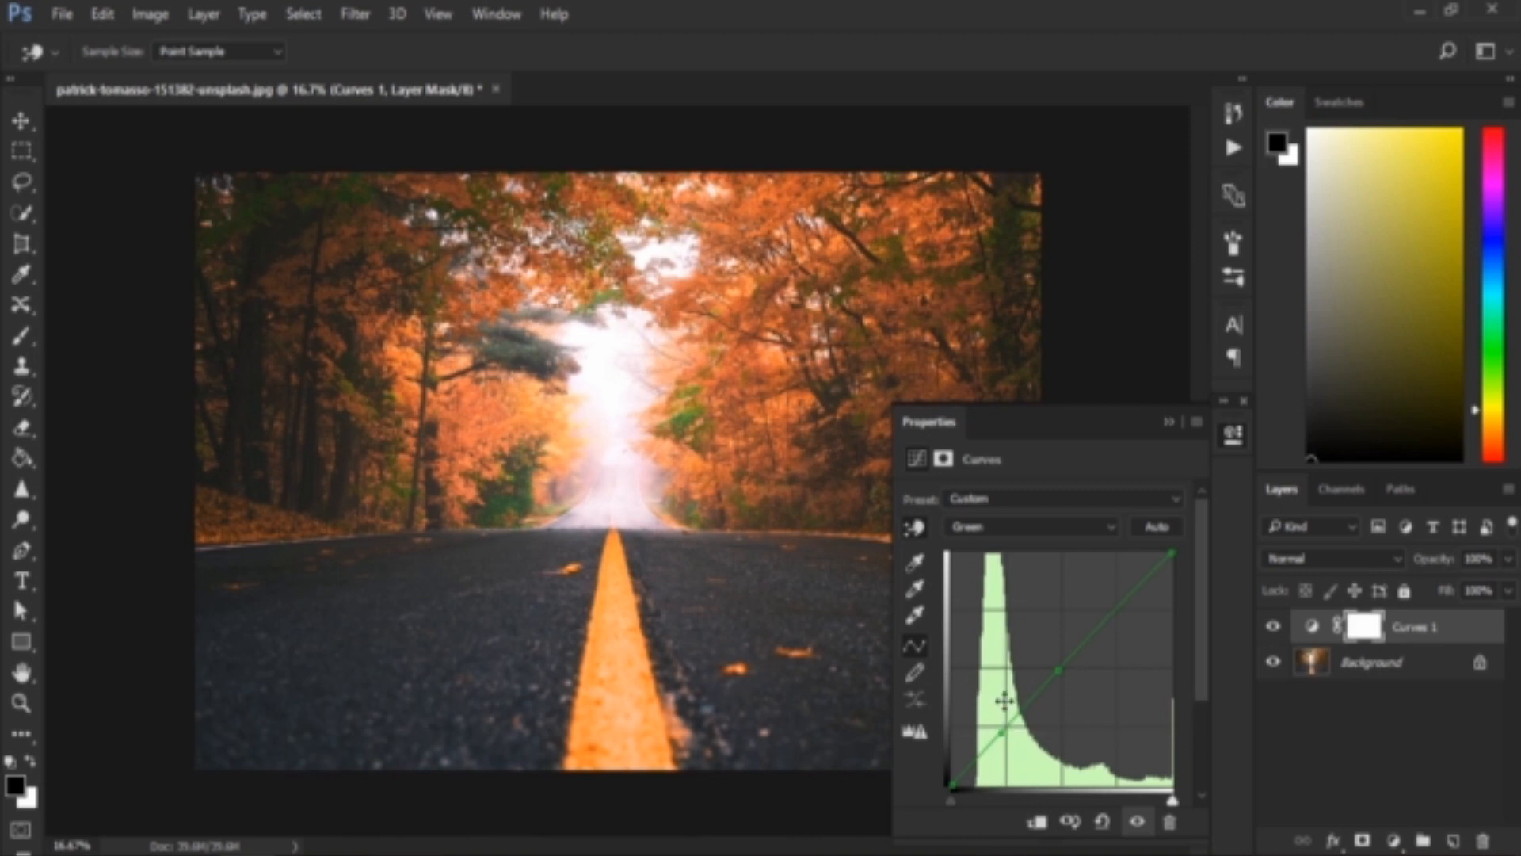
click(1071, 824)
click(1071, 823)
Step: Lift the Green curve's shadow point slightly toward the midtones to tint the shadows green, and compare before and after
click(1002, 729)
drag(1003, 727, 1014, 717)
click(1072, 825)
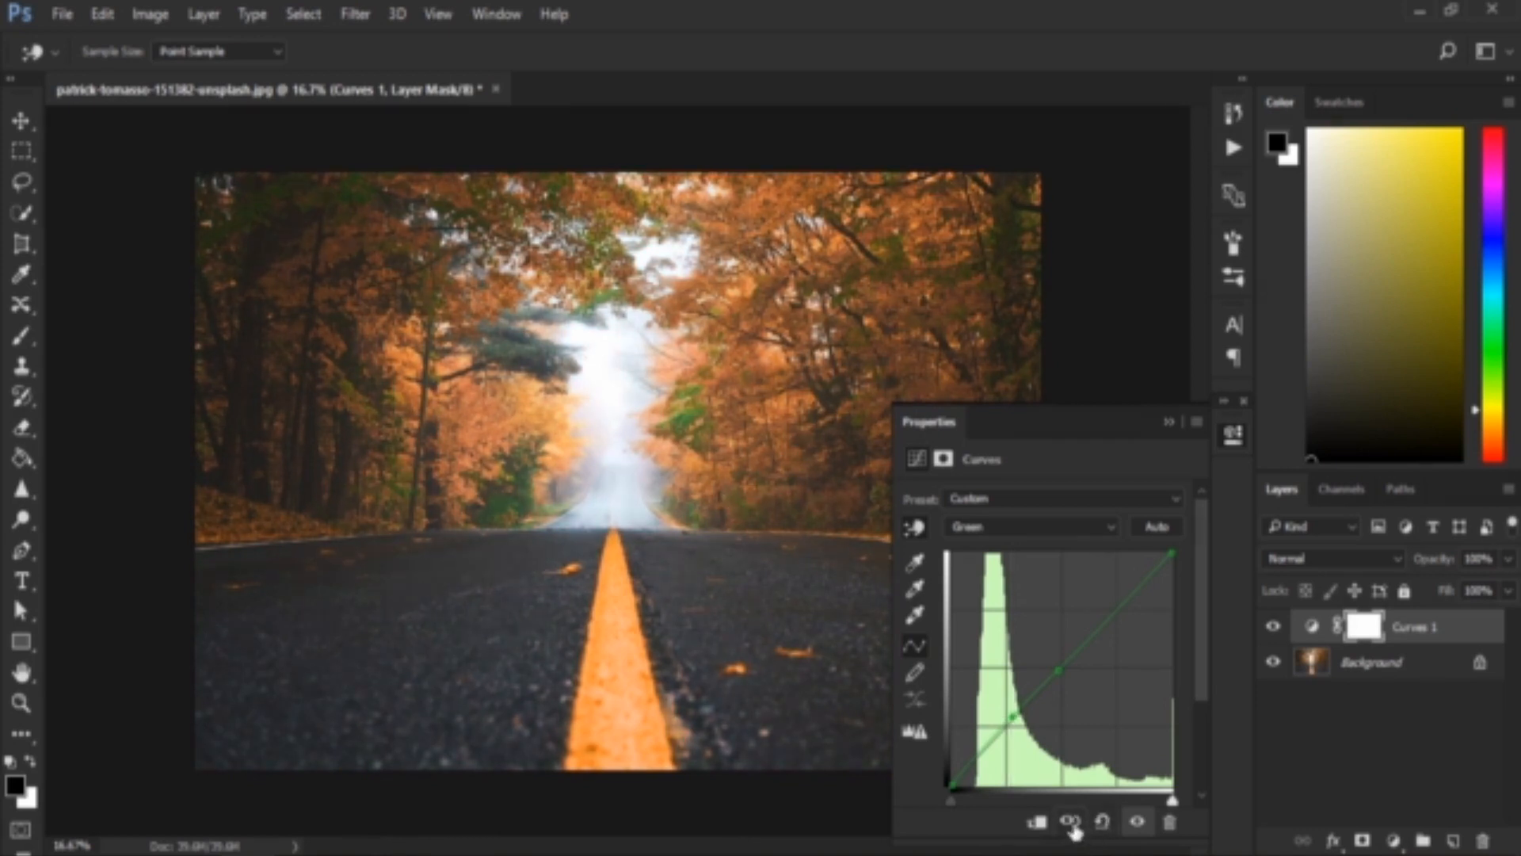
click(1072, 825)
click(1071, 825)
click(1072, 824)
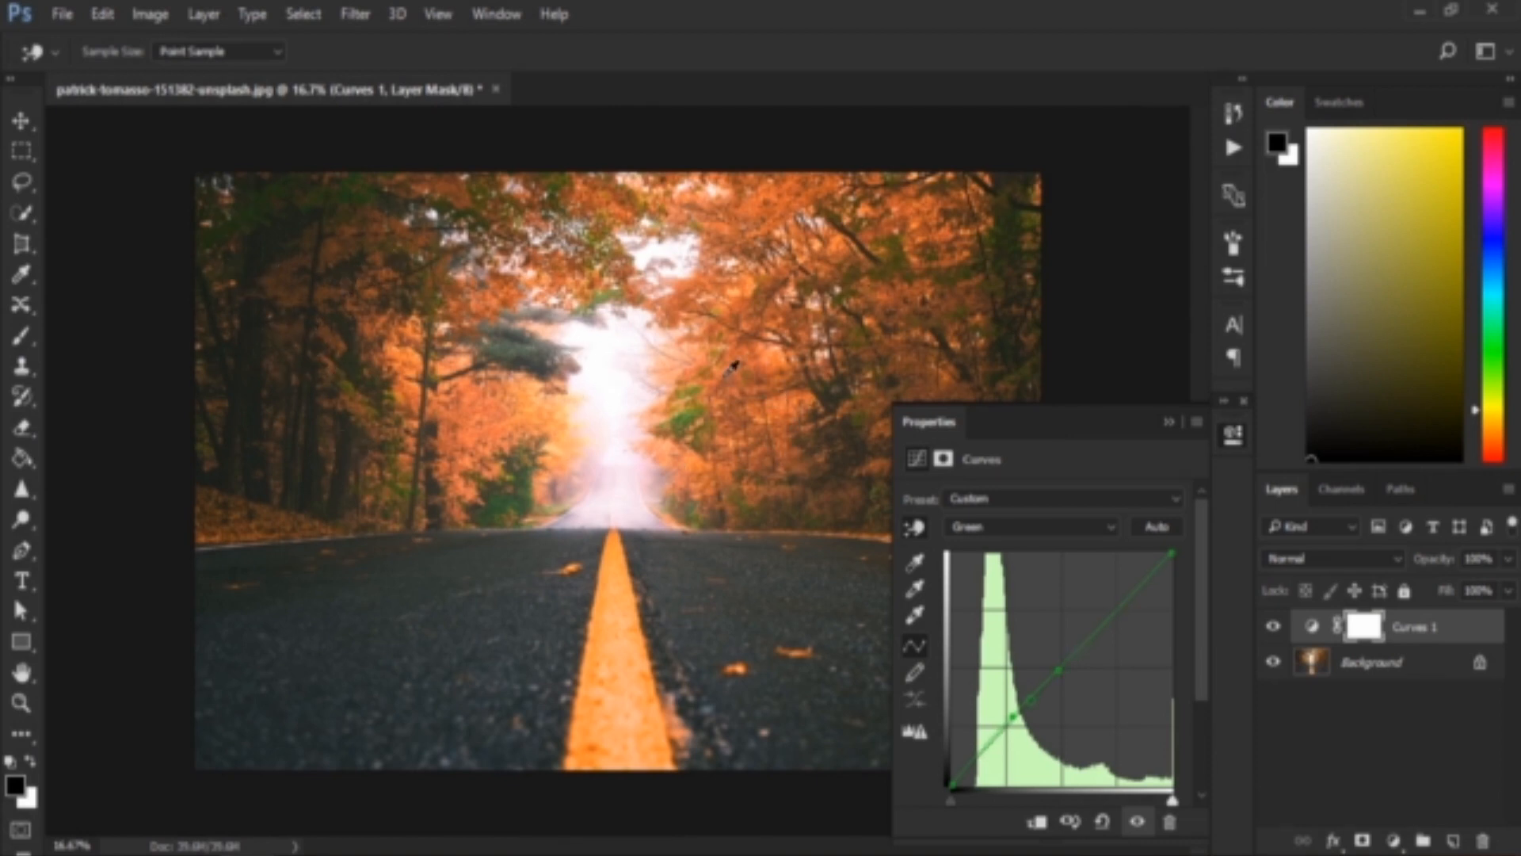
Step: Collapse the curve properties, switch to the Move tool, and reopen the Curves 1 properties
click(1171, 417)
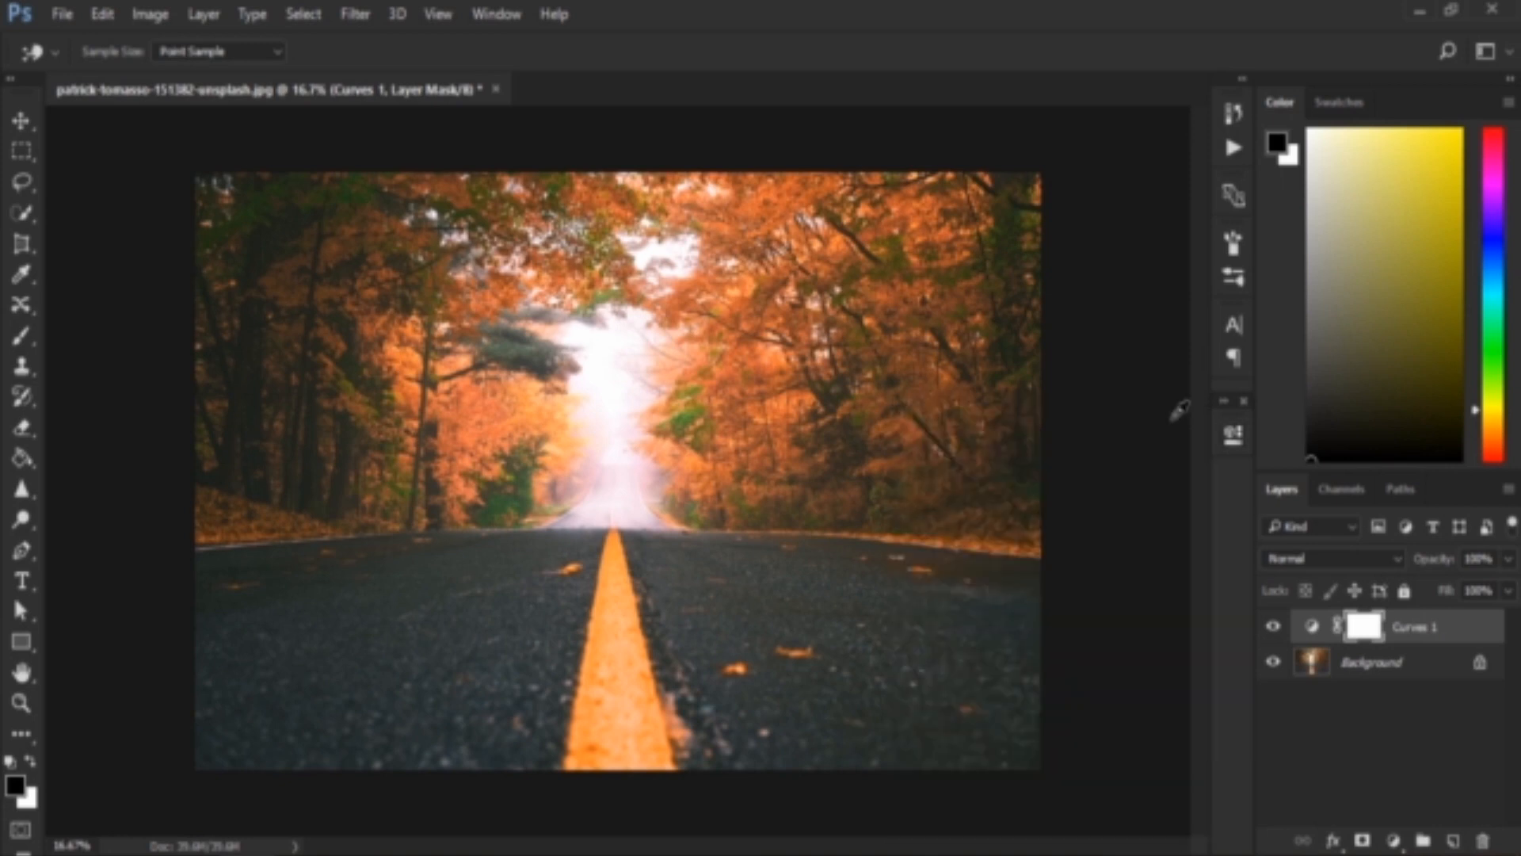
key(v)
double_click(1312, 626)
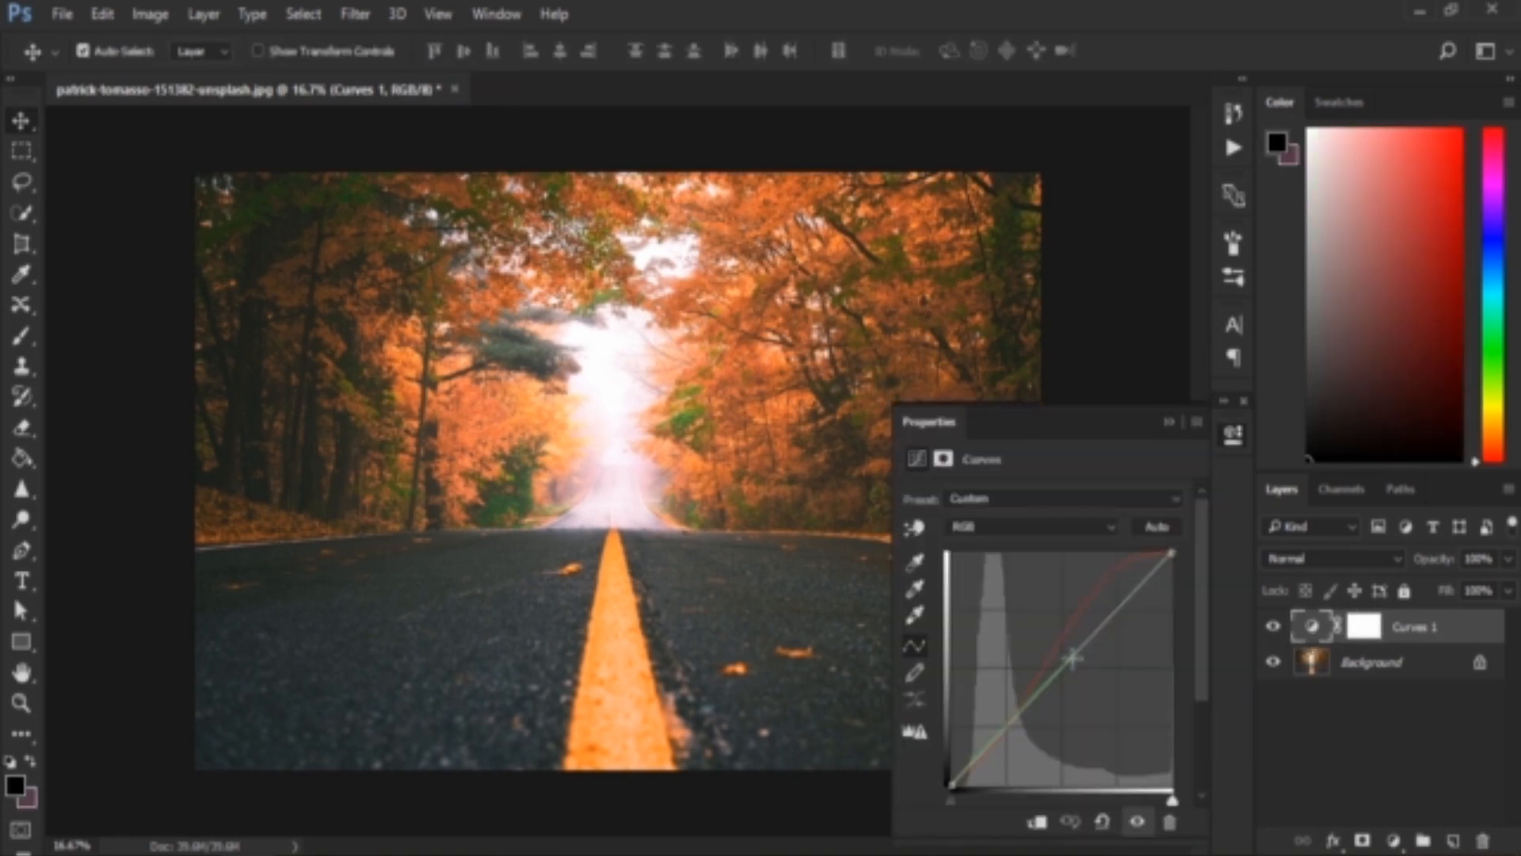
Step: Draw uneven freehand segments on the RGB curve with the pencil and revert the drawn changes
click(914, 671)
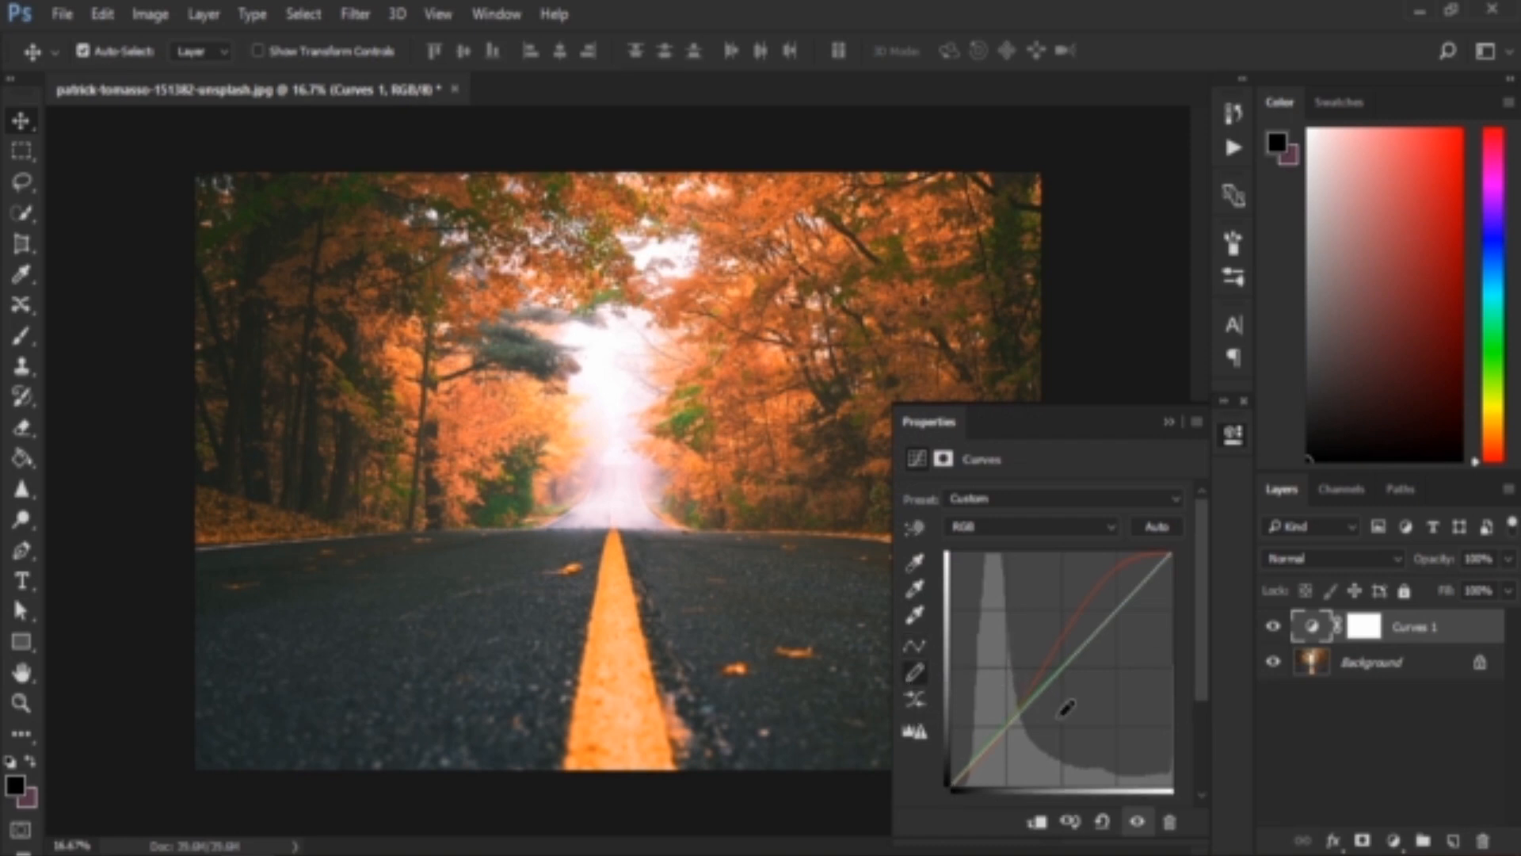
drag(1016, 672, 1071, 589)
mouse_move(1160, 643)
mouse_down()
mouse_move(1100, 711)
mouse_move(1004, 683)
mouse_up()
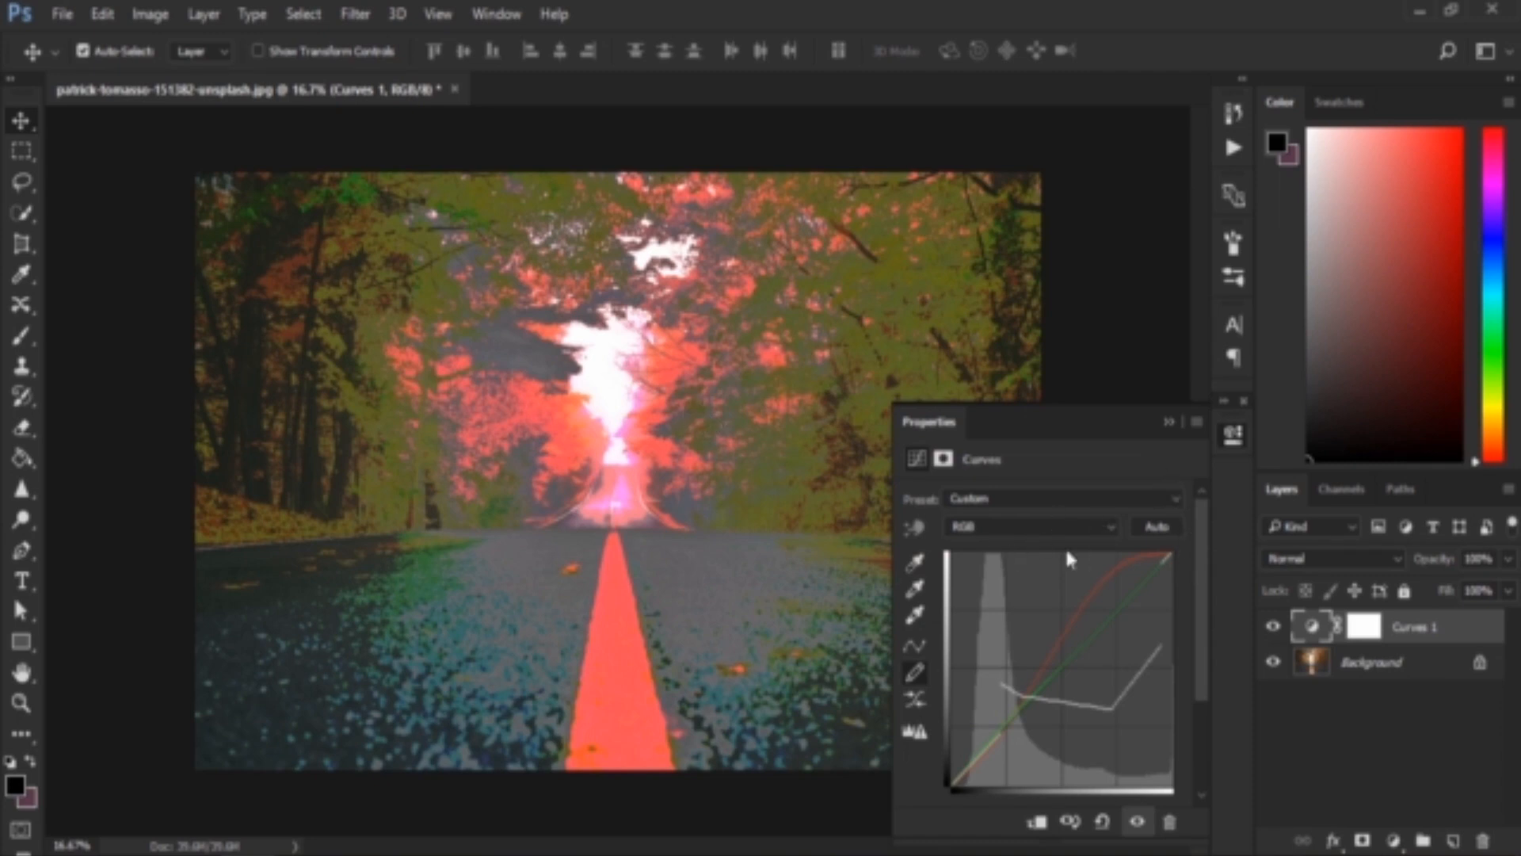
click(1104, 824)
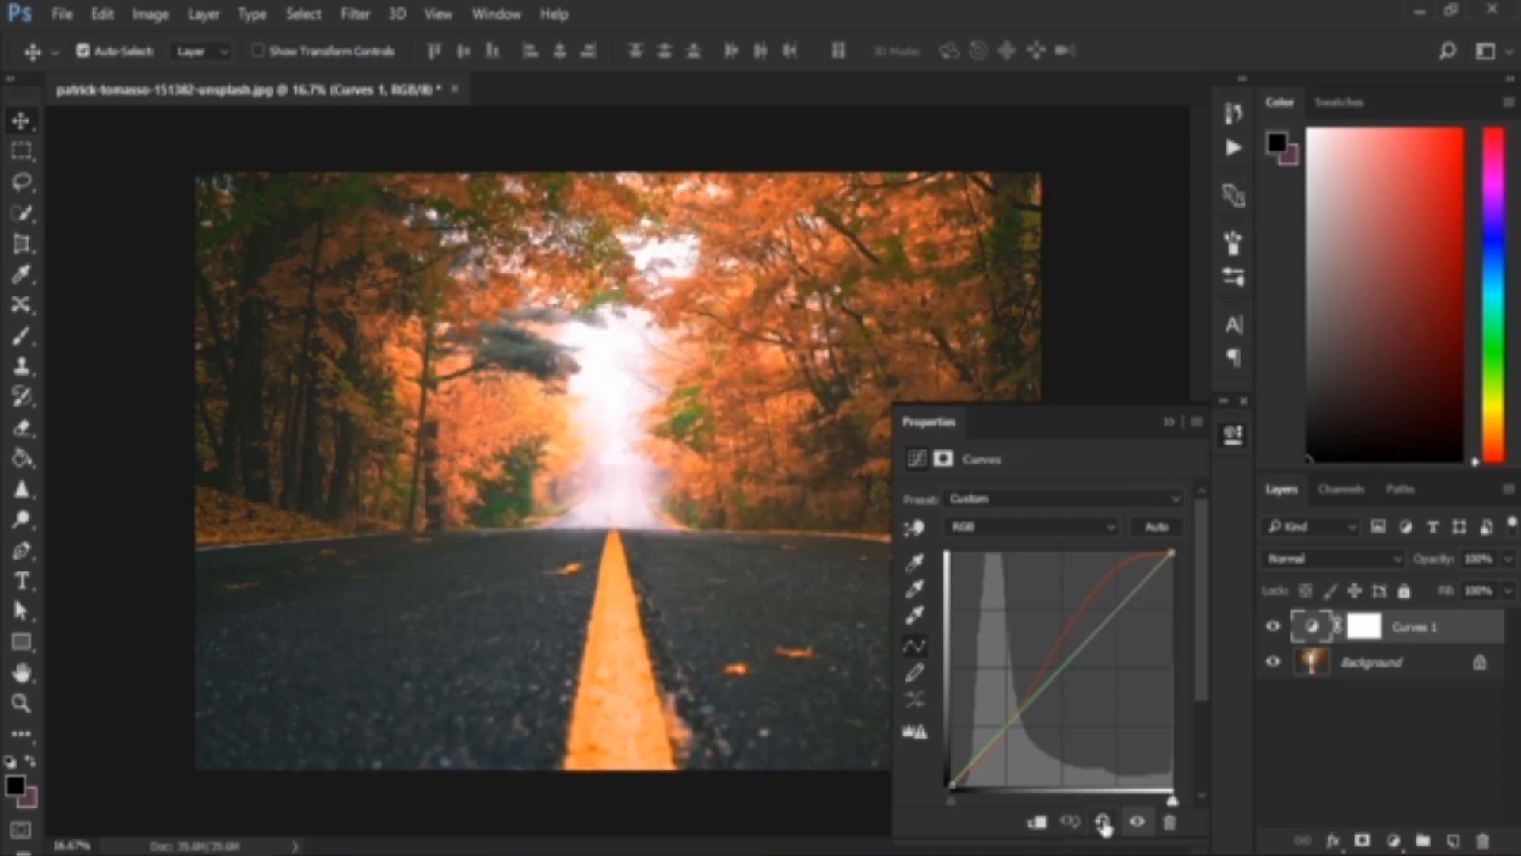
Step: Reset the Curves adjustment to its default, apply the Auto correction, and compare with the previous state
click(1103, 824)
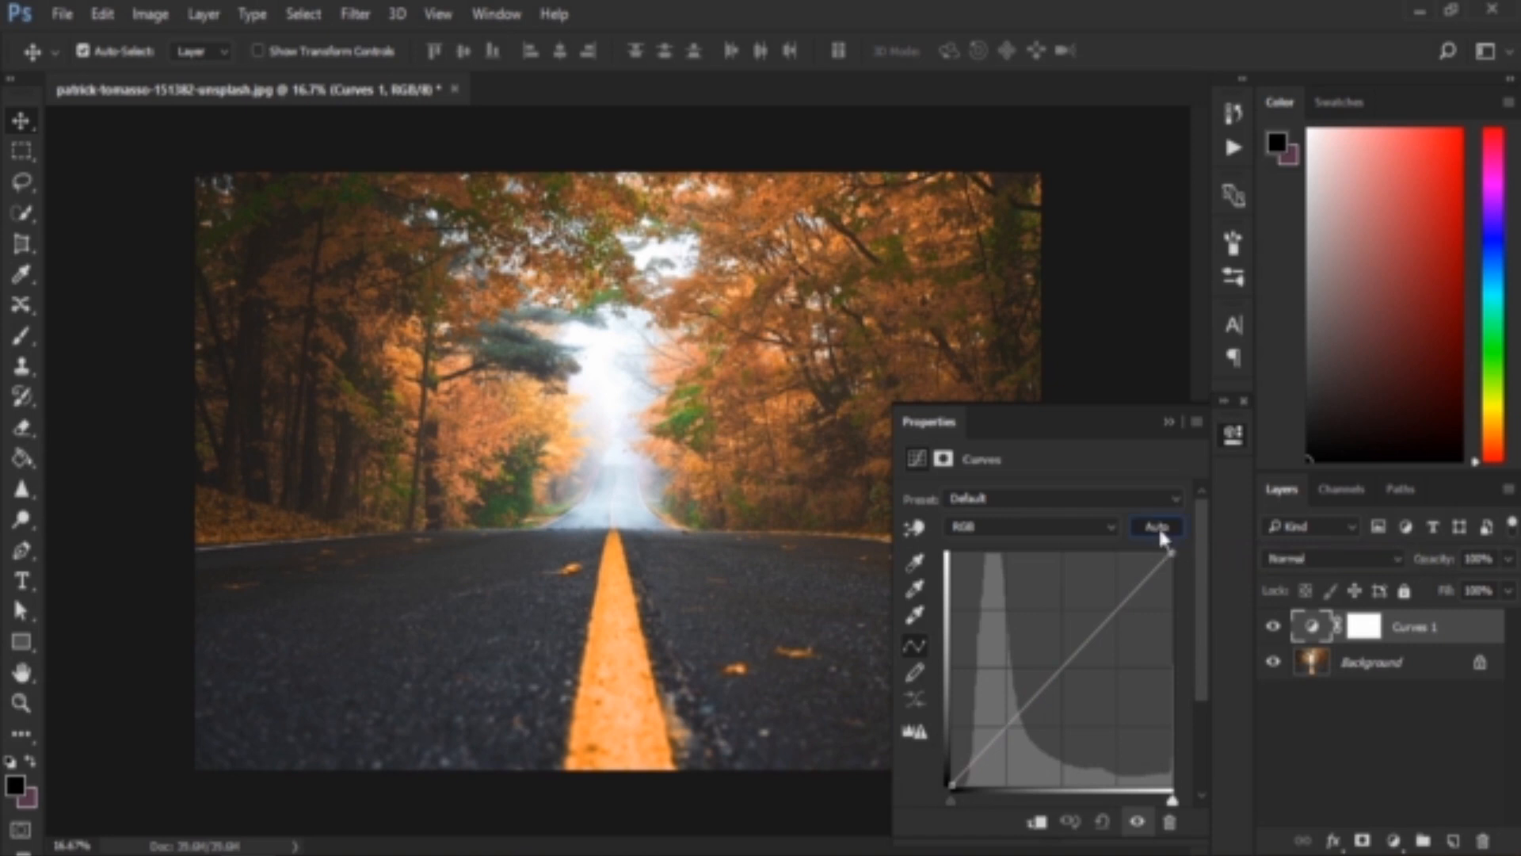
click(1158, 526)
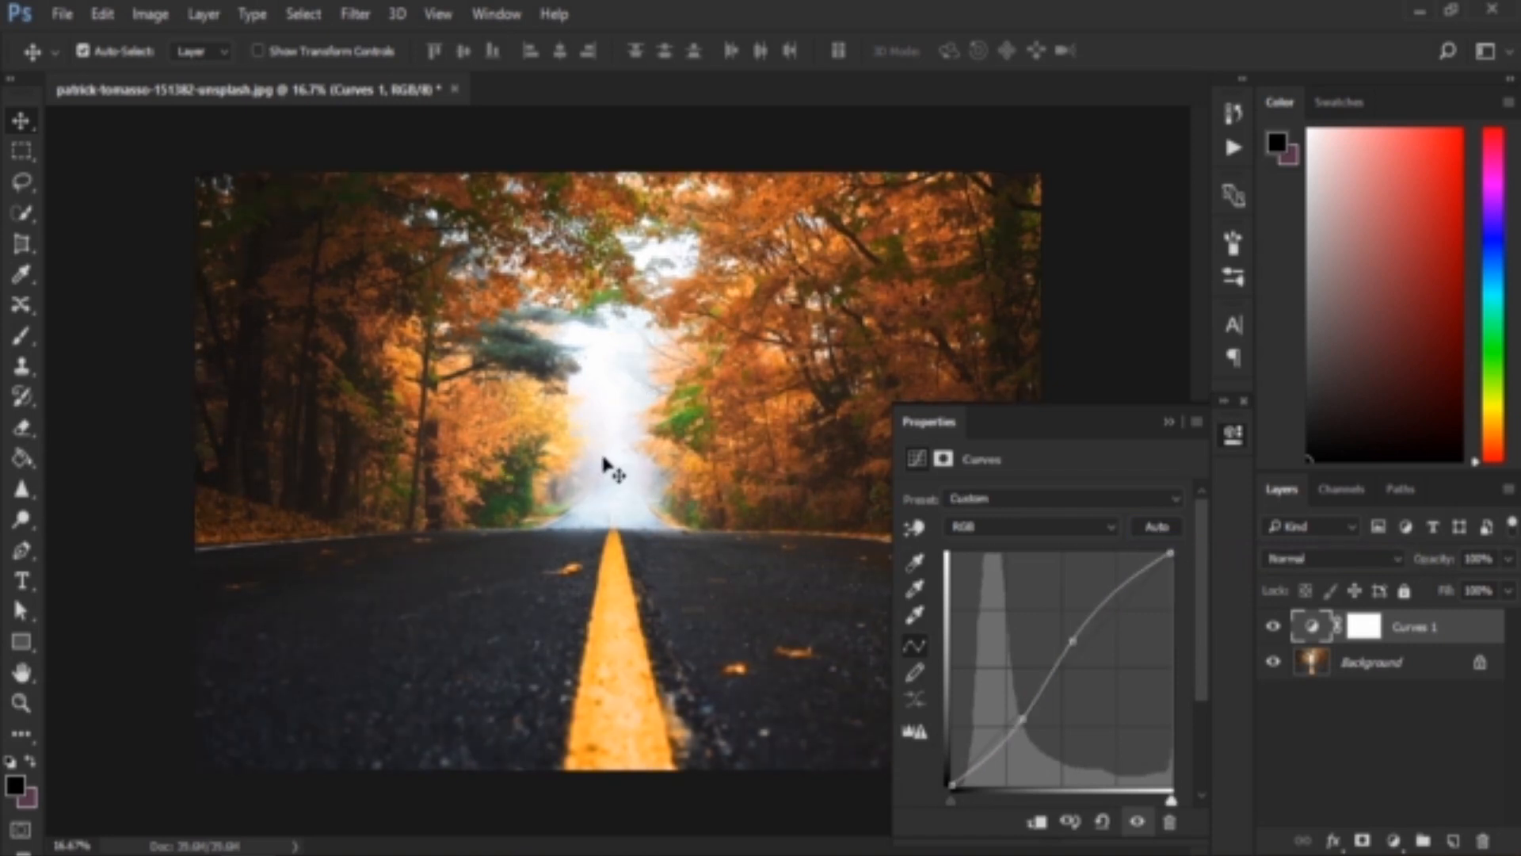
click(1071, 823)
Step: Reset the Curves adjustment and try the Color Negative (RGB) and Cross Process (RGB) presets on the road photo
click(1102, 822)
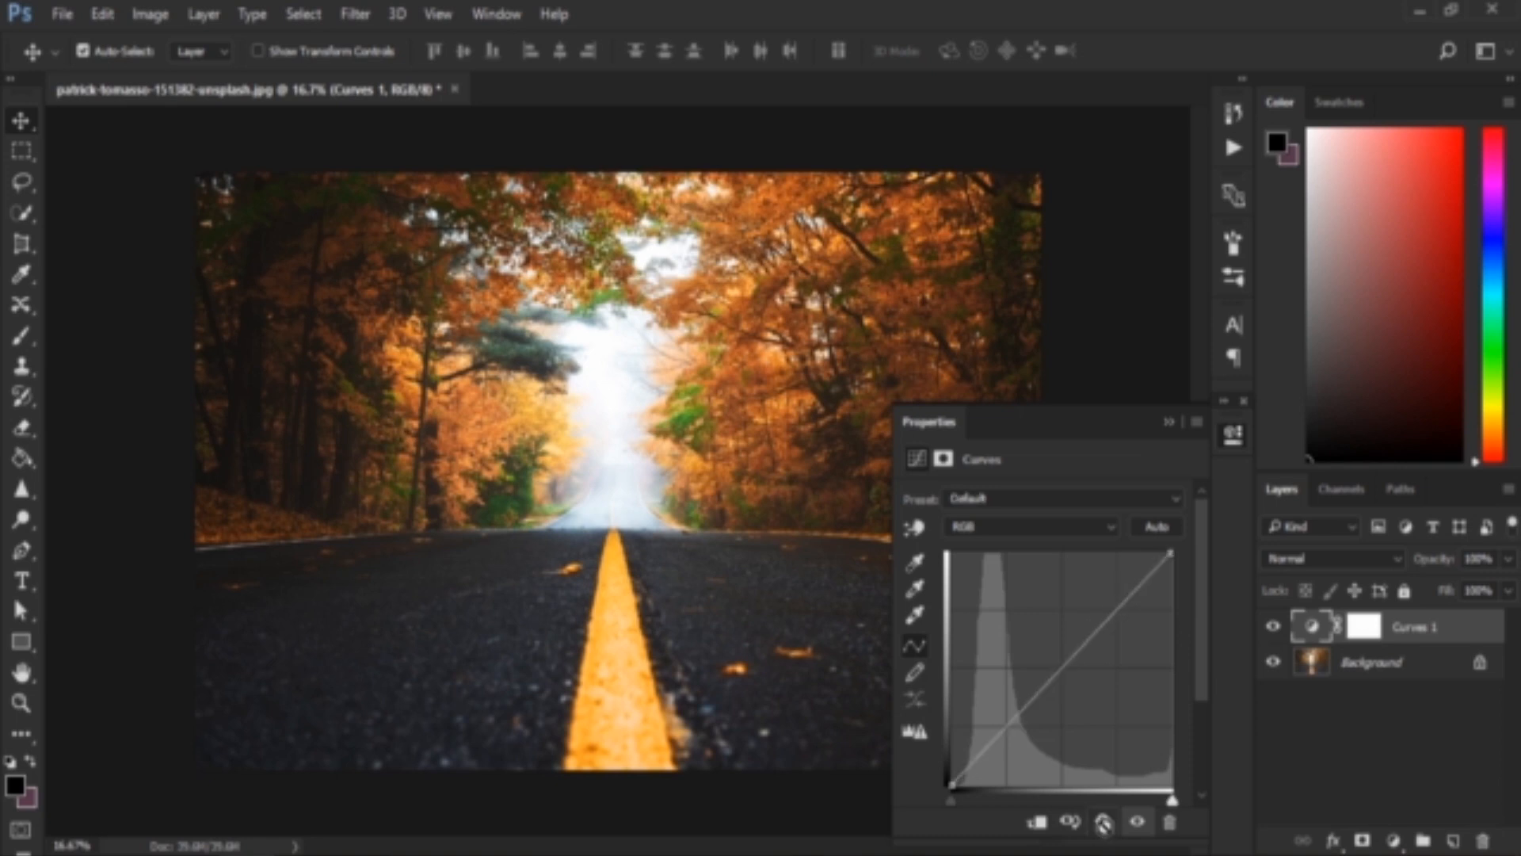
click(1019, 497)
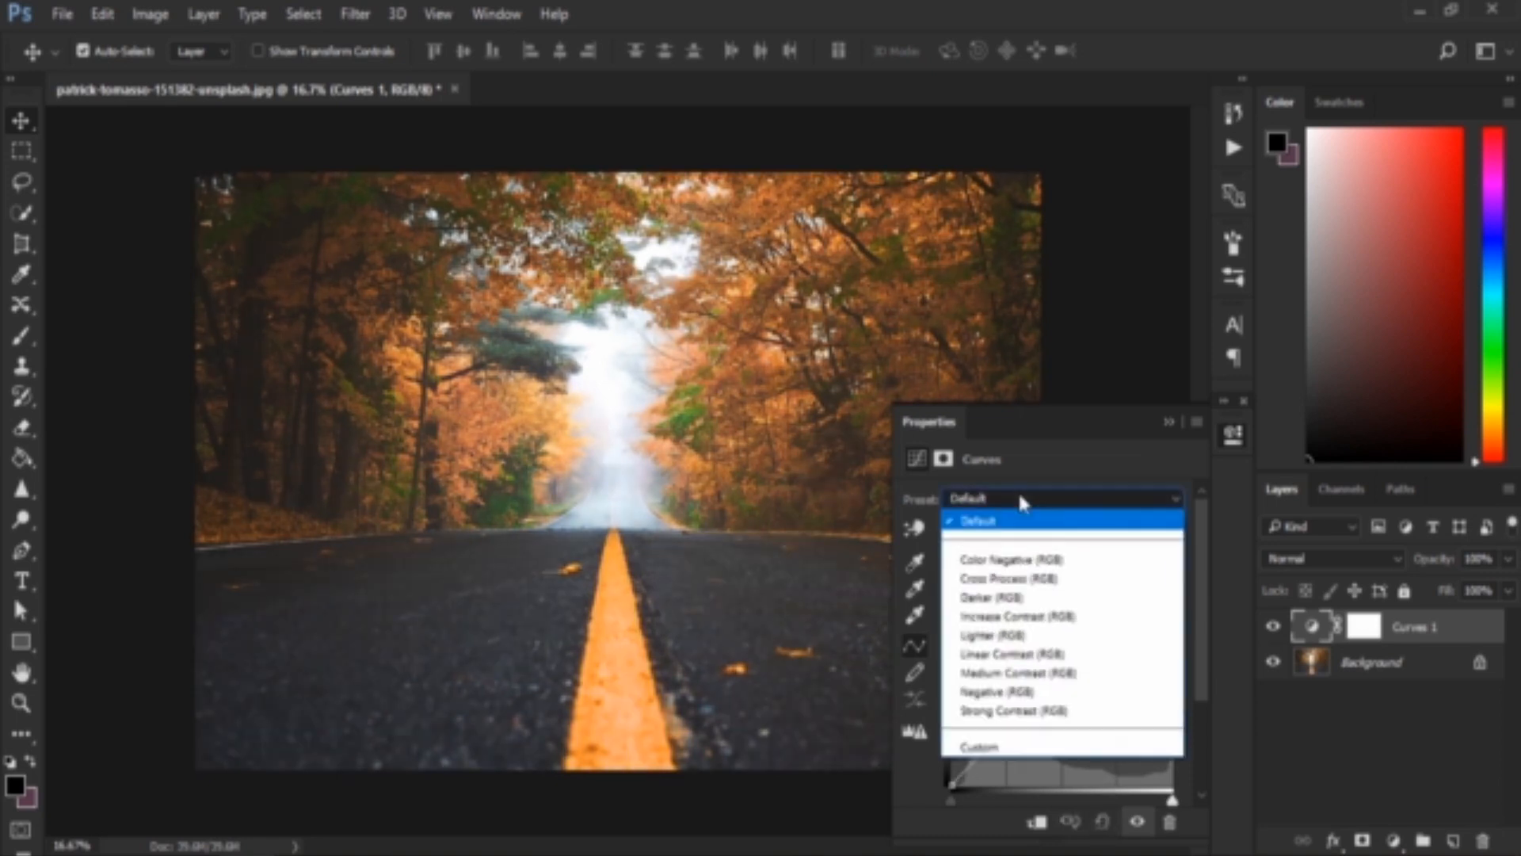
click(1075, 560)
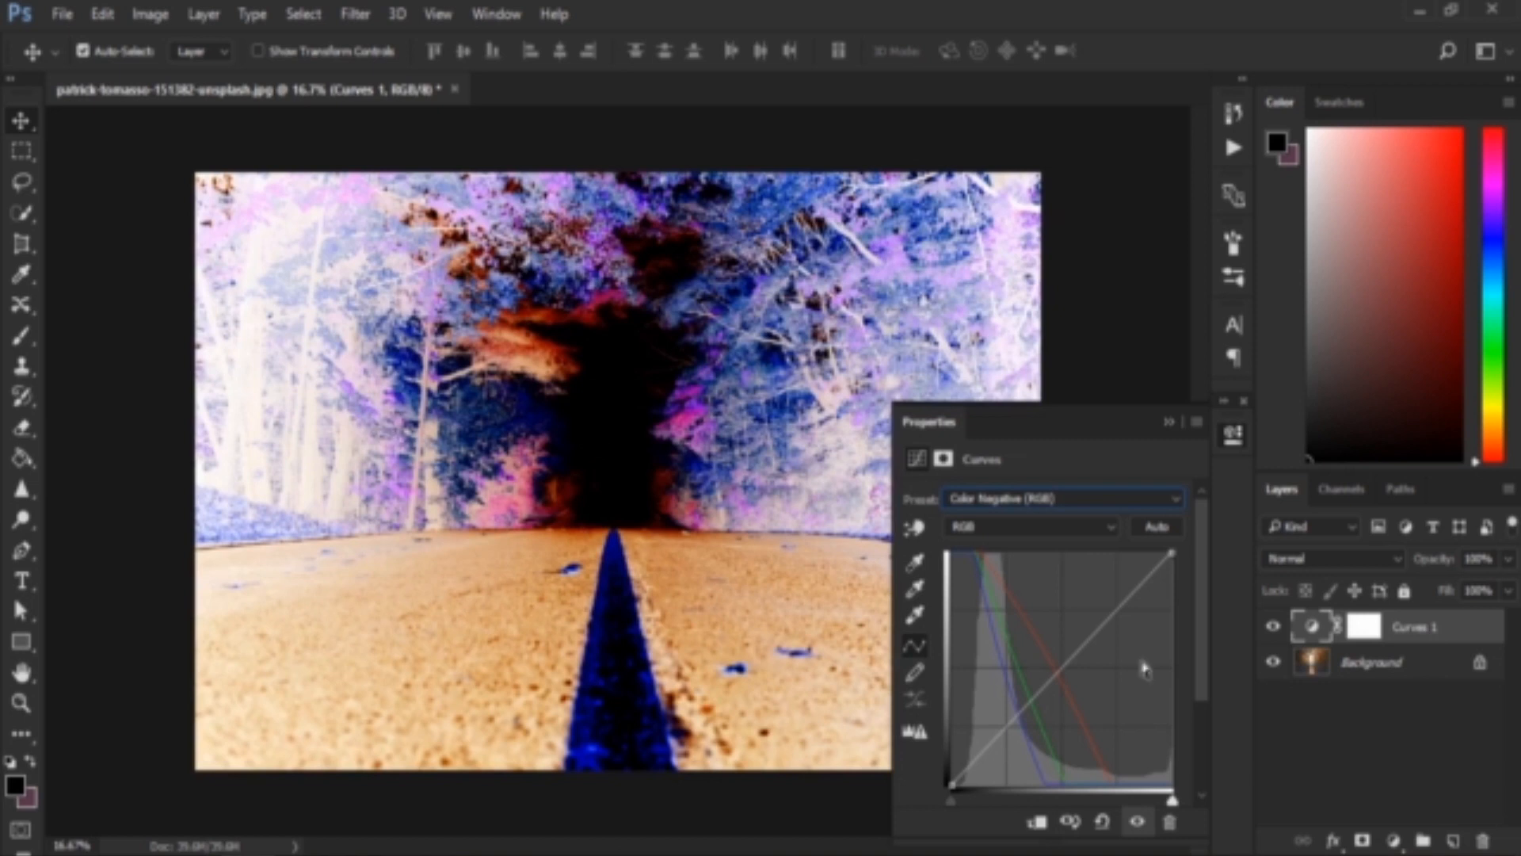
click(1067, 498)
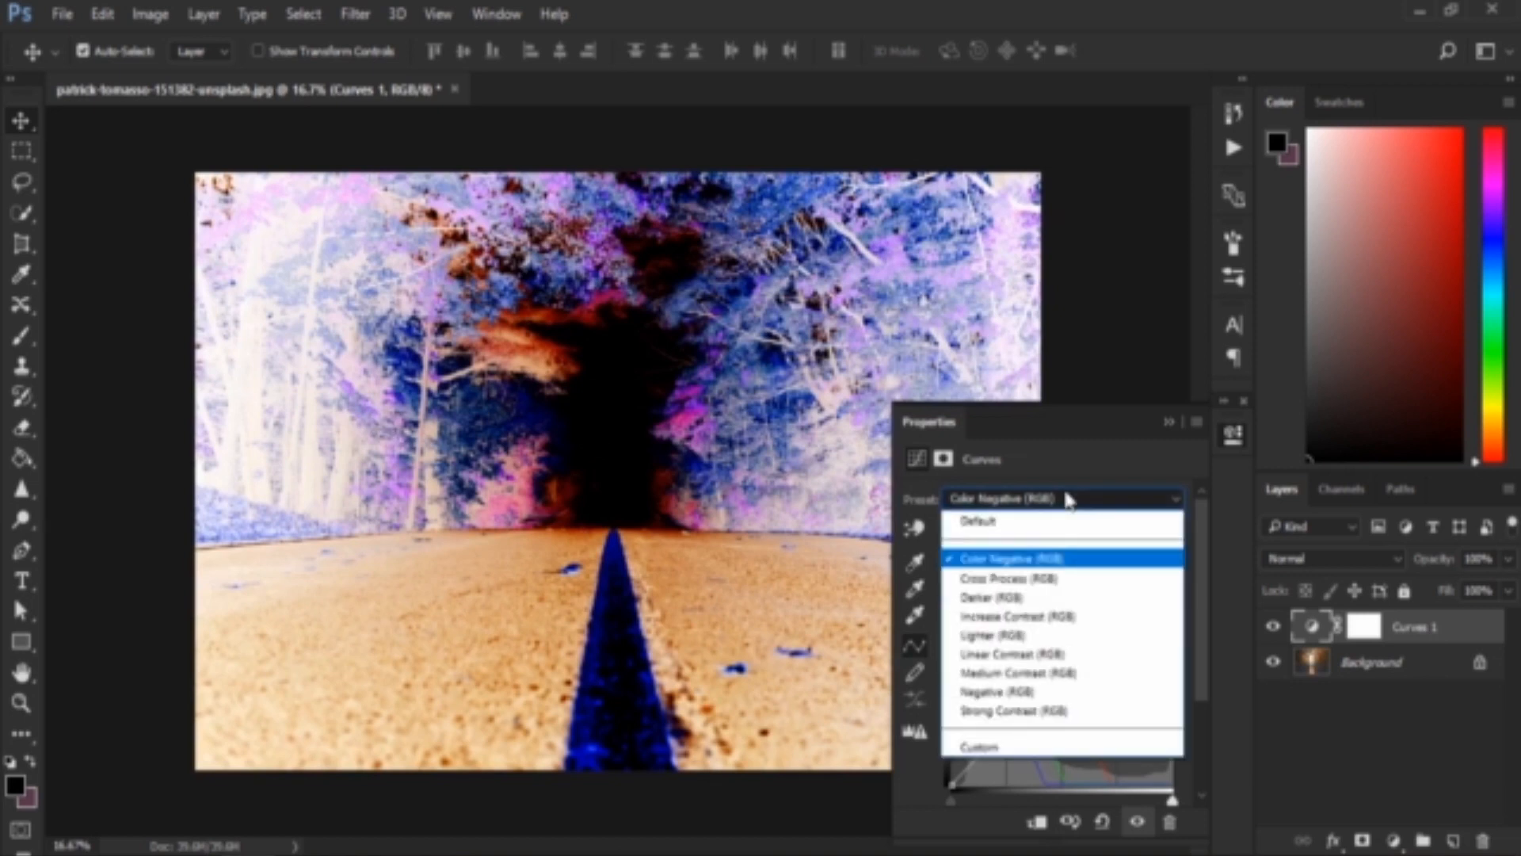
click(1040, 579)
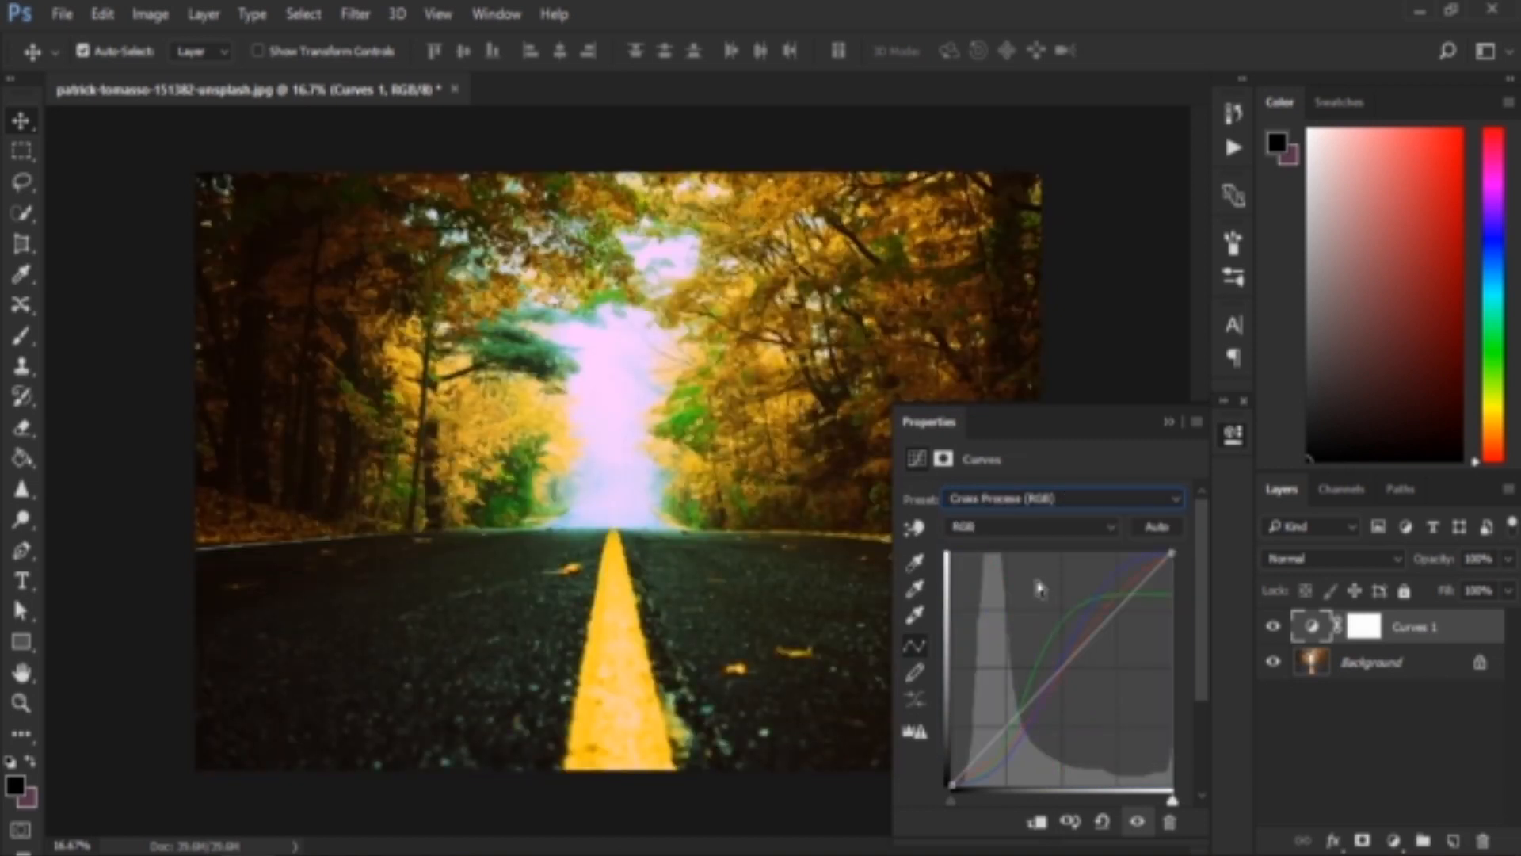
Step: Return the curve to the Default preset and reapply Cross Process (RGB) to compare the two looks
click(1042, 501)
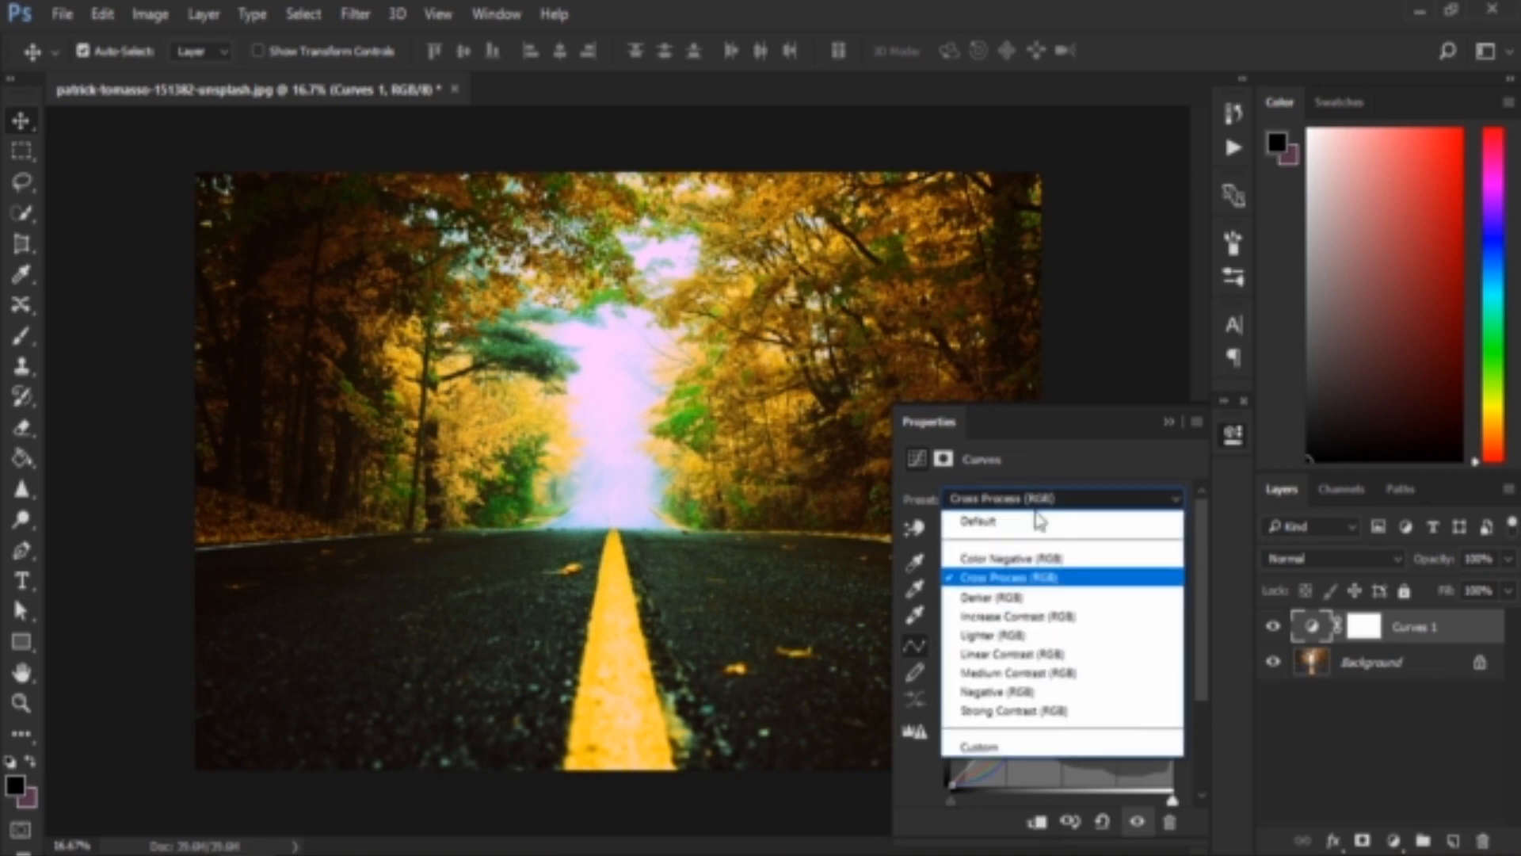
click(1040, 520)
click(1009, 499)
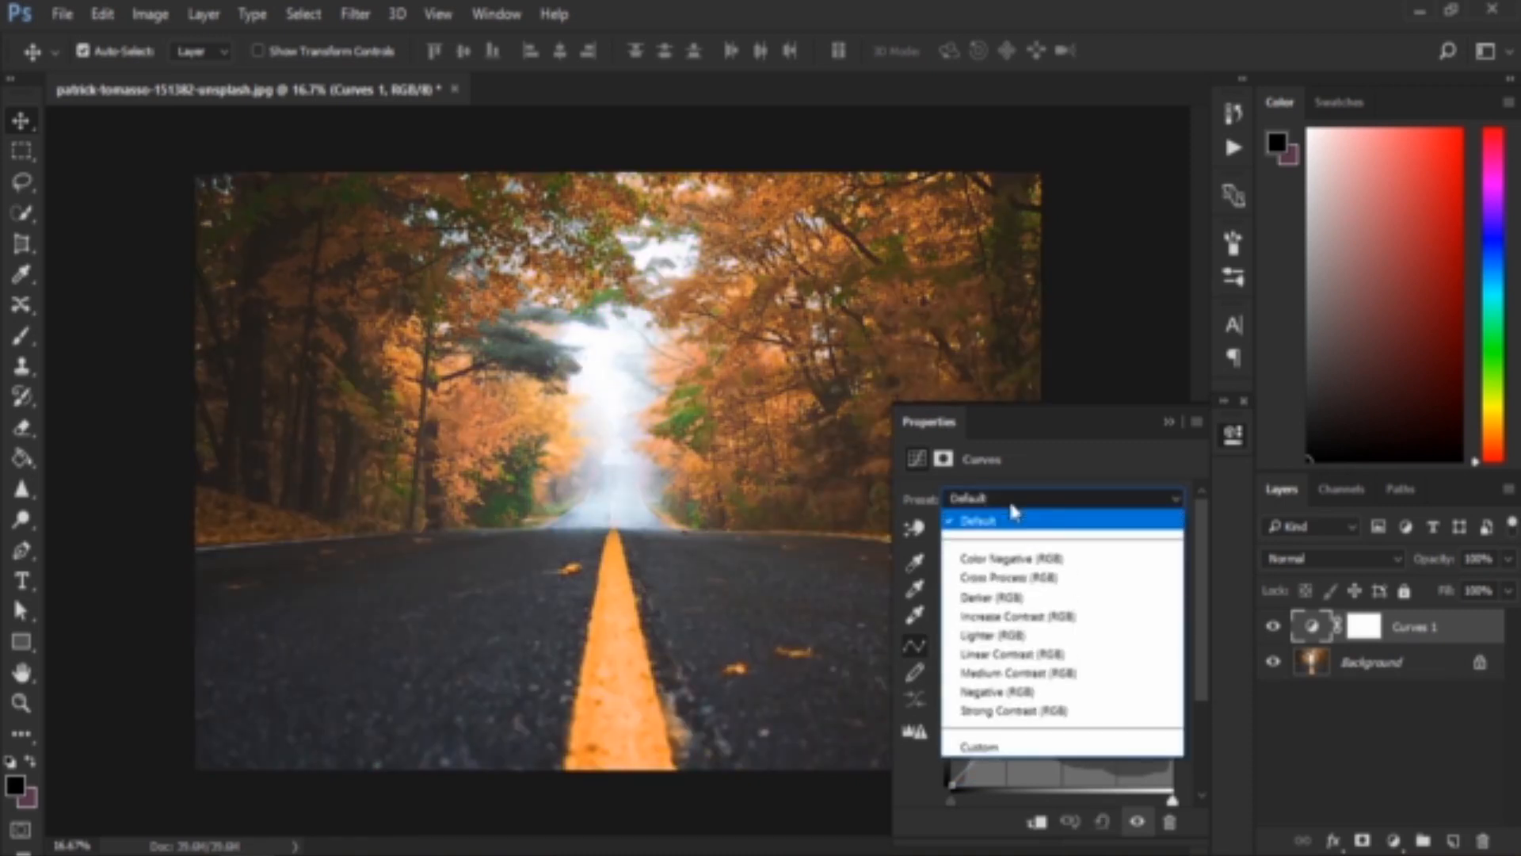
click(1021, 578)
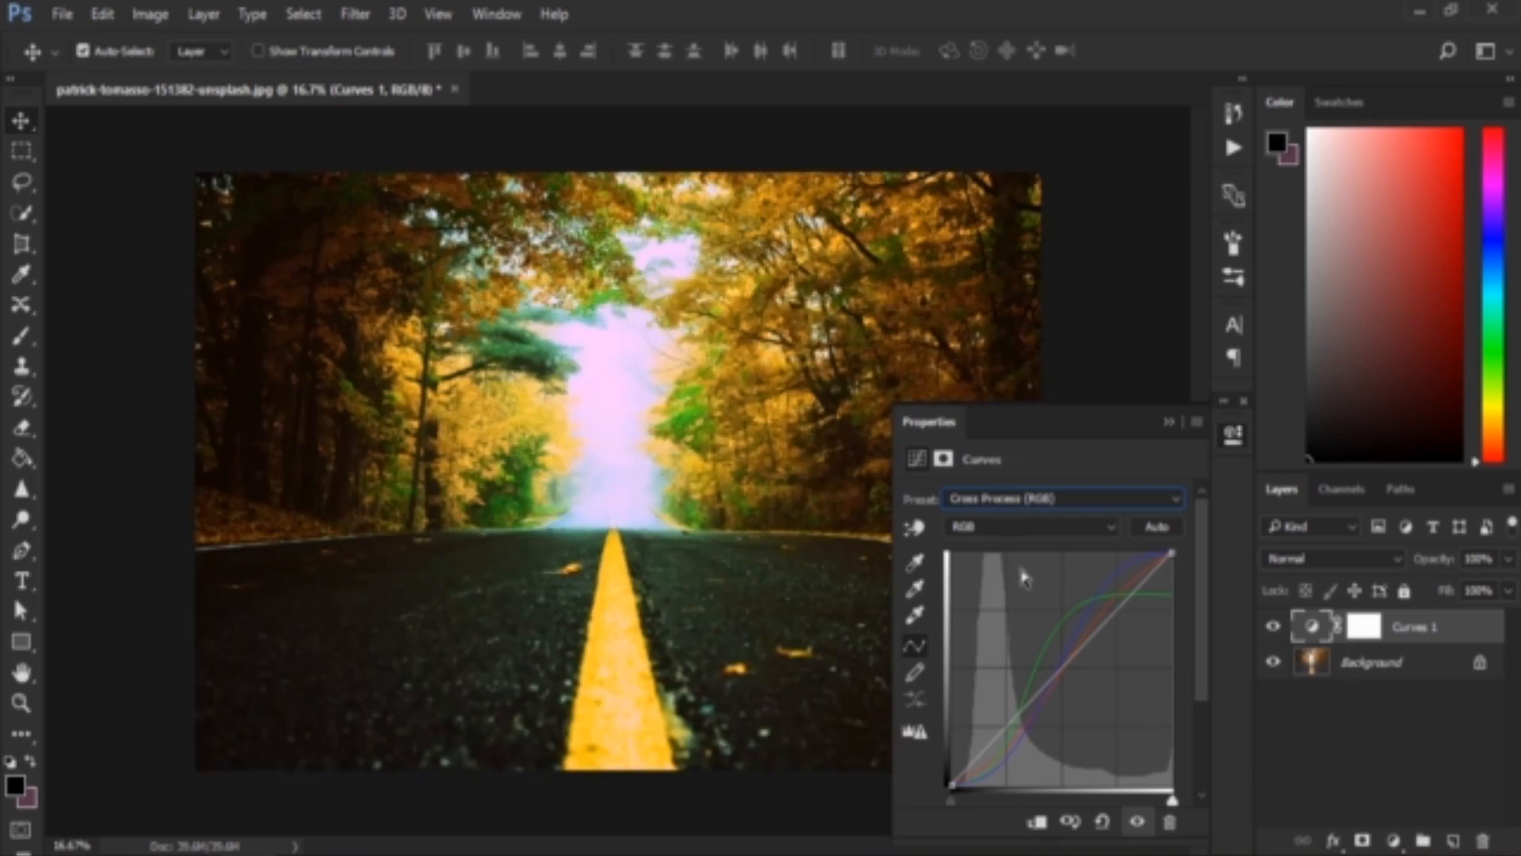
Step: Apply the Darker (RGB) and Increase Contrast (RGB) curve presets in turn, comparing each with its previous state
click(1012, 507)
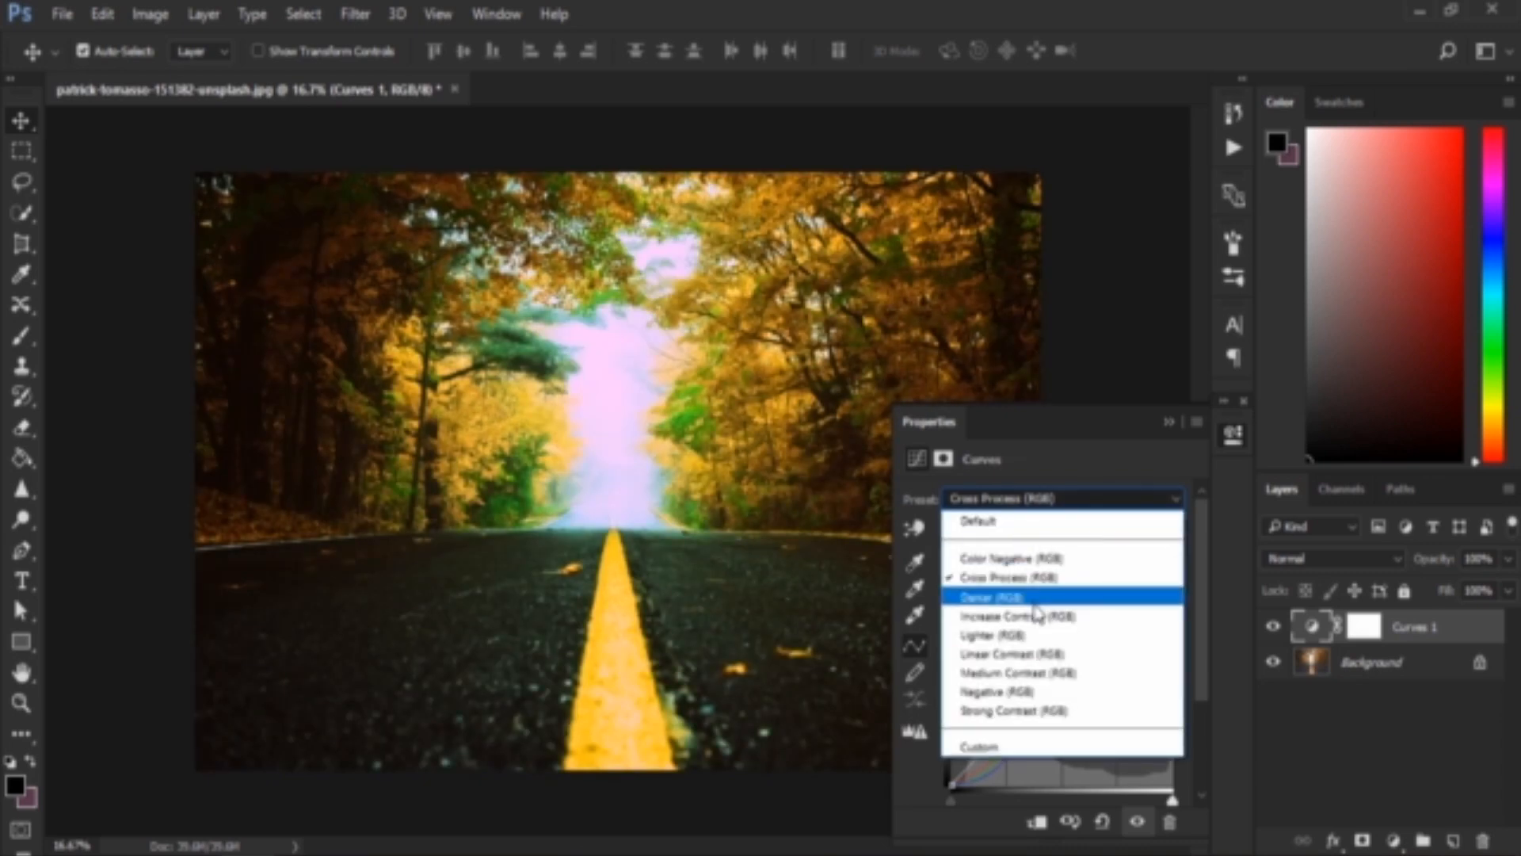
click(1032, 605)
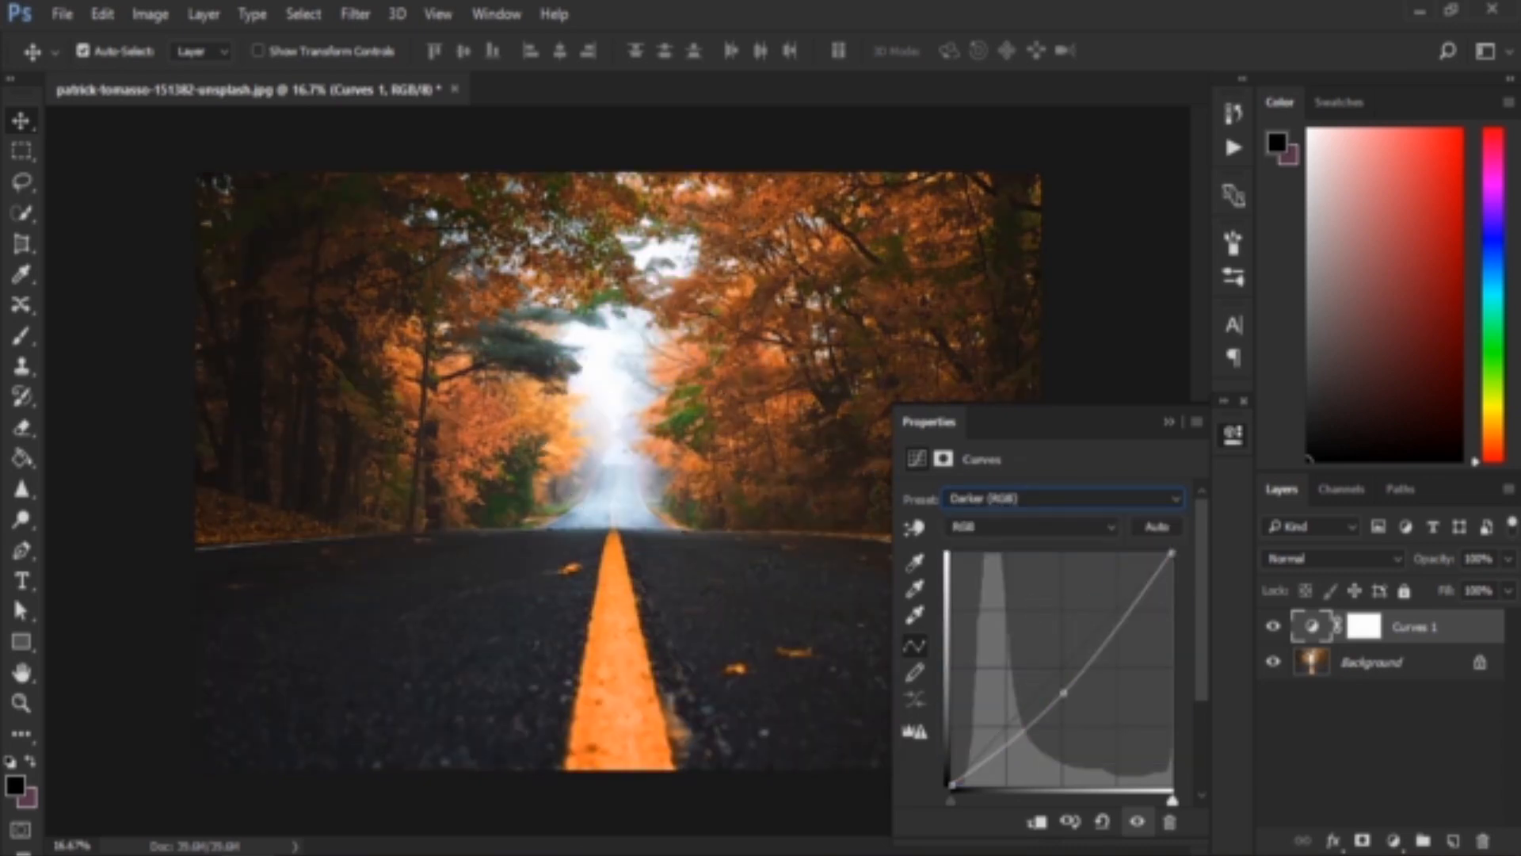
click(1071, 824)
click(1054, 496)
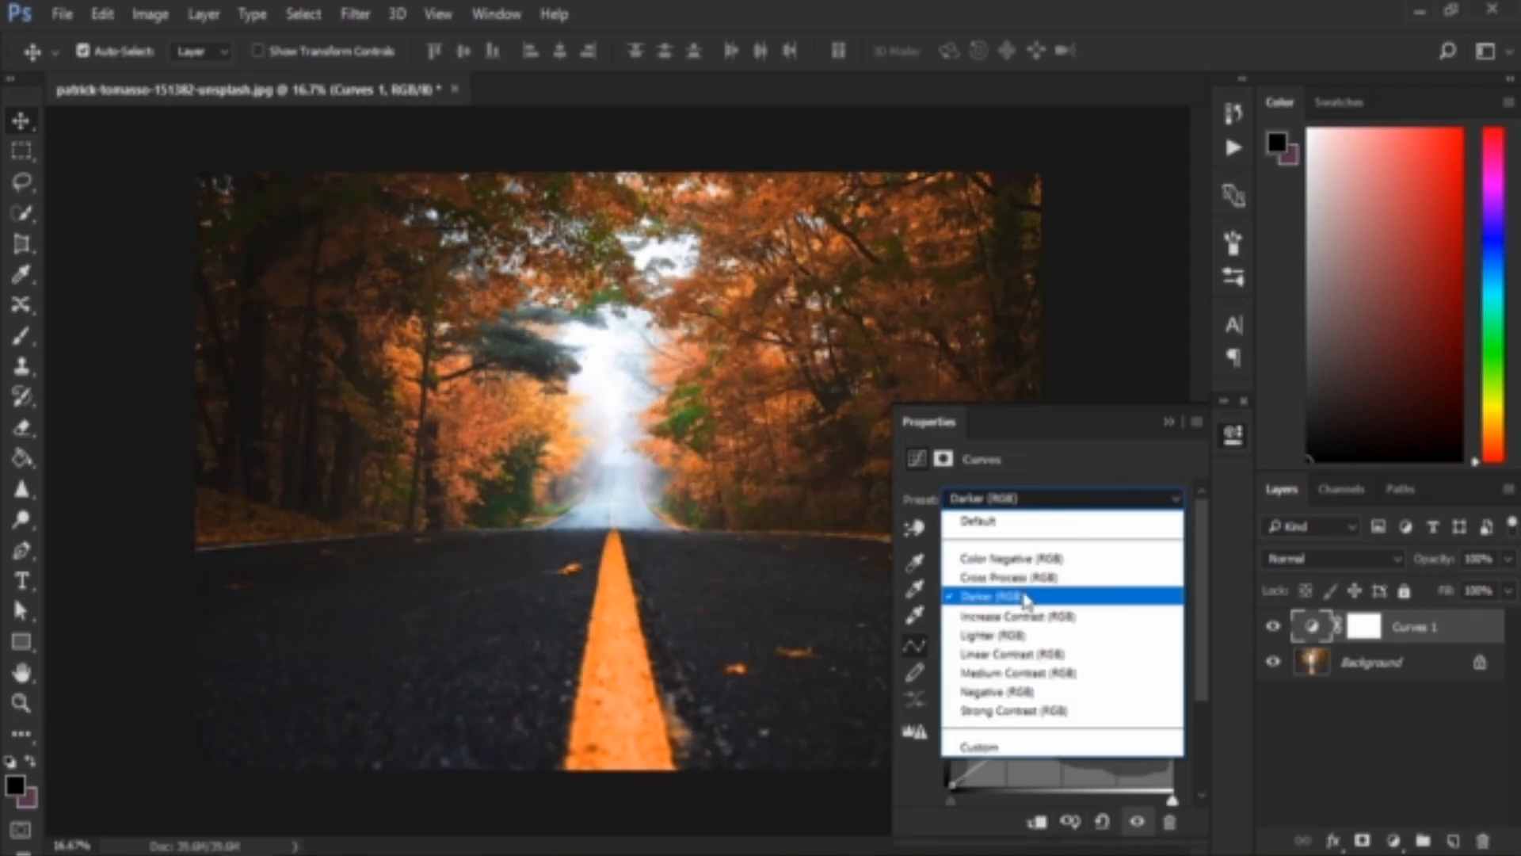
click(1053, 626)
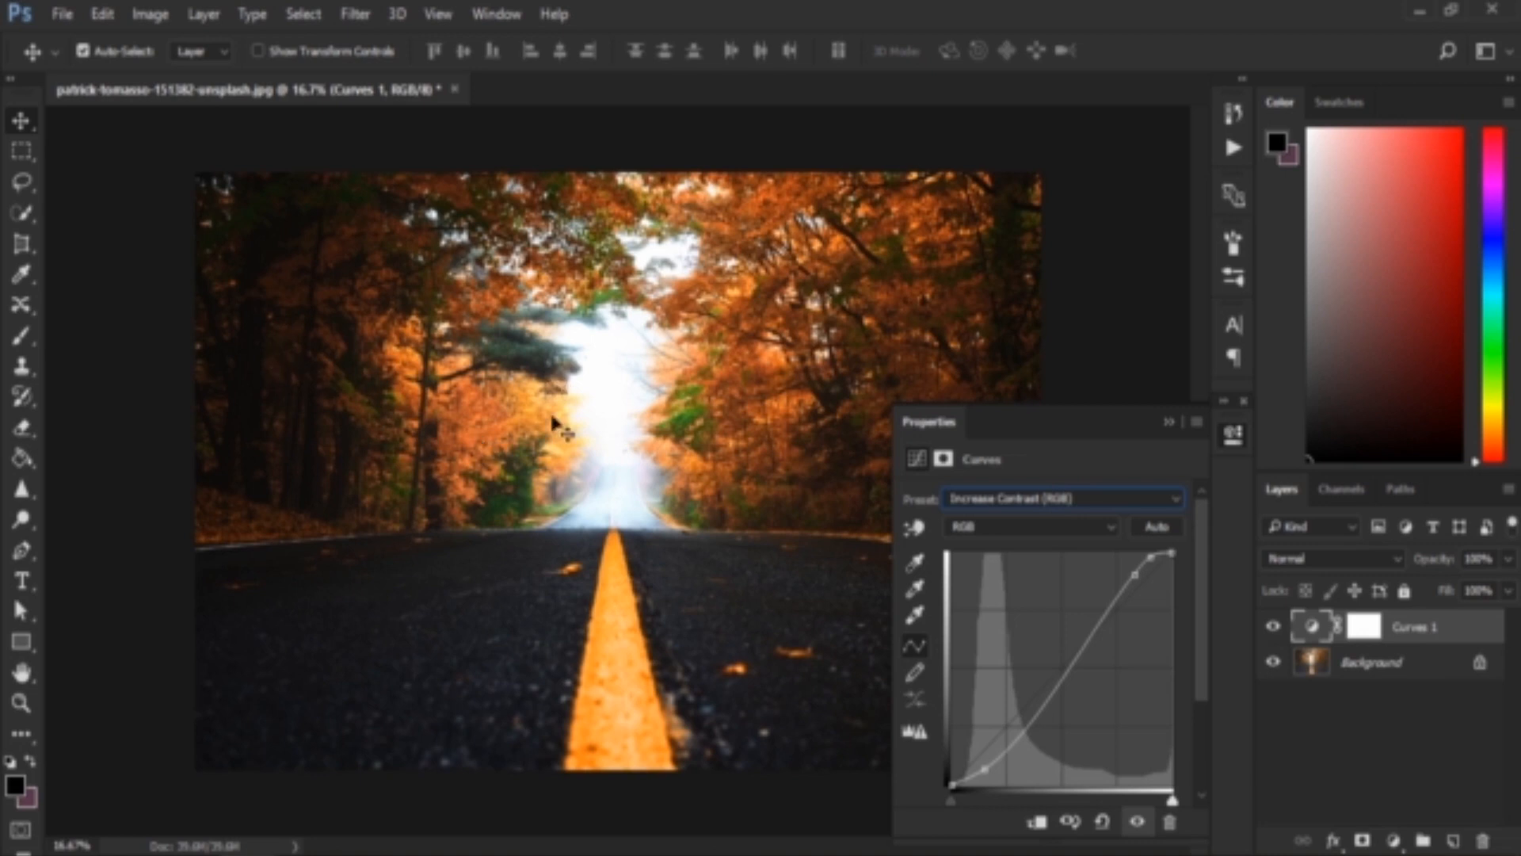
click(1076, 823)
Step: Try the Lighter (RGB) curve preset, restore the Default preset, and collapse the curve properties
click(1066, 498)
click(1028, 634)
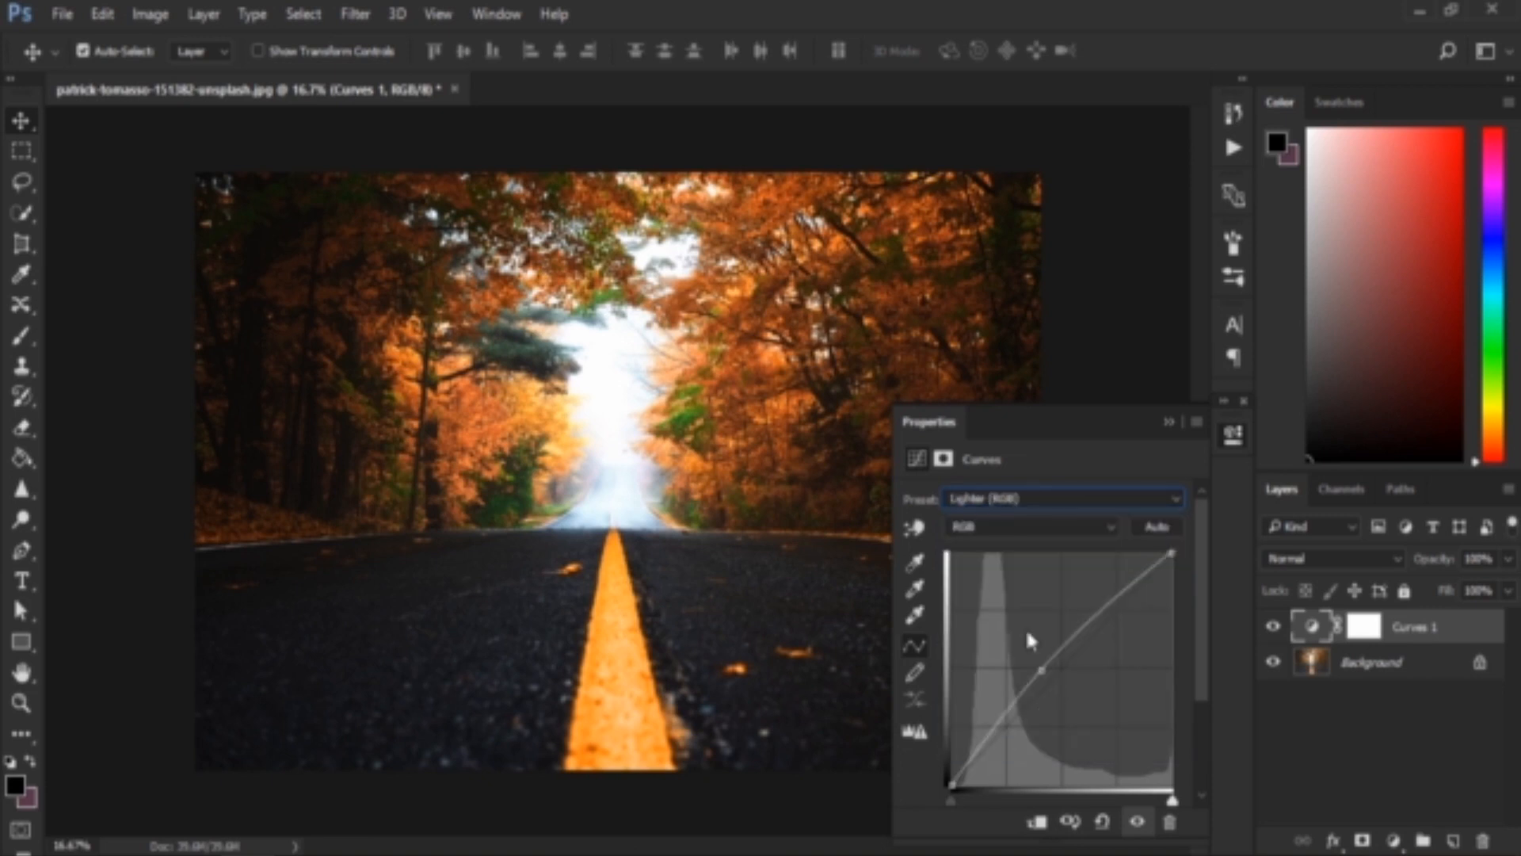
click(1019, 498)
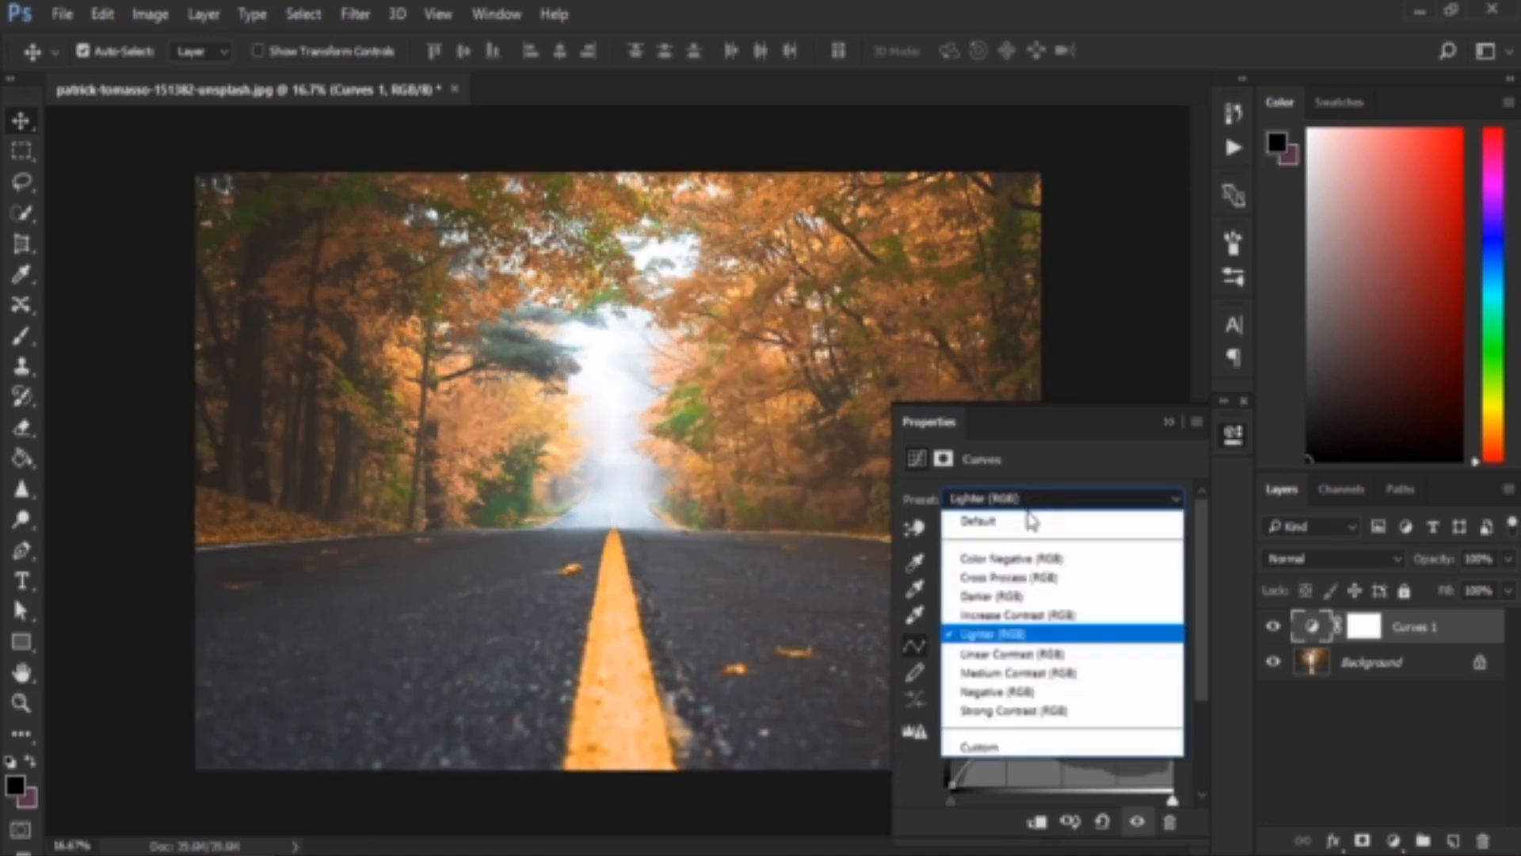
click(1017, 516)
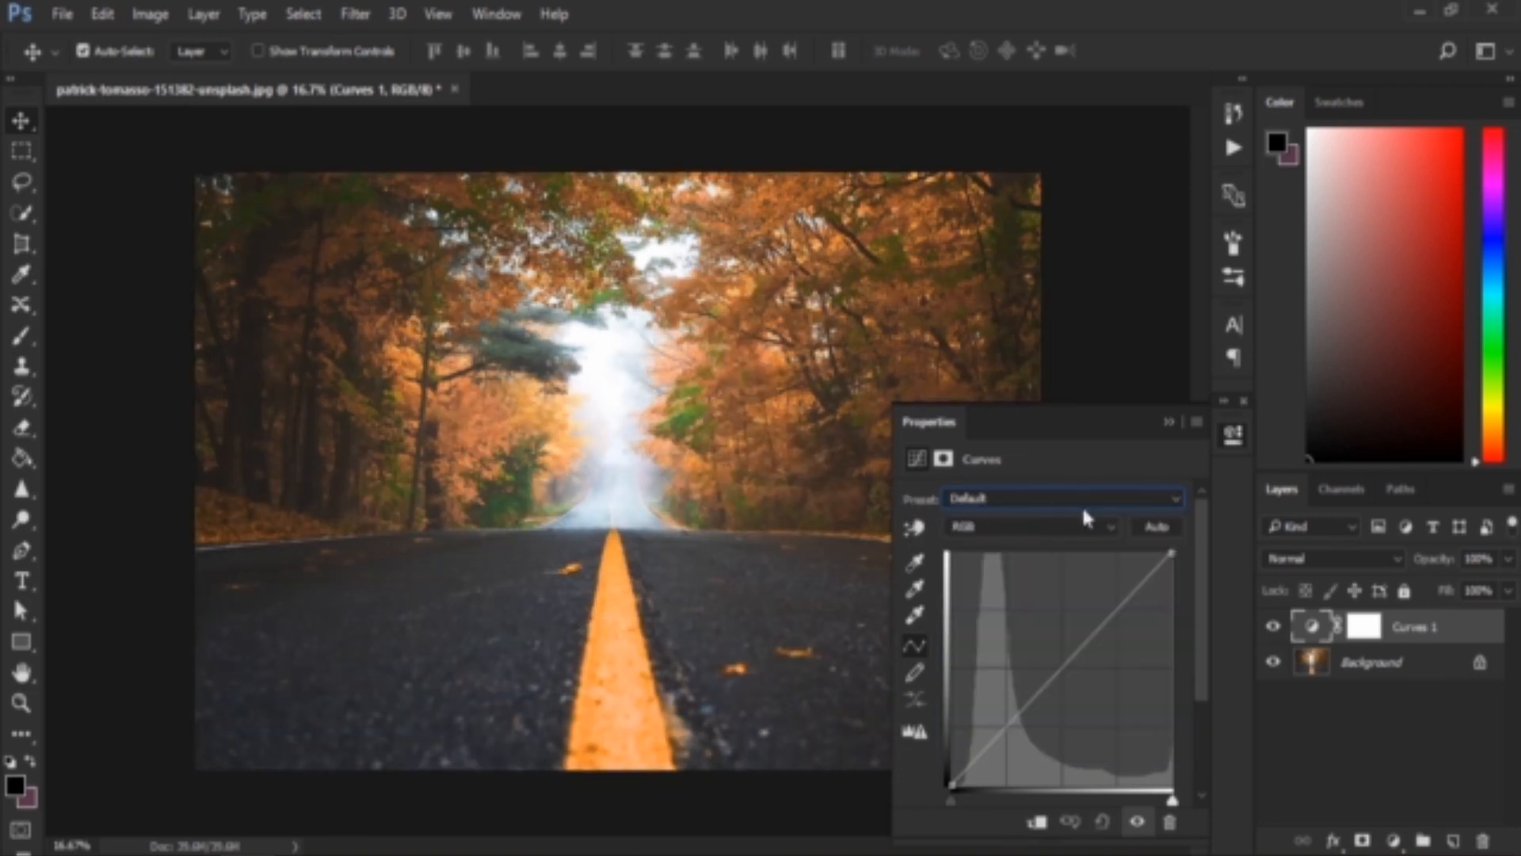
click(1173, 422)
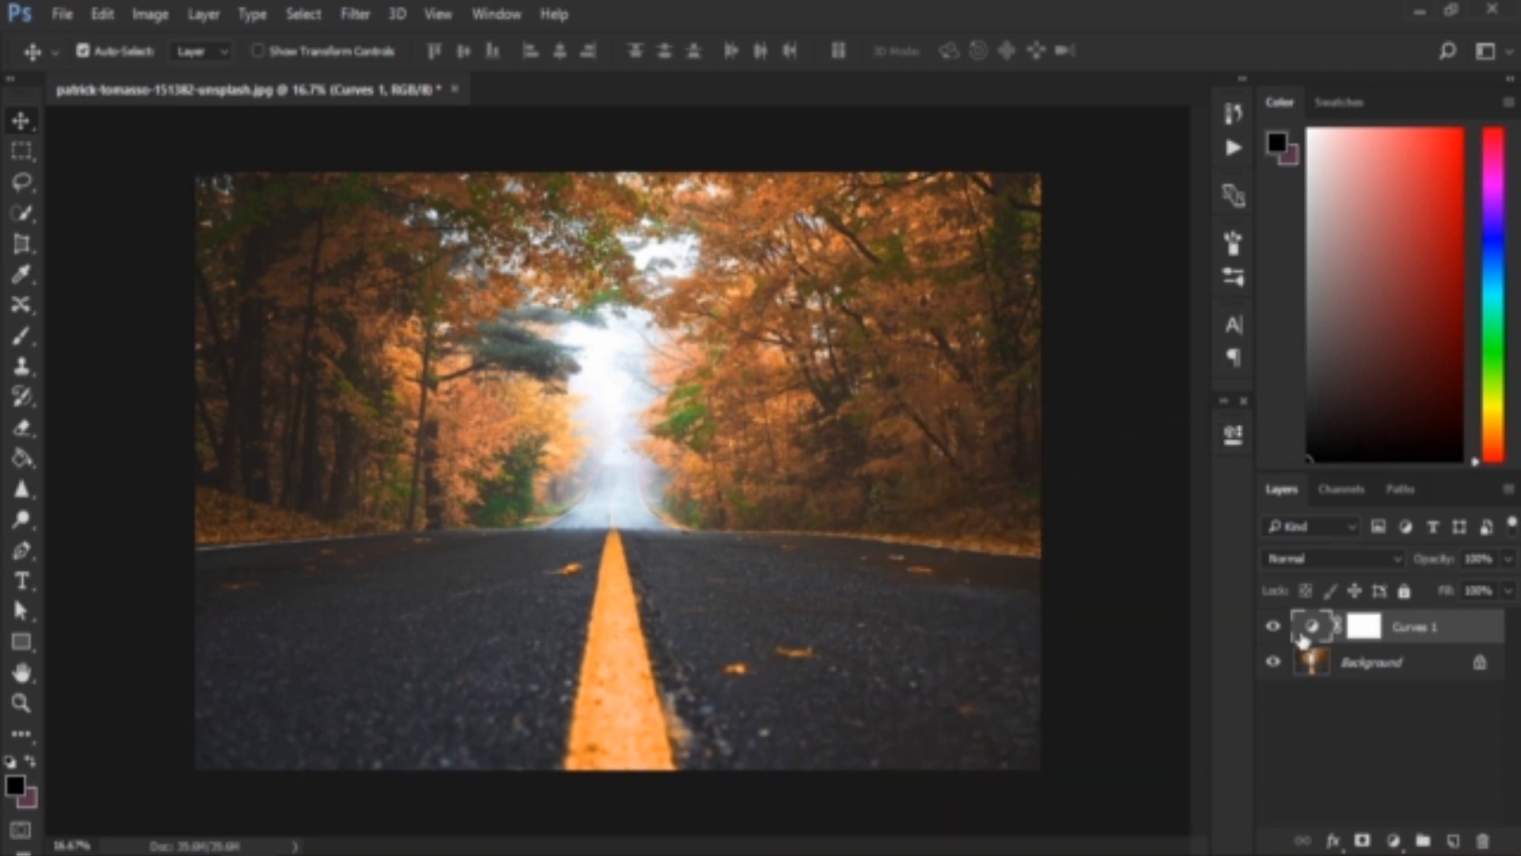
click(1392, 840)
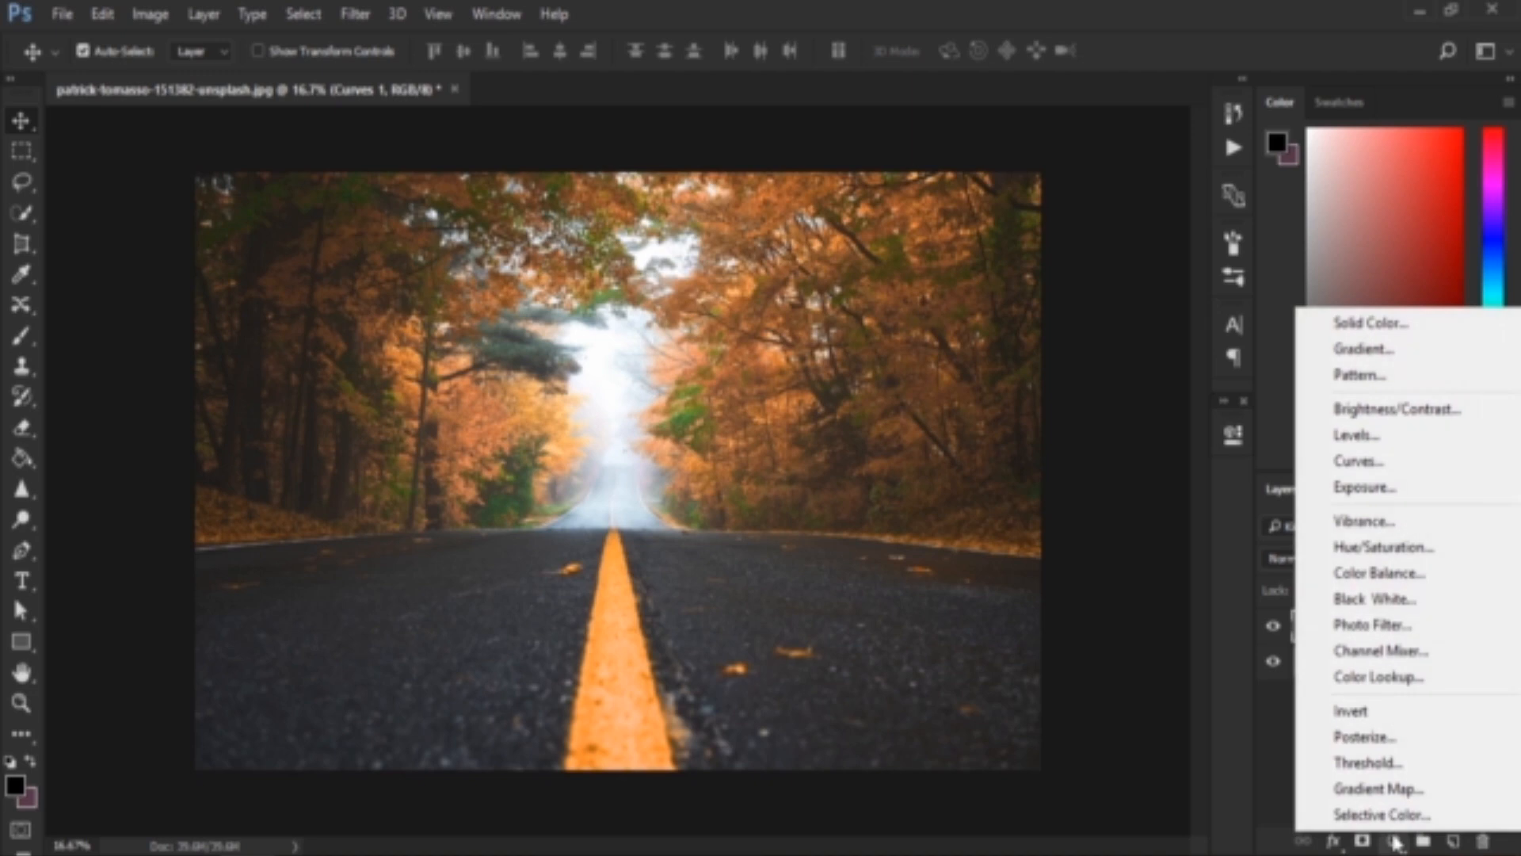
click(1395, 472)
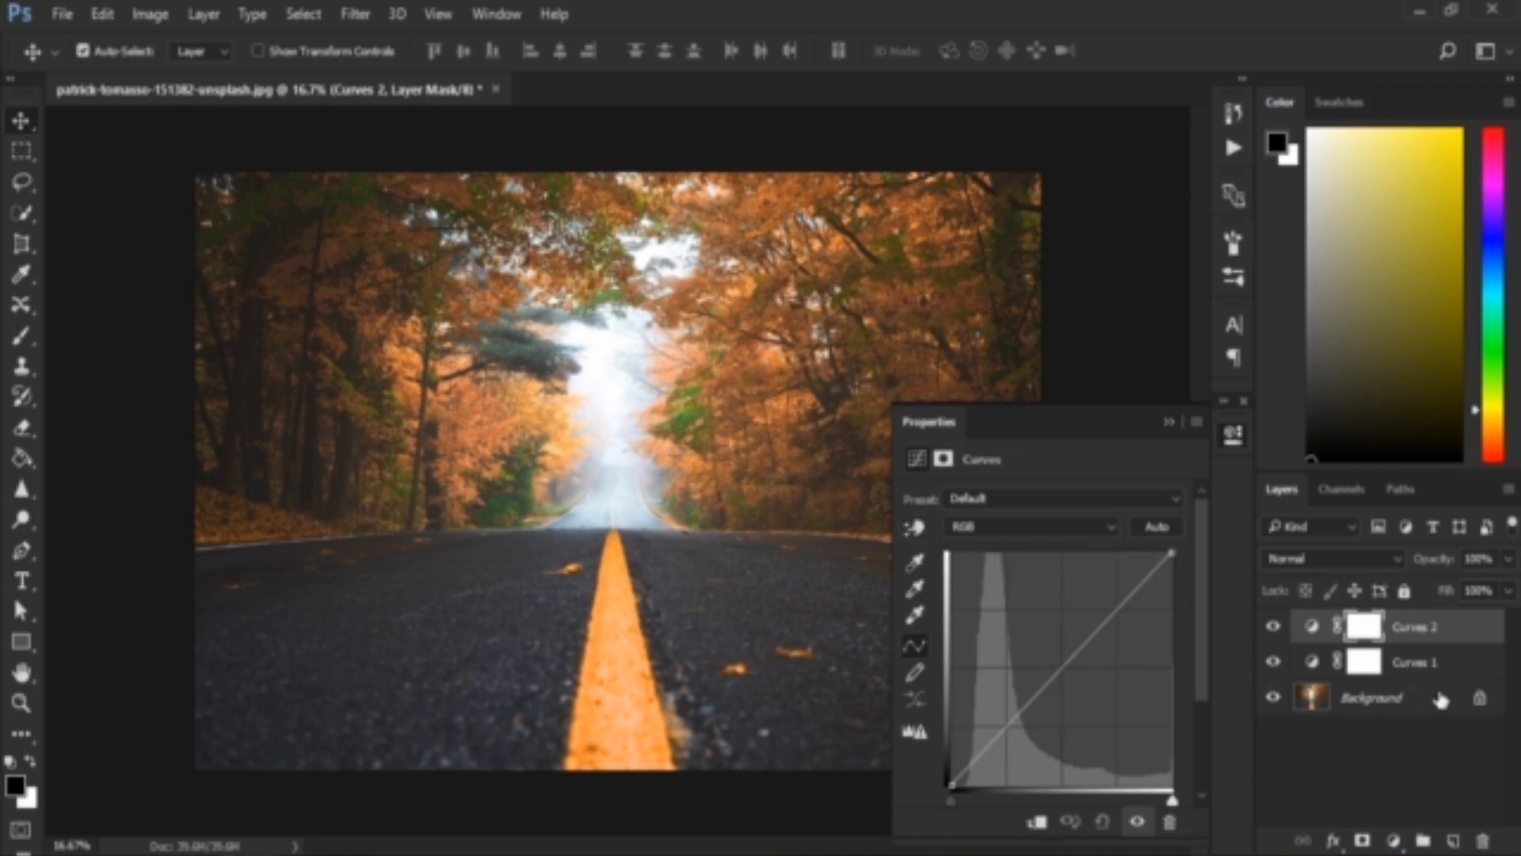
drag(1486, 648, 1483, 841)
Step: Add a Levels adjustment layer above Curves 1 and display the Curves 1 properties
click(1391, 842)
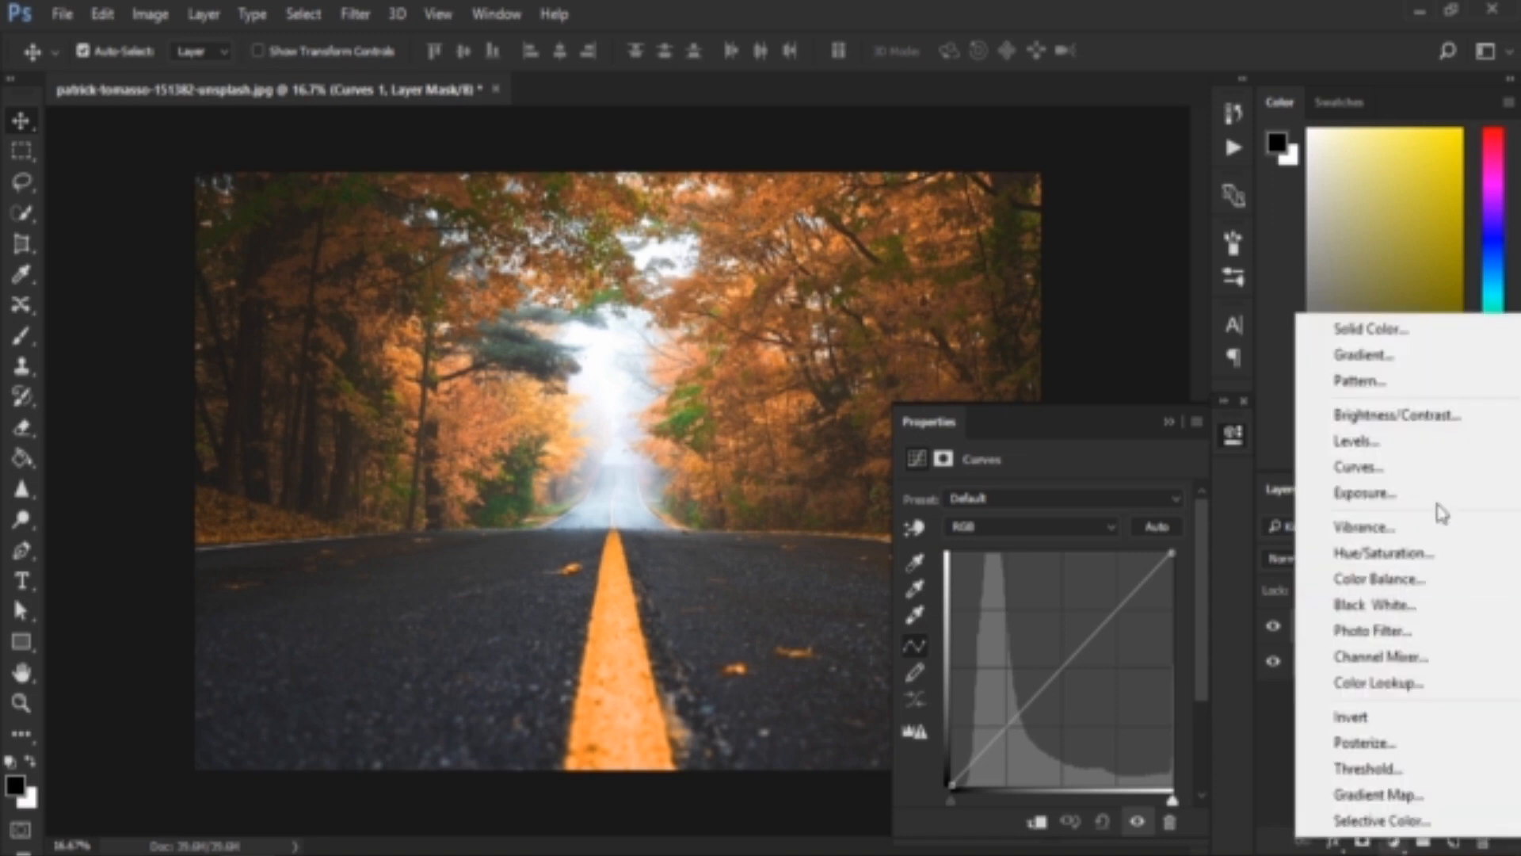
click(1374, 442)
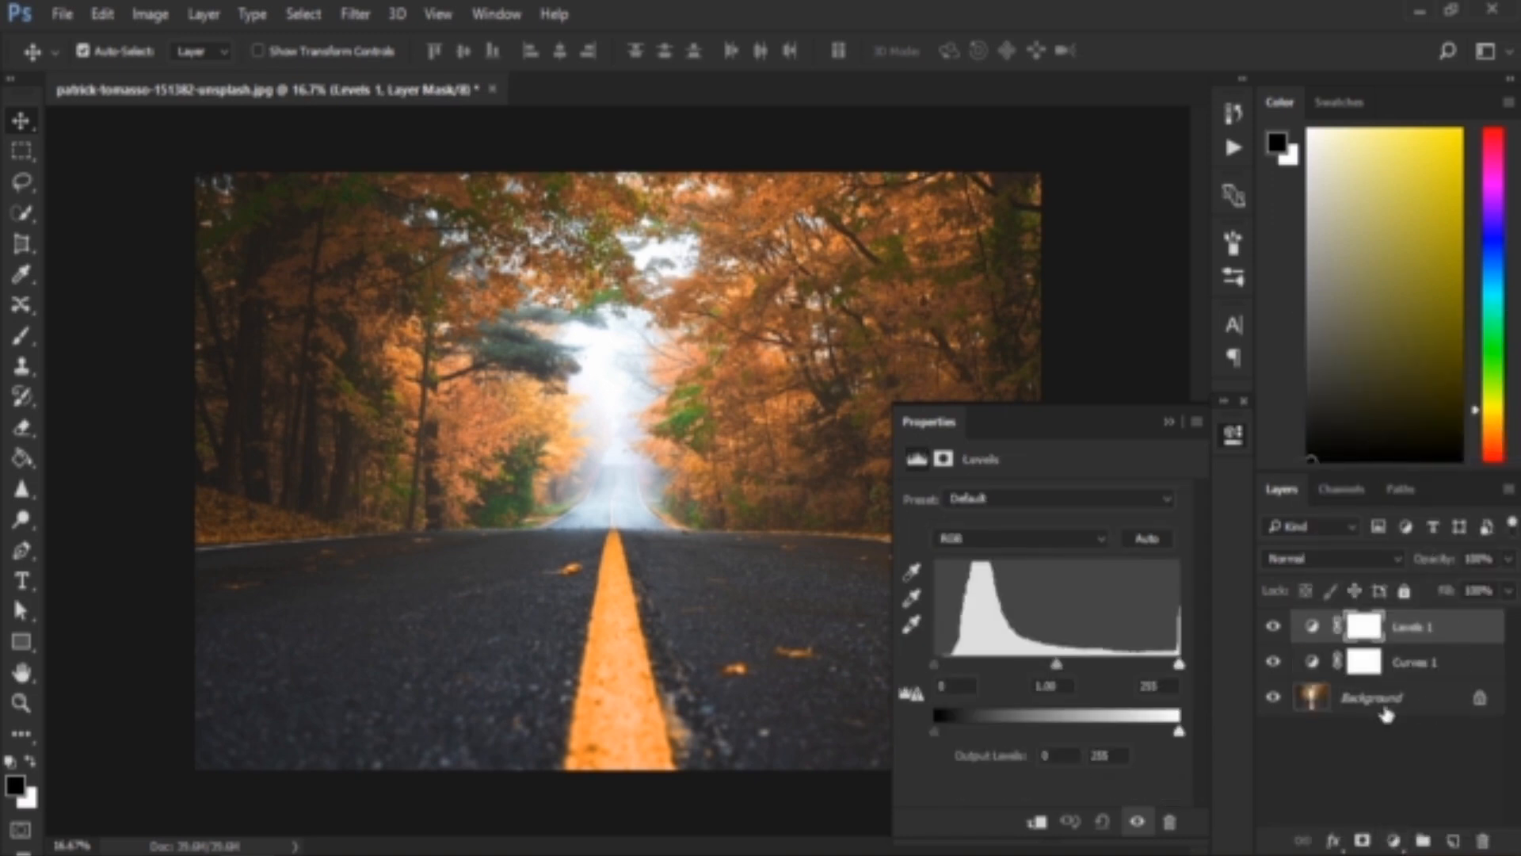
click(1370, 670)
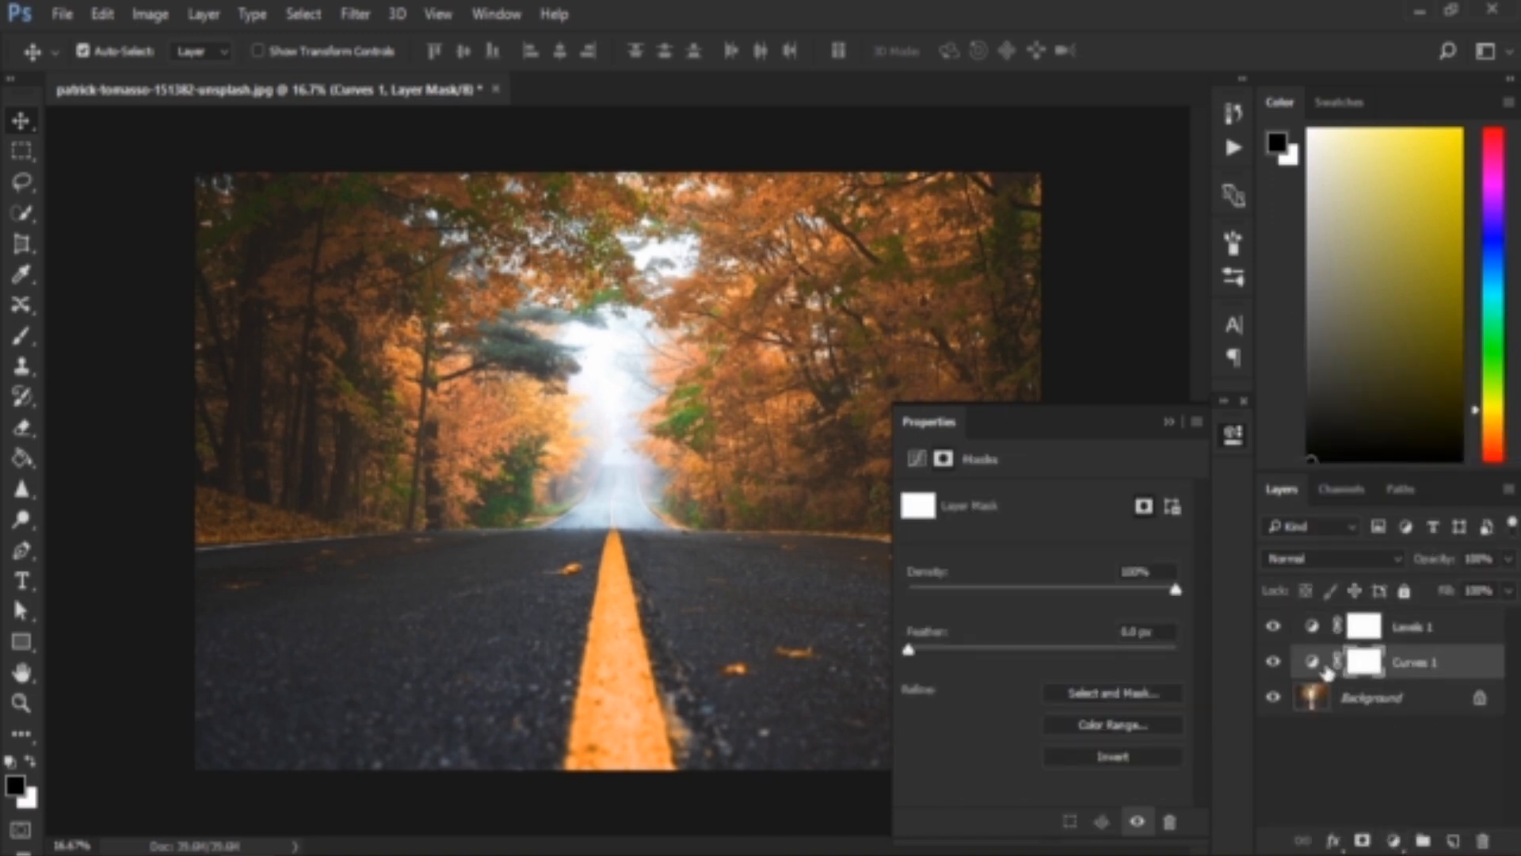
click(1312, 662)
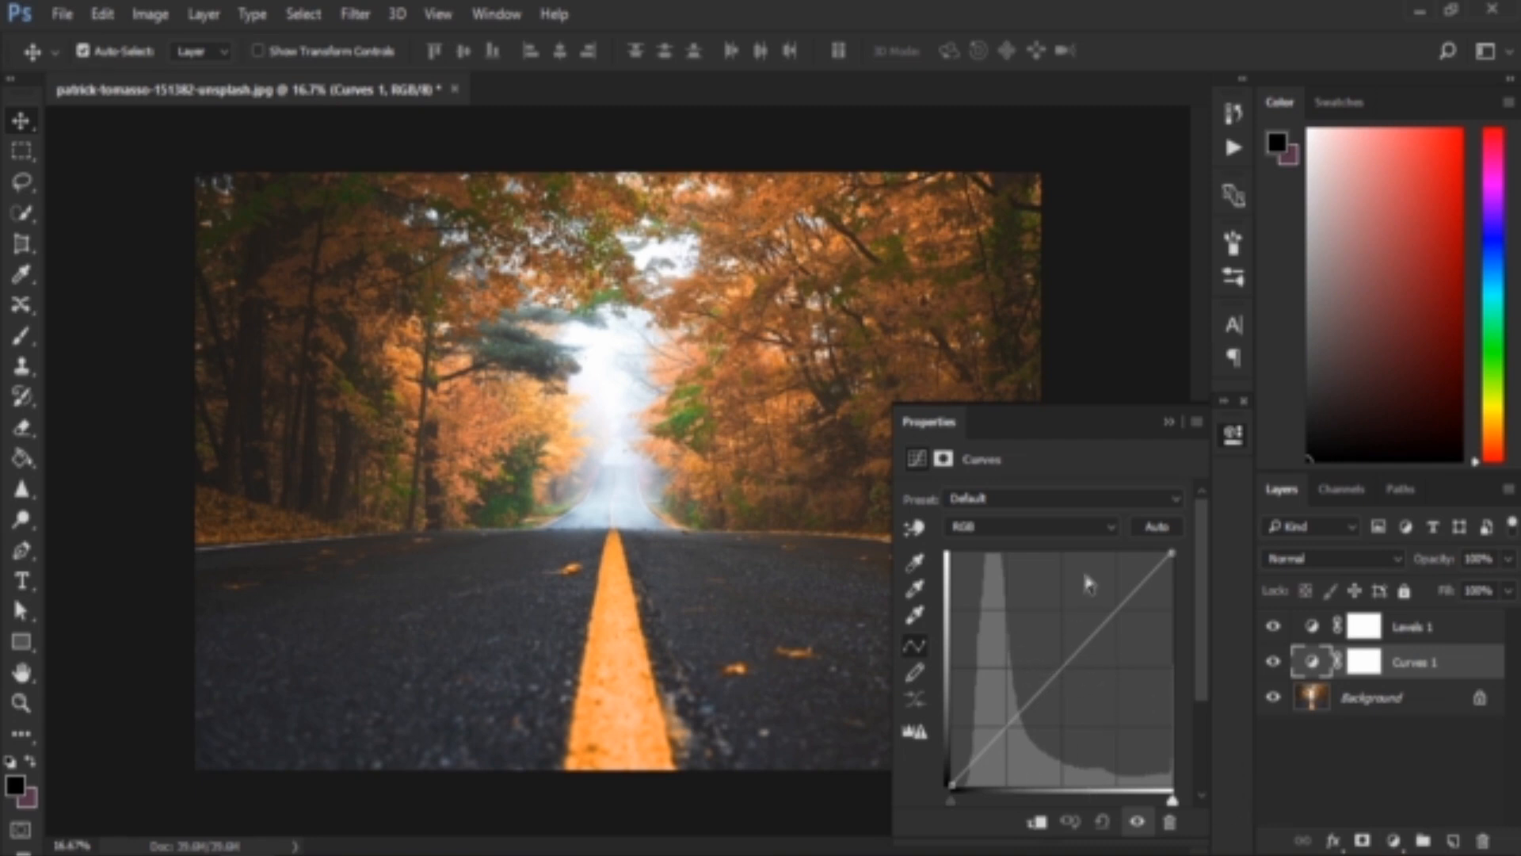
Step: Compare the controls of the Levels 1 and Curves 1 adjustments by alternating between their properties
click(1364, 630)
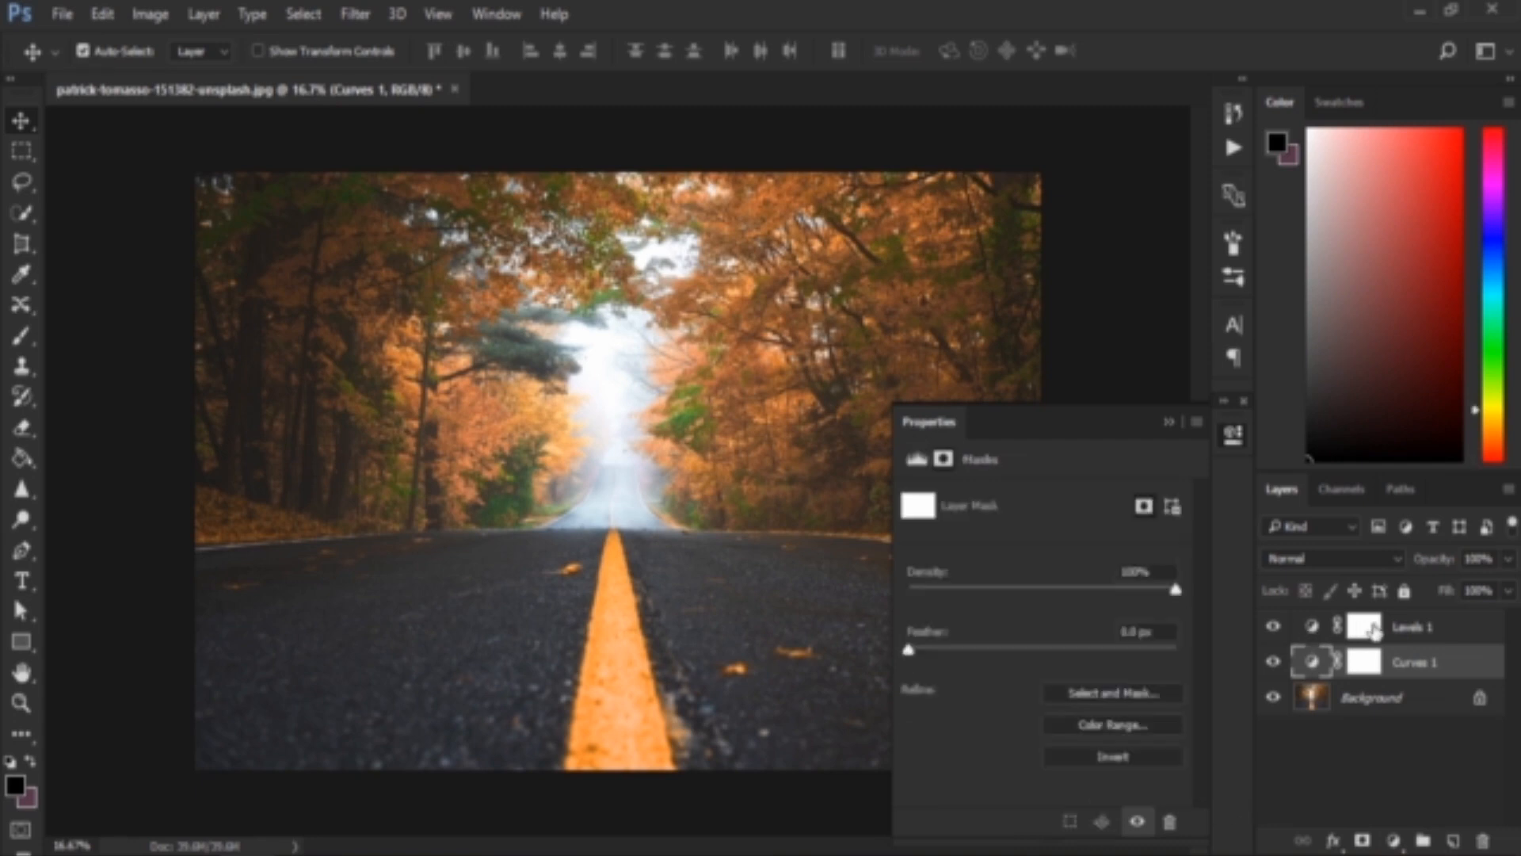
click(1312, 627)
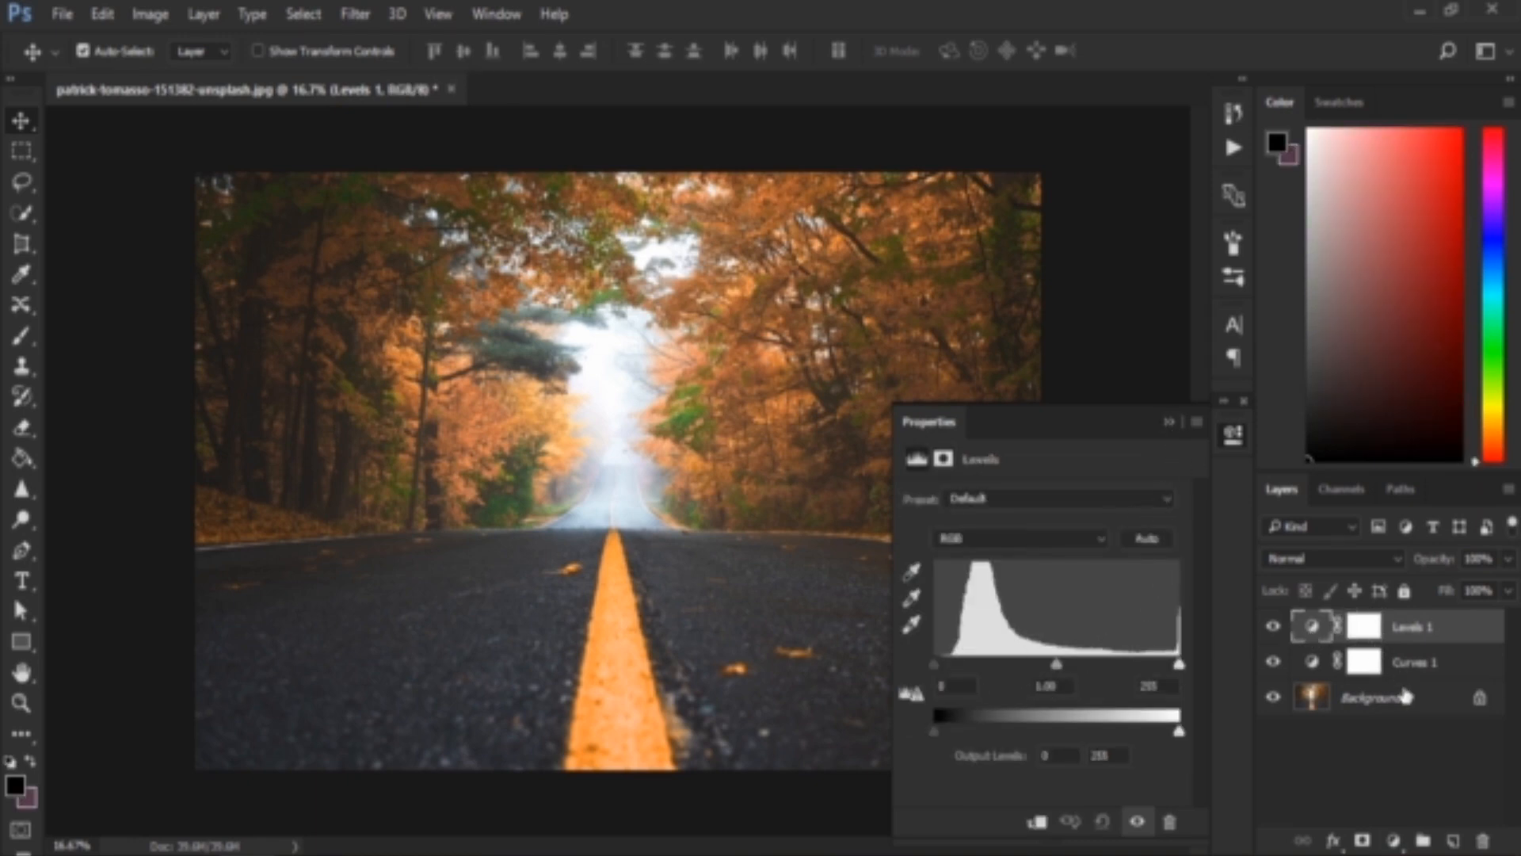
click(1314, 664)
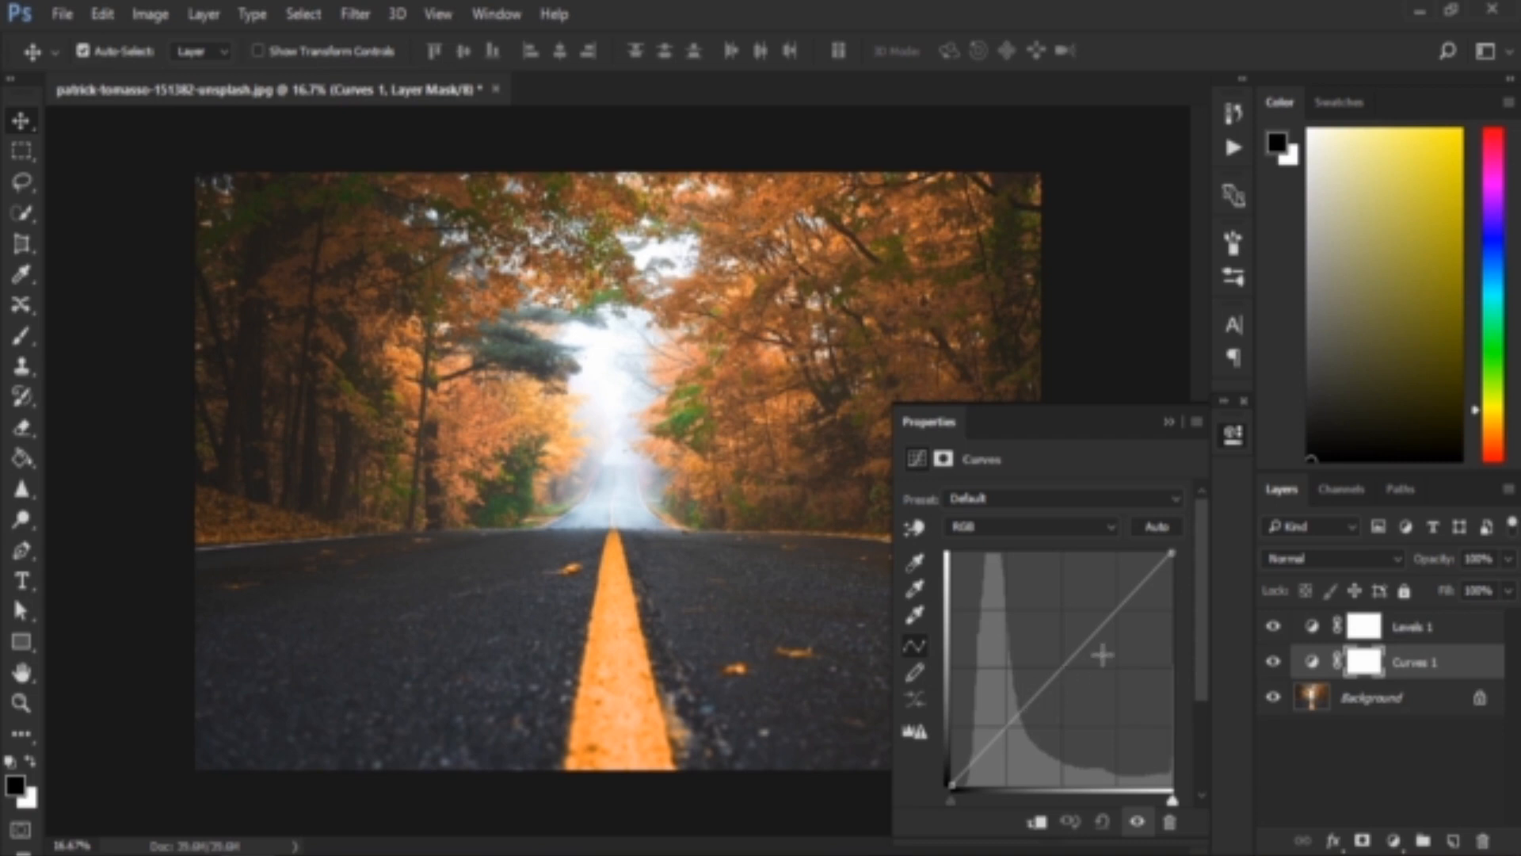
click(1309, 630)
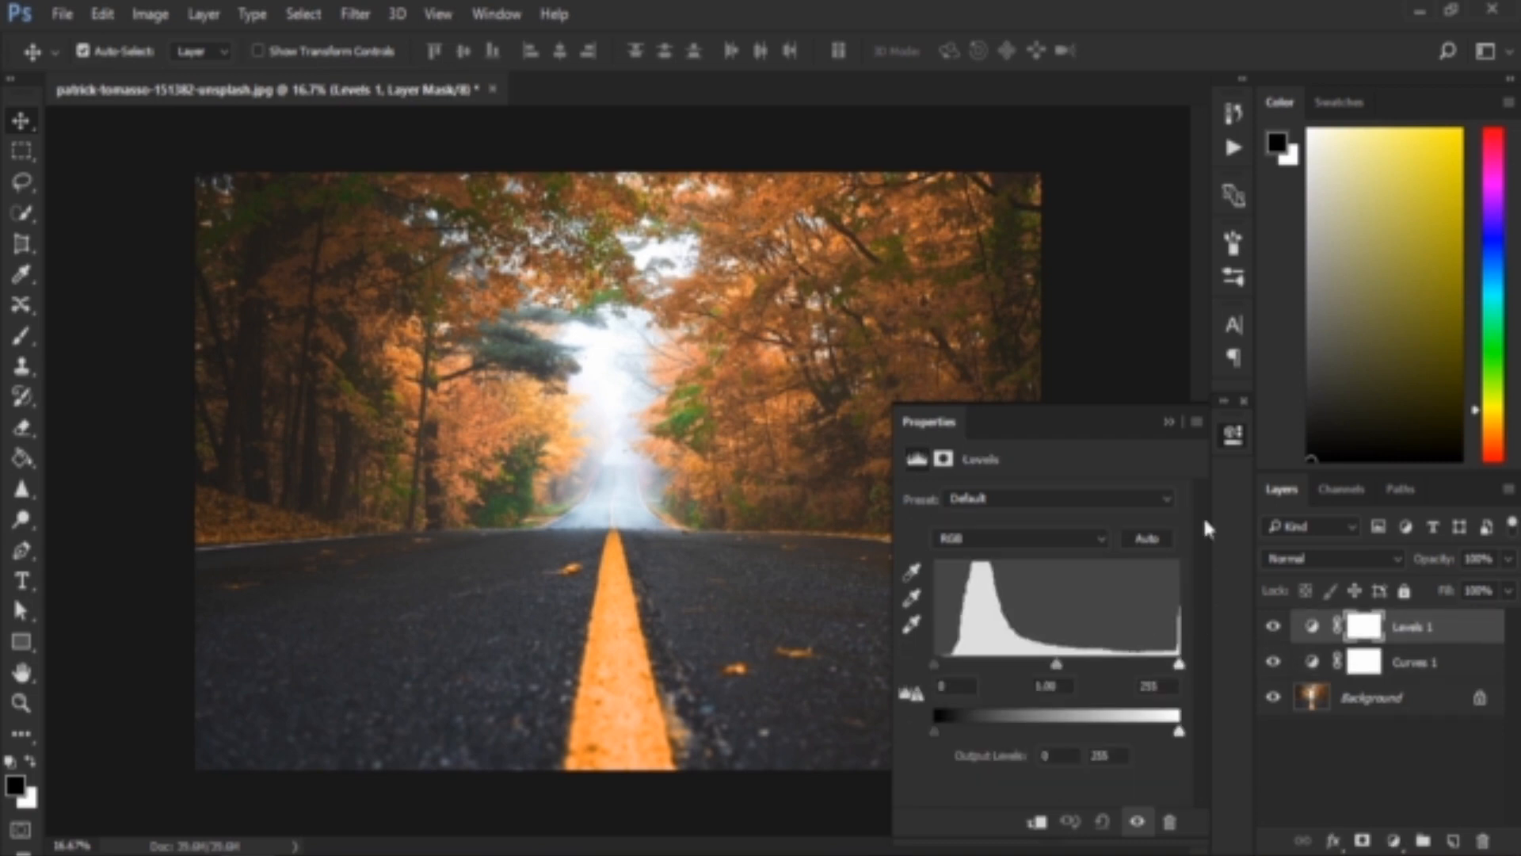
click(1312, 666)
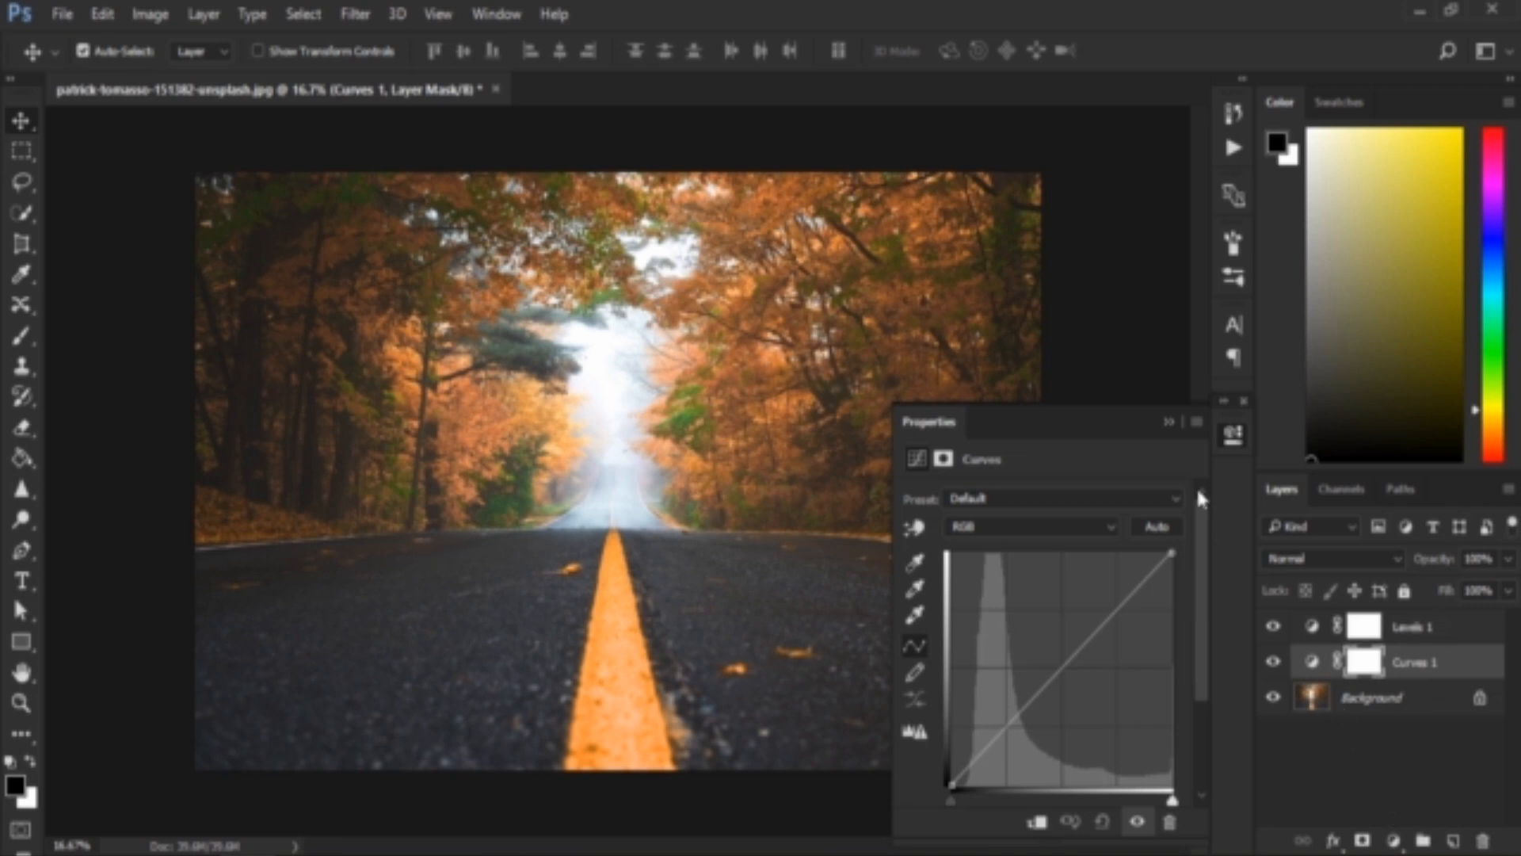
Step: Collapse the Curves 1 properties, reopen them from the layer, and collapse them again
click(1167, 421)
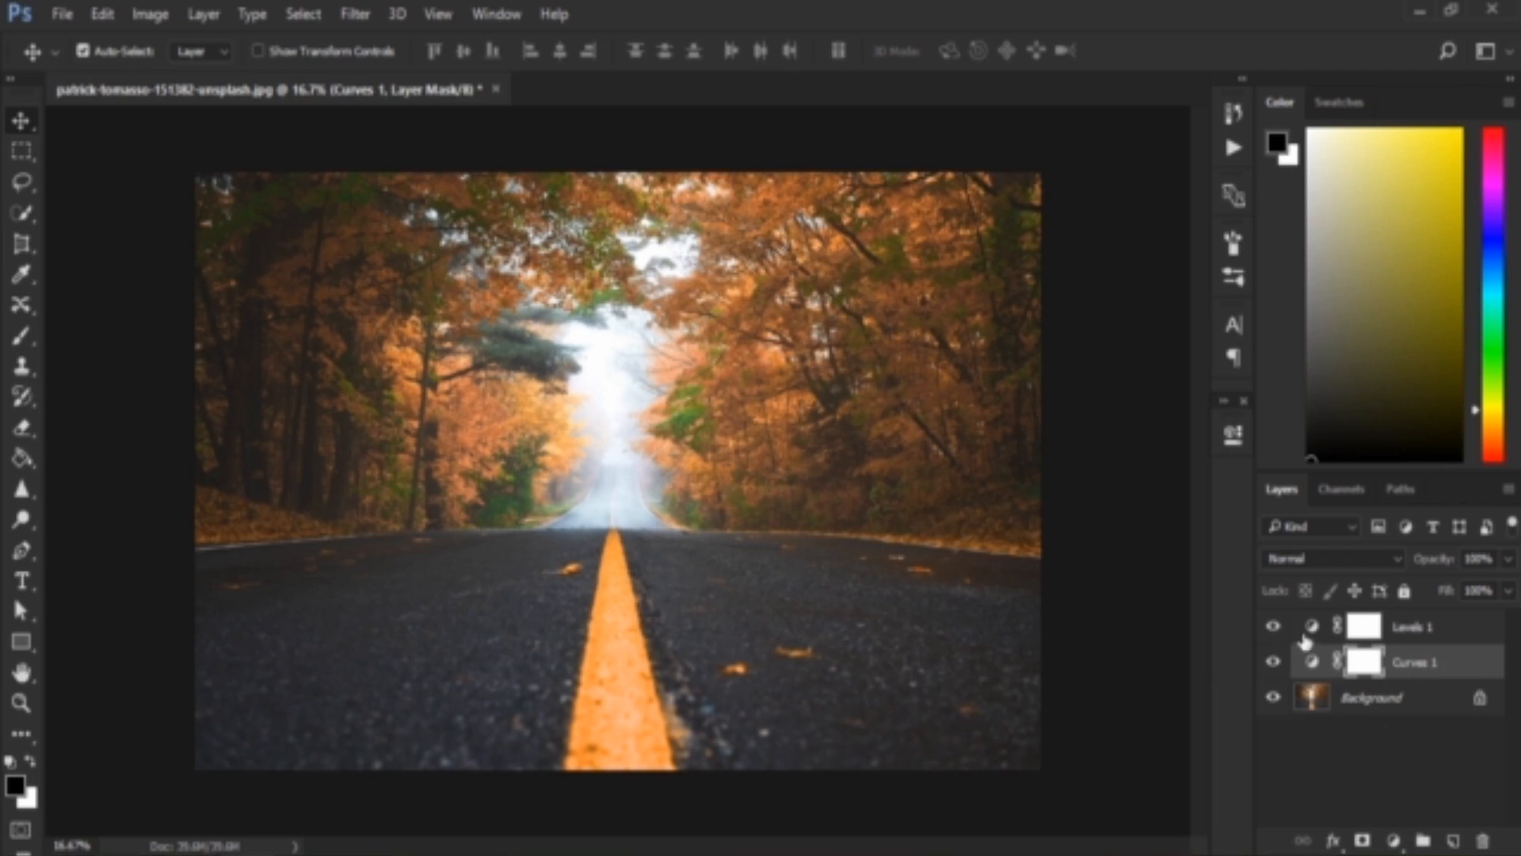
double_click(1310, 662)
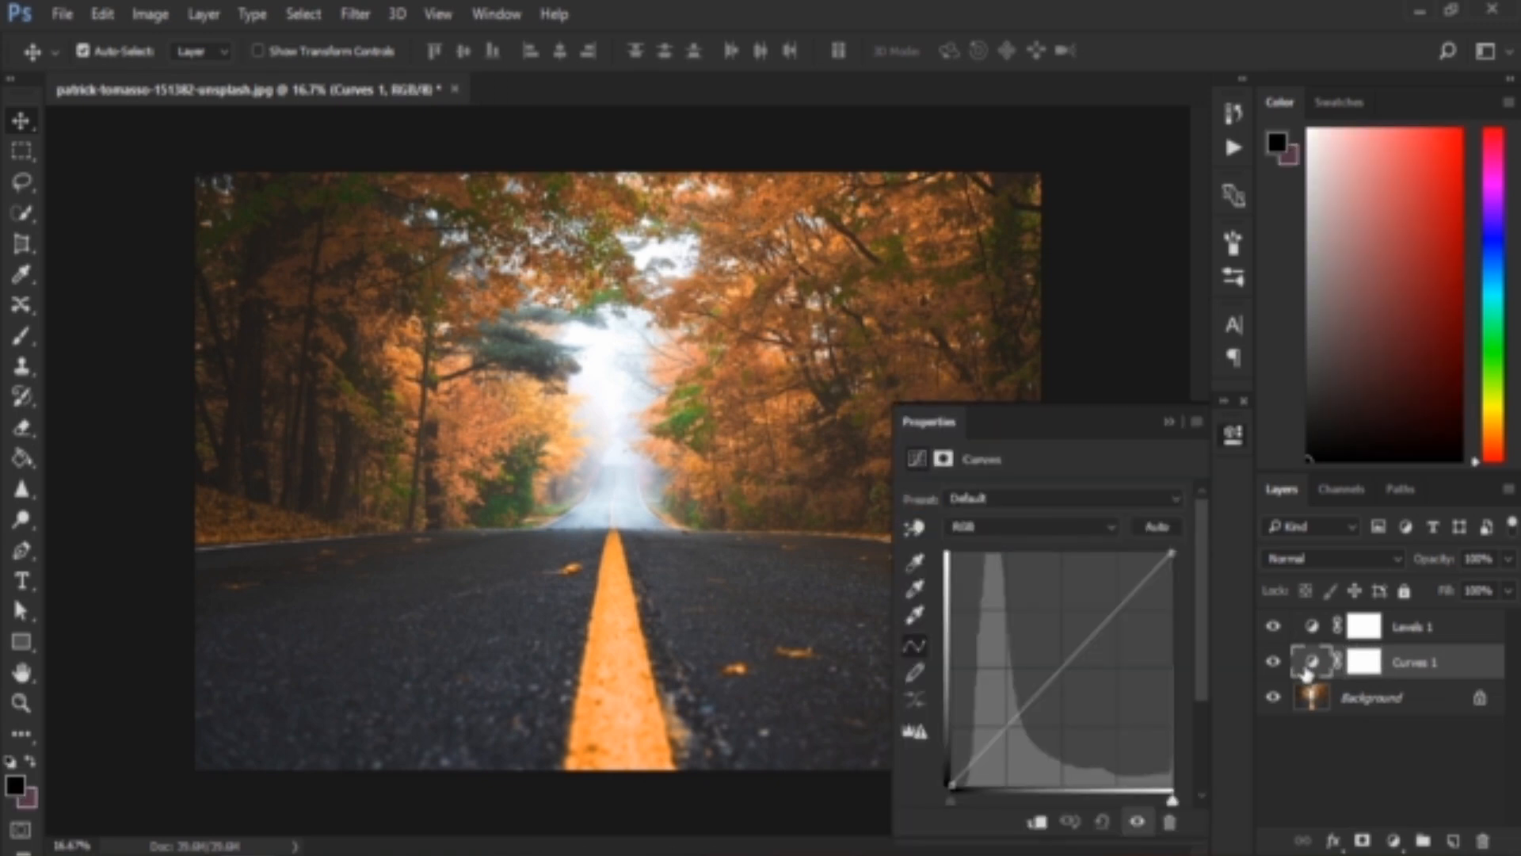
click(1171, 422)
click(1393, 843)
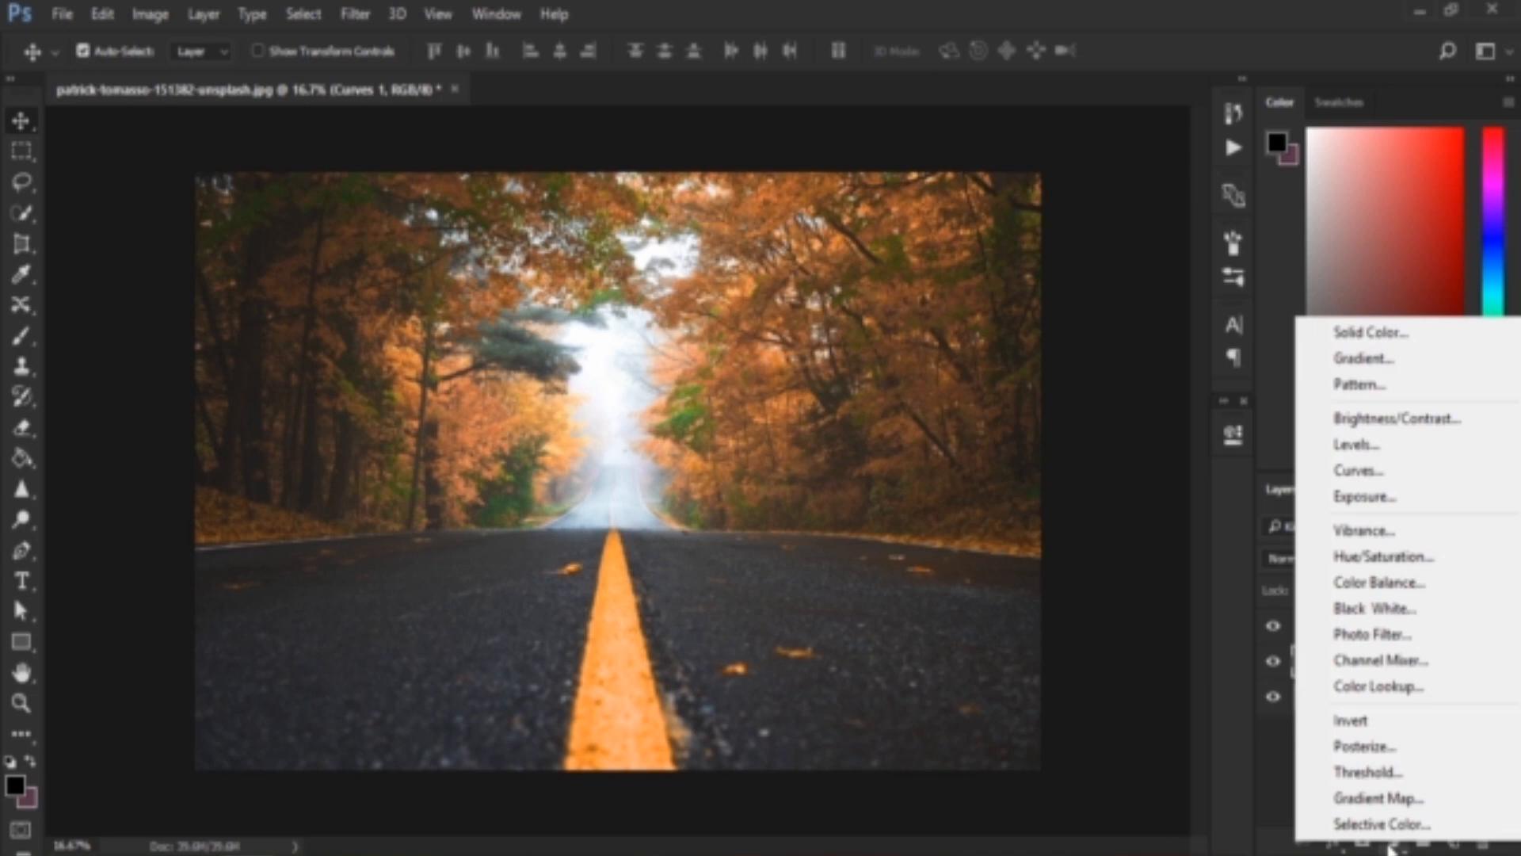
click(1392, 848)
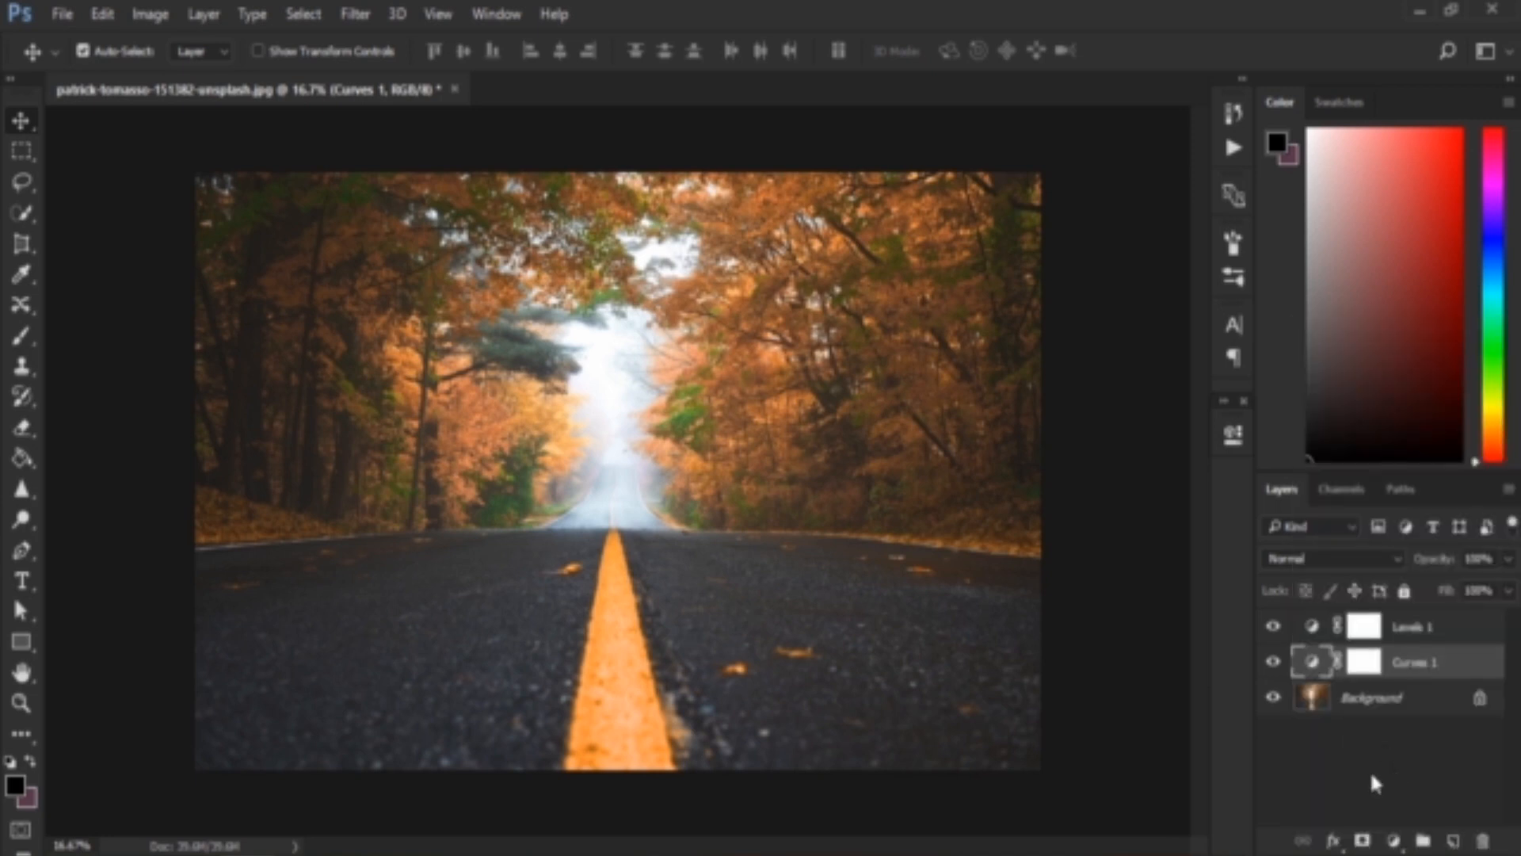